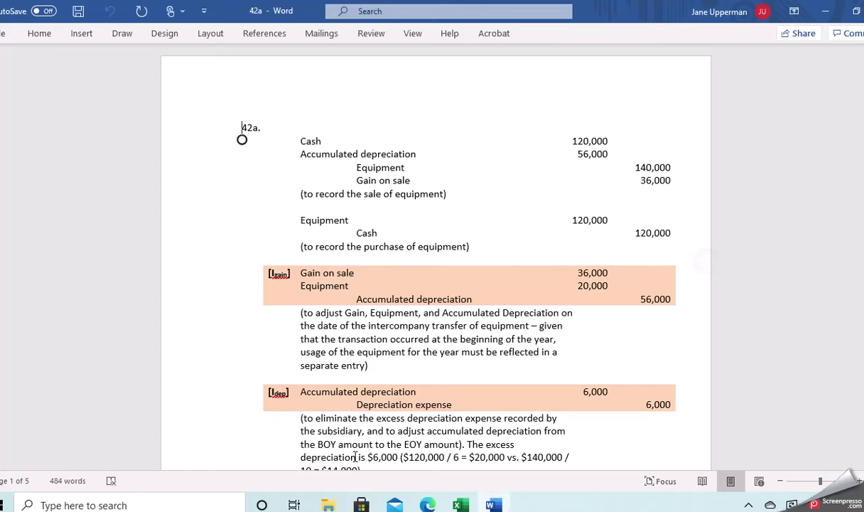
- Read through consolidation worksheet f. in Word, then switch to the Excel Book1 workbook
{"action": "scroll", "coordinate": [356, 459], "scroll_direction": "down", "scroll_amount": 20}
{"action": "scroll", "coordinate": [356, 460], "scroll_direction": "down", "scroll_amount": 10}
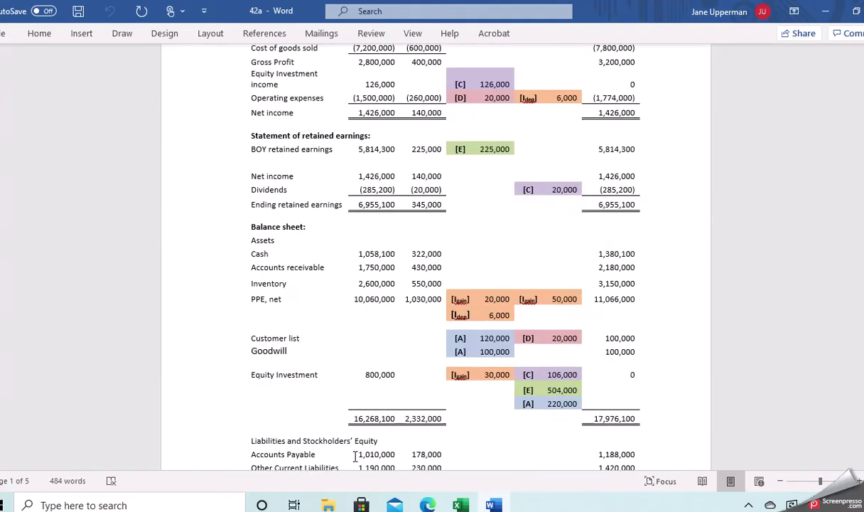
{"action": "scroll", "coordinate": [356, 458], "scroll_direction": "up", "scroll_amount": 3}
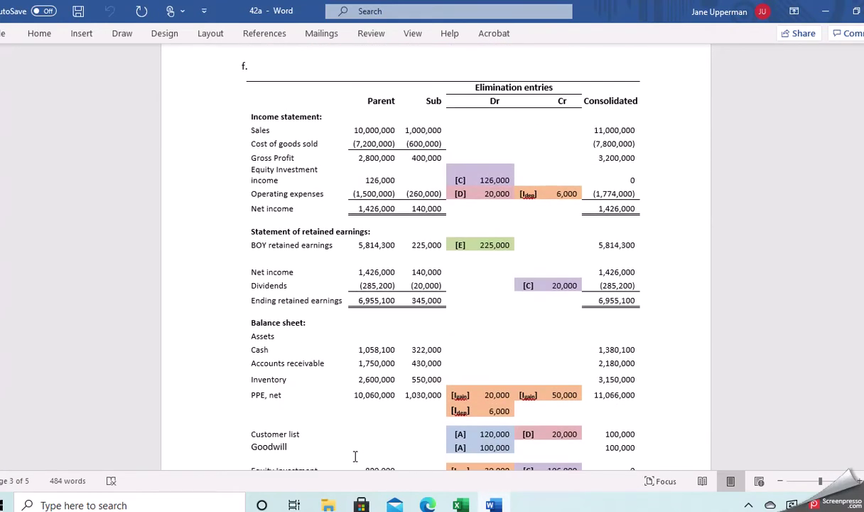
{"action": "scroll", "coordinate": [355, 456], "scroll_direction": "down", "scroll_amount": 1}
{"action": "scroll", "coordinate": [354, 455], "scroll_direction": "down", "scroll_amount": 2}
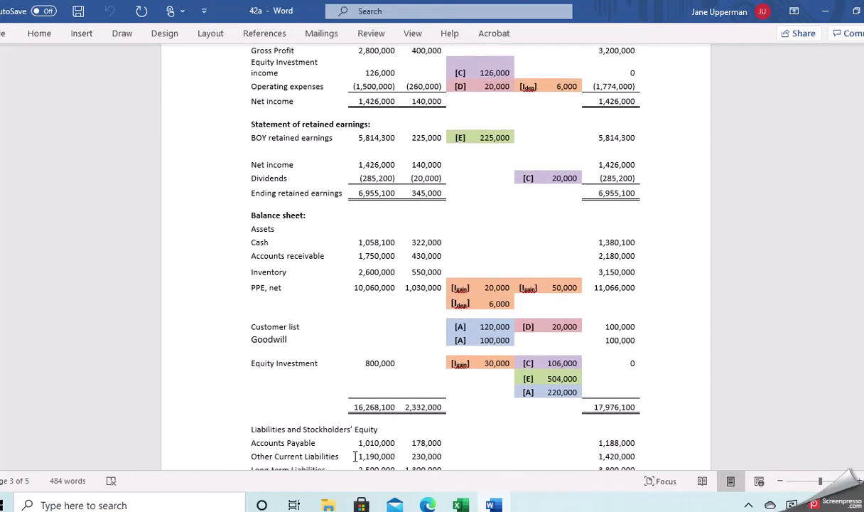
{"action": "scroll", "coordinate": [355, 456], "scroll_direction": "up", "scroll_amount": 3}
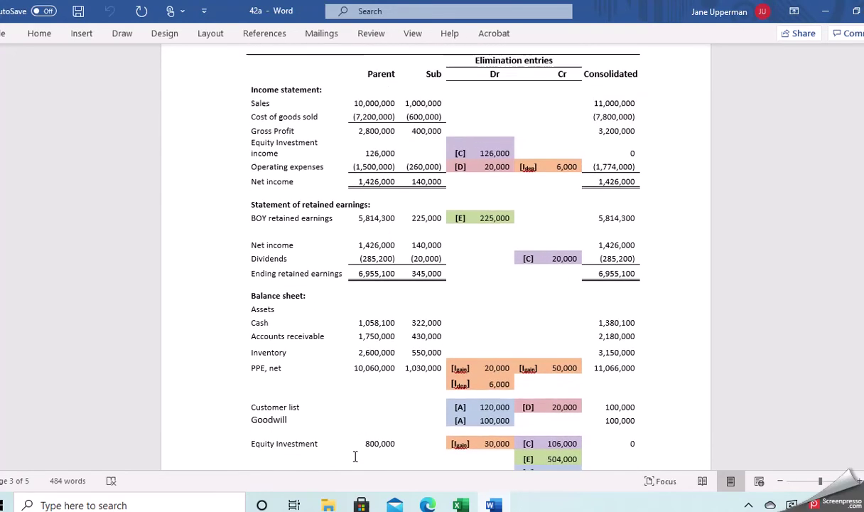
{"action": "scroll", "coordinate": [355, 457], "scroll_direction": "down", "scroll_amount": 5}
{"action": "scroll", "coordinate": [355, 456], "scroll_direction": "up", "scroll_amount": 20}
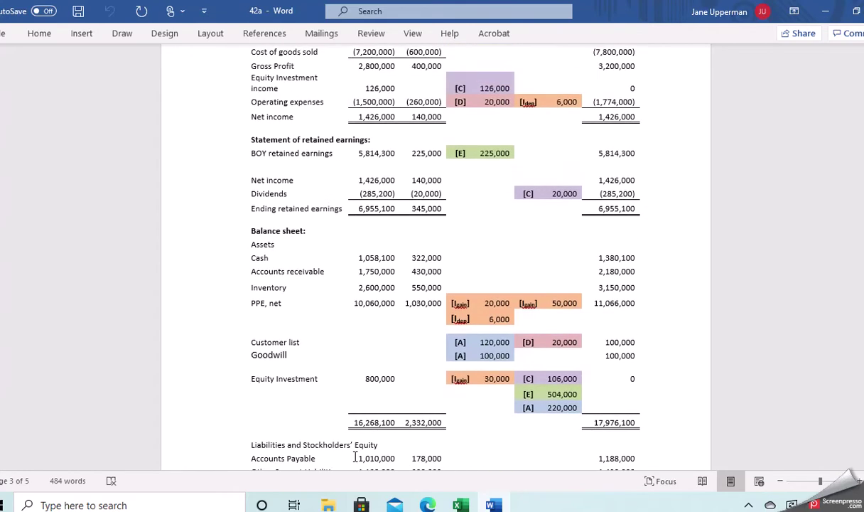
{"action": "scroll", "coordinate": [355, 456], "scroll_direction": "up", "scroll_amount": 20}
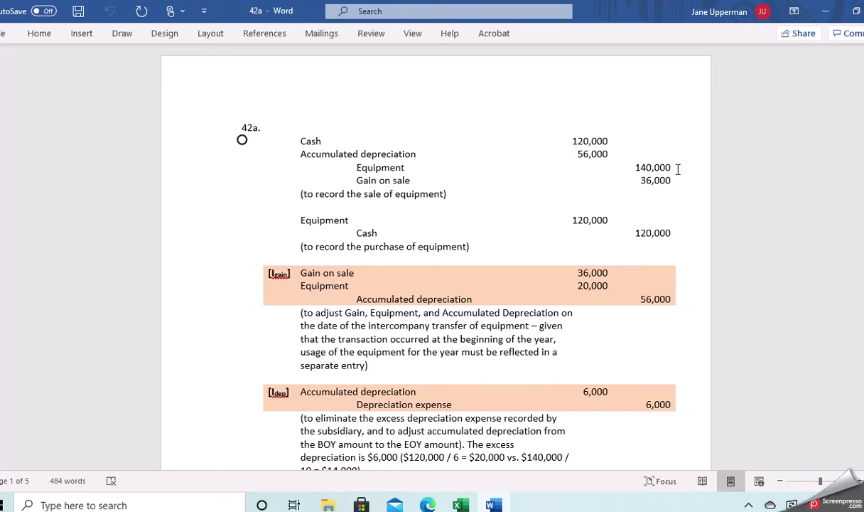
{"action": "left_click", "coordinate": [461, 504]}
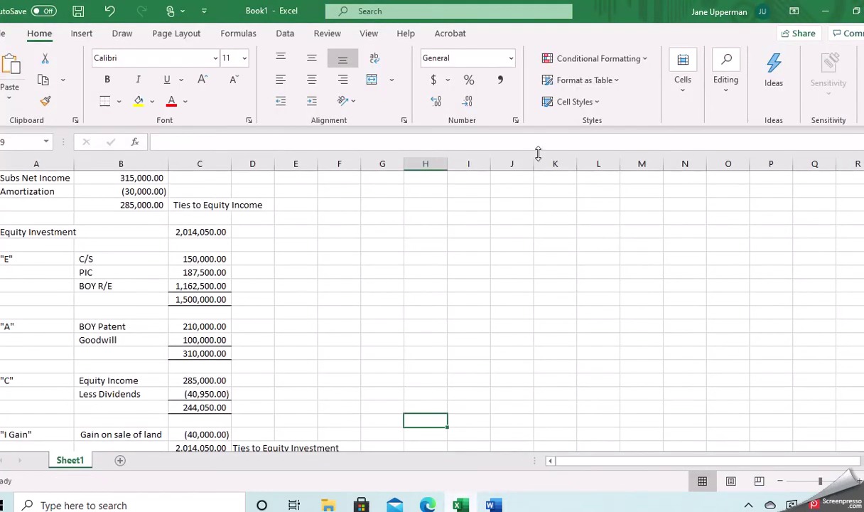
- Add Sheet2 and enter Cost 140000 with a Depreciation label below it
{"action": "left_click", "coordinate": [120, 460]}
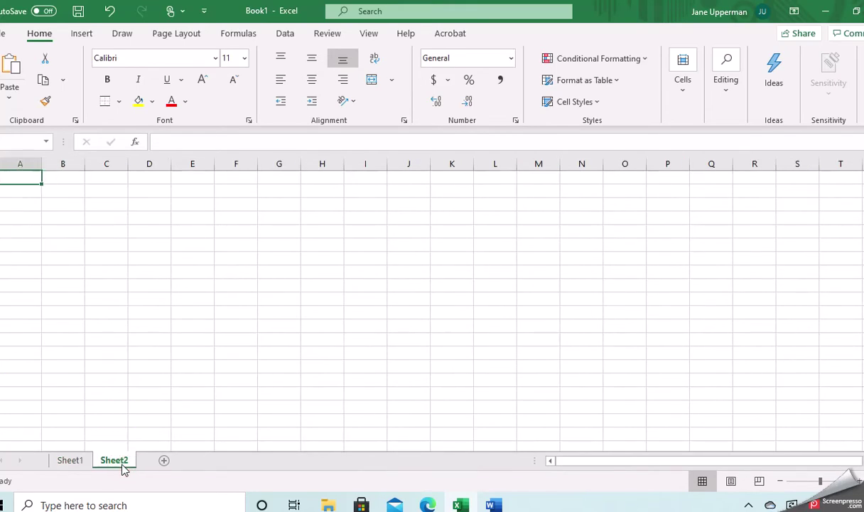
{"action": "type", "text": "Cost"}
{"action": "key", "text": "Tab"}
{"action": "type", "text": "140000"}
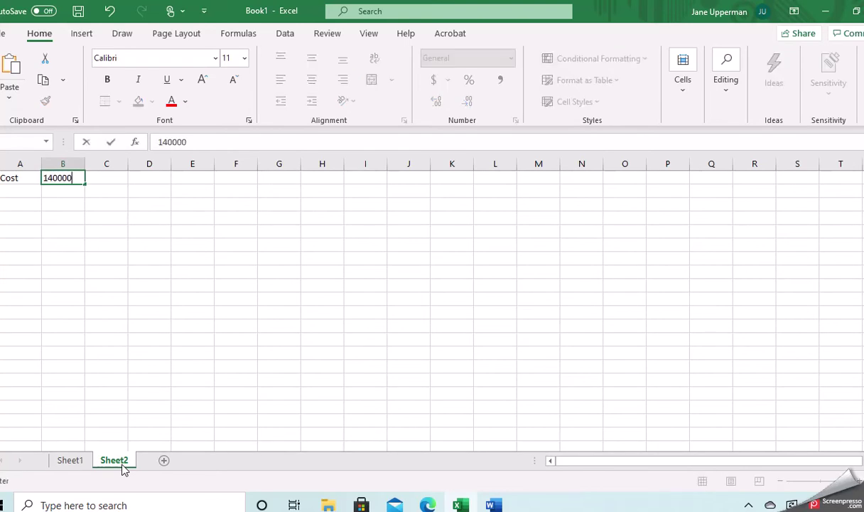
{"action": "key", "text": "Return"}
{"action": "key", "text": "Left"}
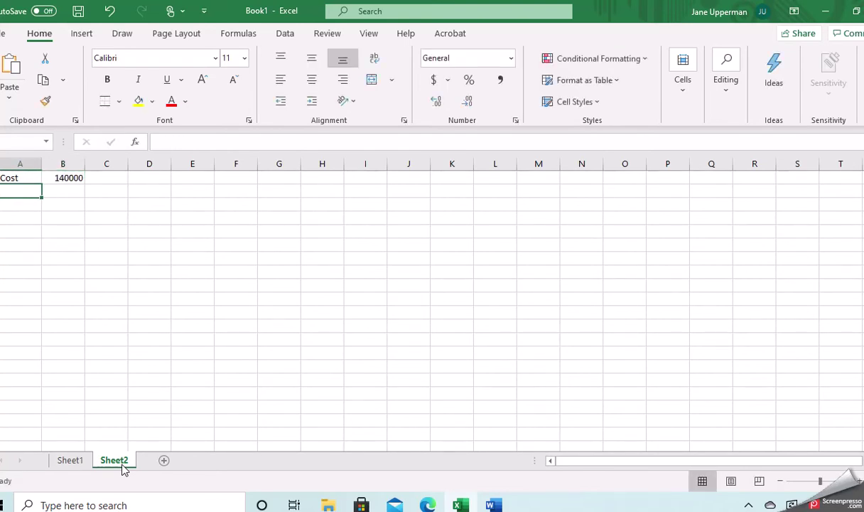
{"action": "type", "text": "Depreciation"}
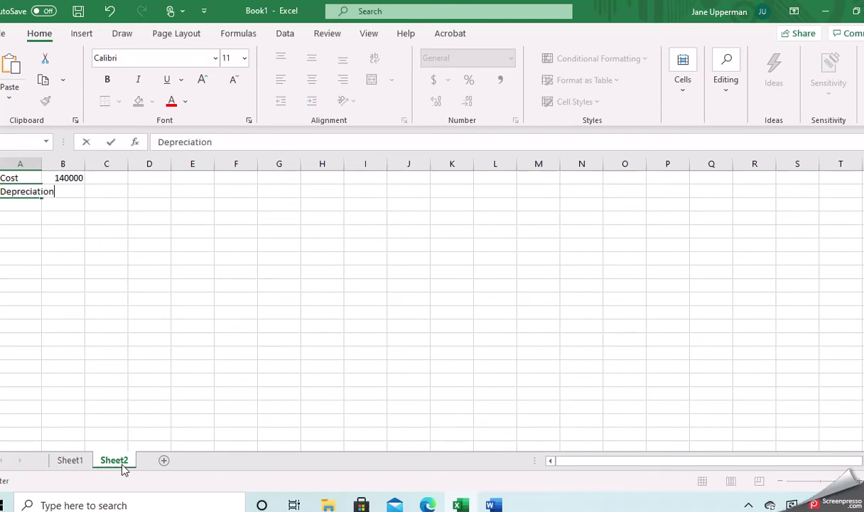
{"action": "key", "text": "Return"}
- Enter depreciation as =140000/10 (14000) noted 'per year', and autofit column A
{"action": "key", "text": "Up"}
{"action": "key", "text": "Right"}
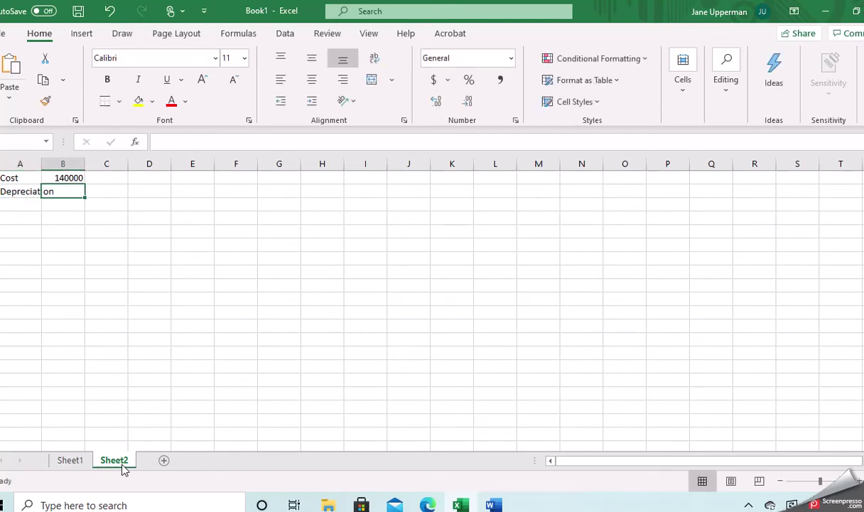
{"action": "type", "text": "140000/10"}
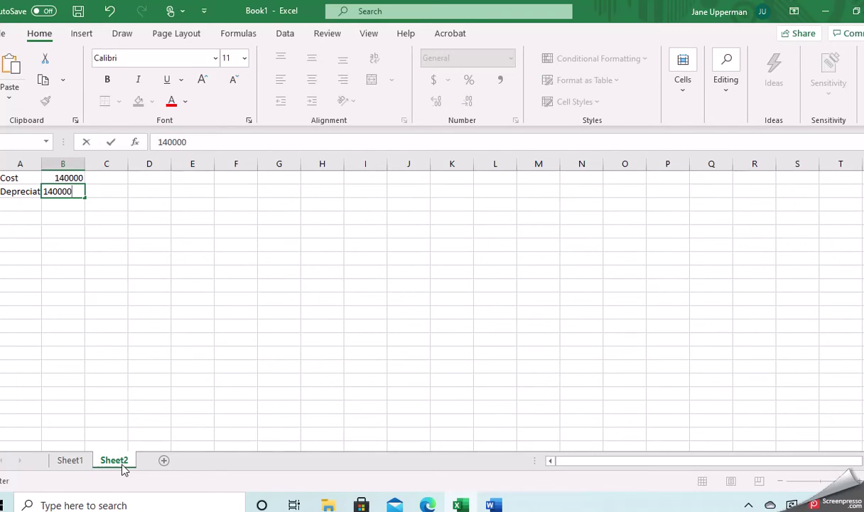
{"action": "key", "text": "Return"}
{"action": "key", "text": "Up"}
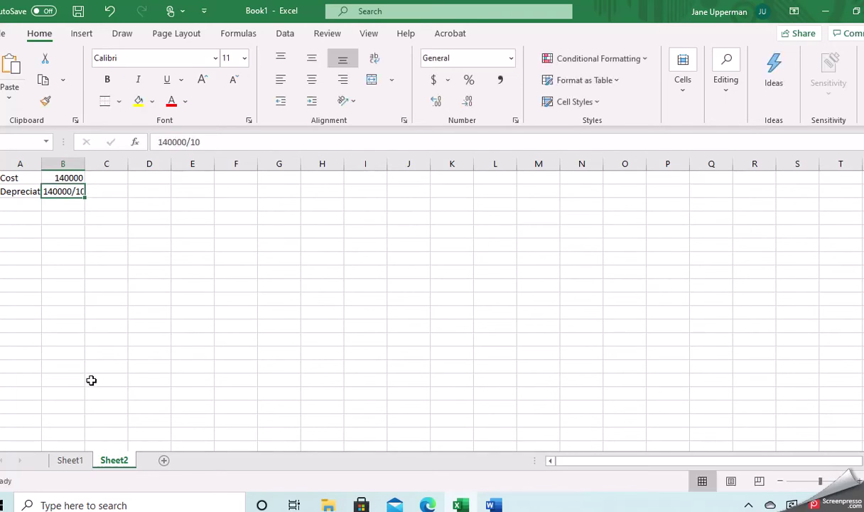
{"action": "left_click", "coordinate": [155, 142]}
{"action": "type", "text": "="}
{"action": "key", "text": "Return"}
{"action": "key", "text": "Up"}
{"action": "key", "text": "Right"}
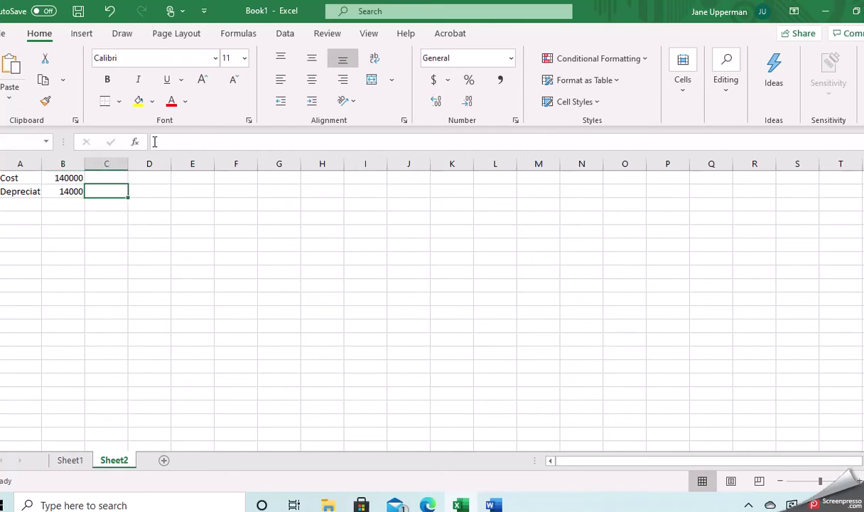
{"action": "type", "text": "per year"}
{"action": "key", "text": "Return"}
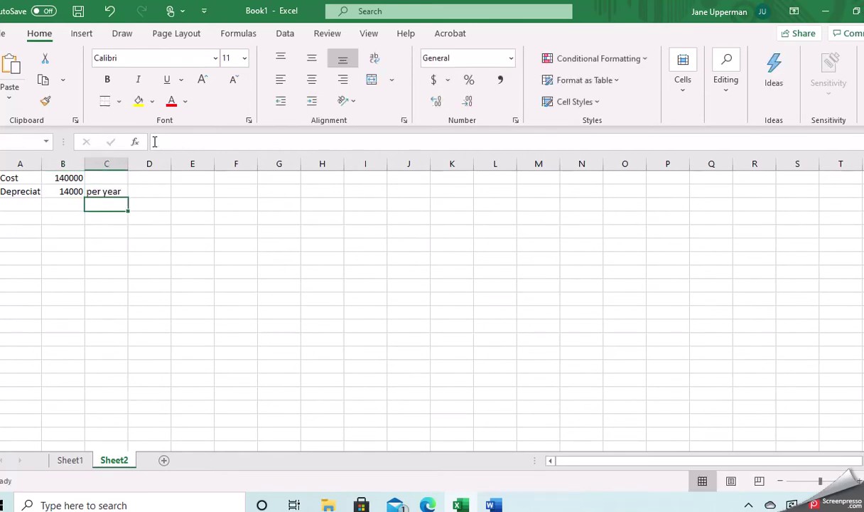
{"action": "double_click", "coordinate": [42, 166]}
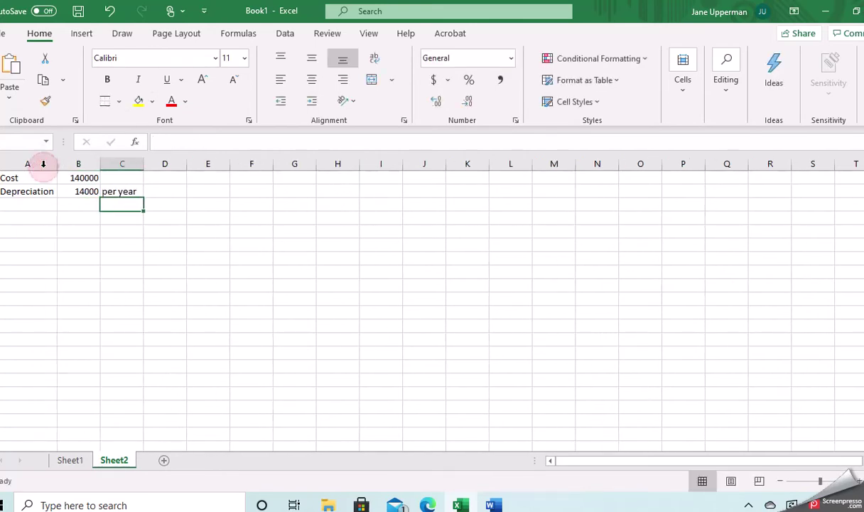
- Start a new block with Cost 140000 and Acc Dep =14000*4 (56000)
{"action": "key", "text": "Left"}
{"action": "key", "text": "Left"}
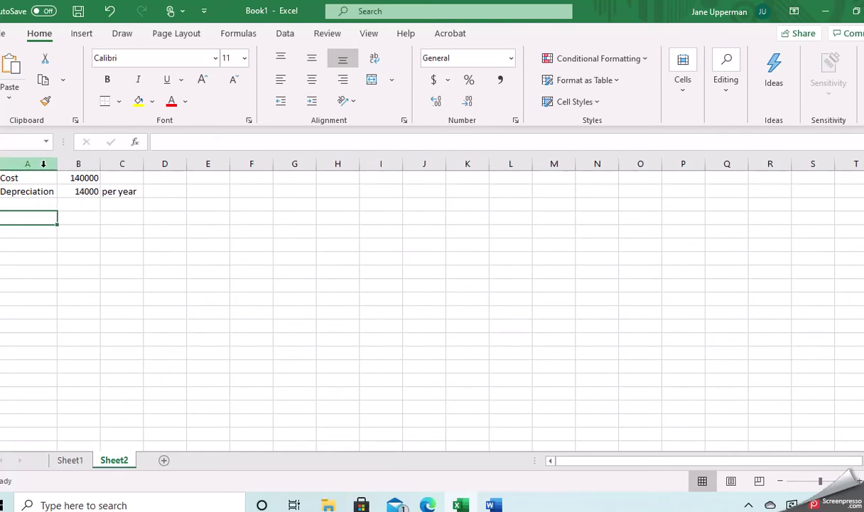
{"action": "type", "text": "Cost"}
{"action": "key", "text": "Tab"}
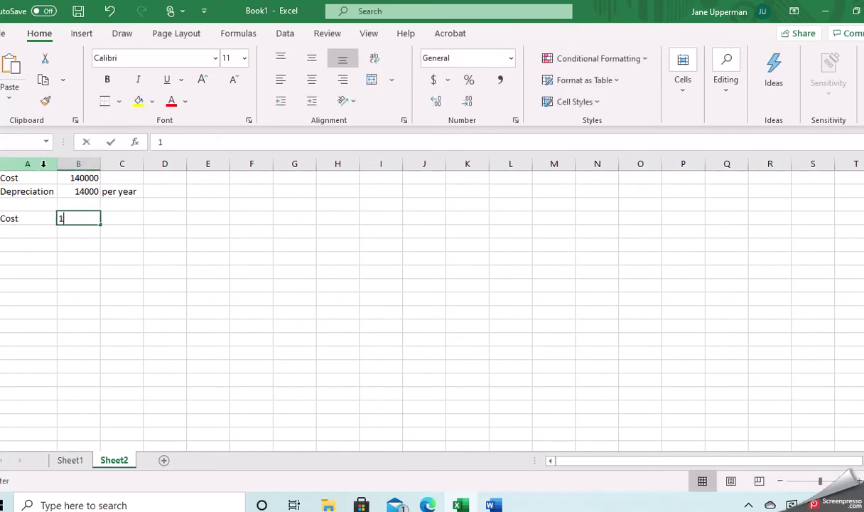
{"action": "type", "text": "140000"}
{"action": "key", "text": "Return"}
{"action": "key", "text": "Left"}
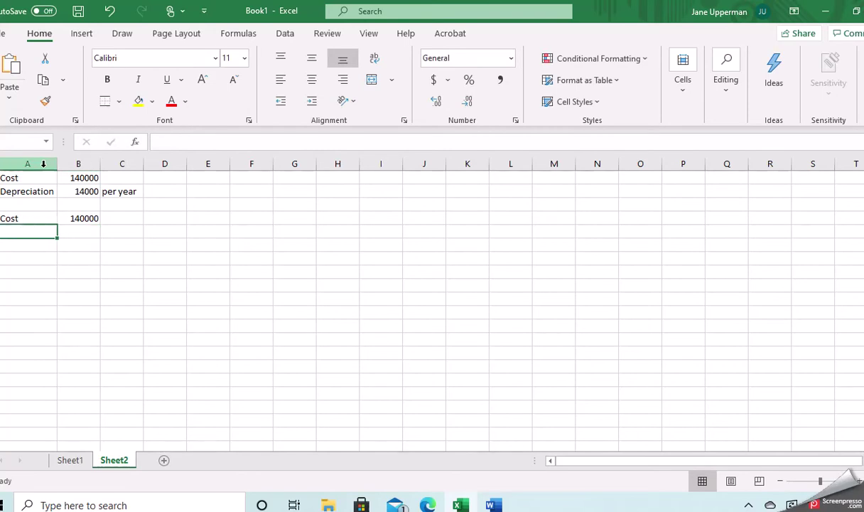
{"action": "type", "text": "Acc Dep"}
{"action": "key", "text": "Tab"}
{"action": "type", "text": "=14000*4"}
{"action": "key", "text": "Return"}
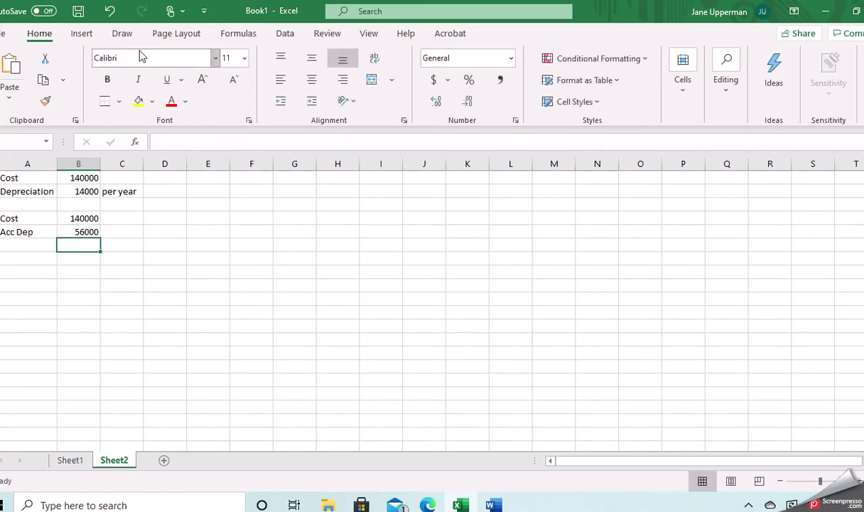
- AutoSum the block, edit it to =SUM(B4-B5) for 84000, and label it Net Book Value
{"action": "left_click", "coordinate": [728, 88]}
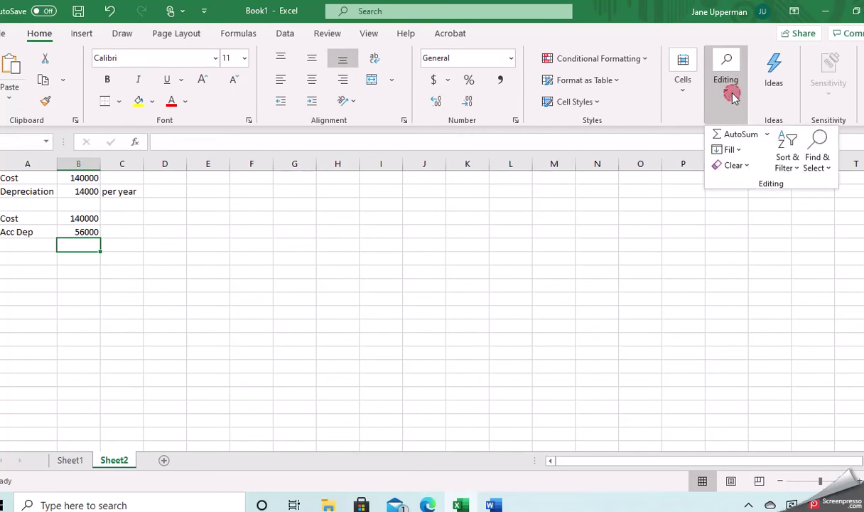
{"action": "left_click", "coordinate": [732, 134]}
{"action": "key", "text": "Return"}
{"action": "key", "text": "Up"}
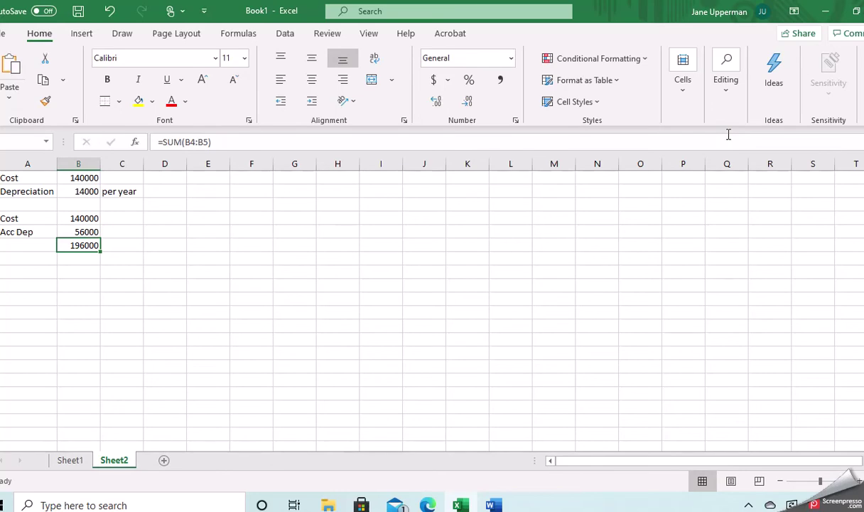
{"action": "key", "text": "Down"}
{"action": "key", "text": "Down"}
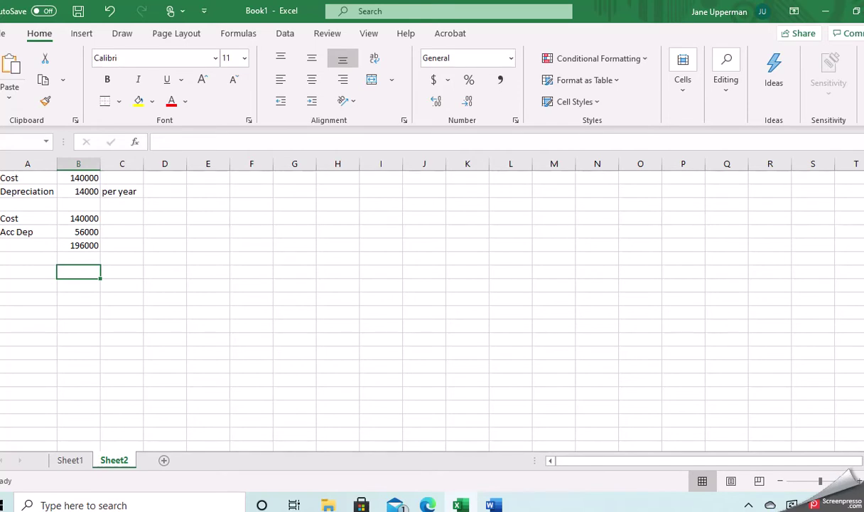
{"action": "key", "text": "Up"}
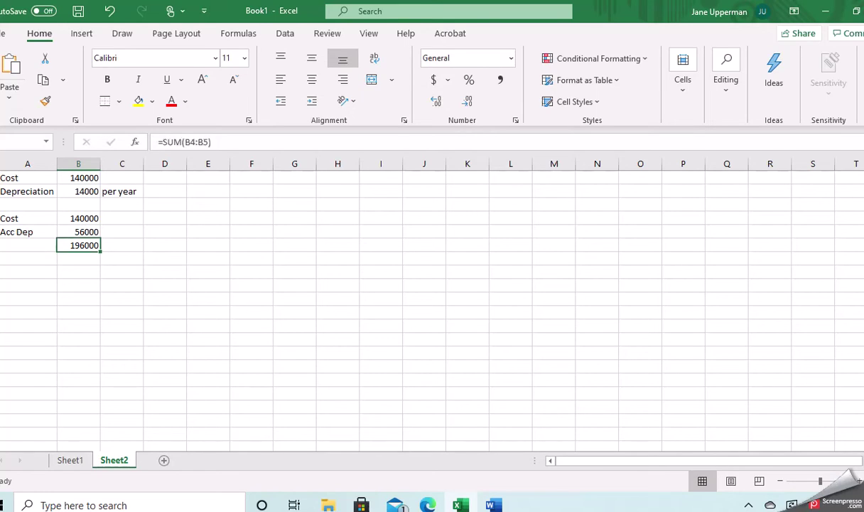
{"action": "left_click", "coordinate": [201, 142]}
{"action": "key", "text": "BackSpace"}
{"action": "type", "text": "-"}
{"action": "key", "text": "Return"}
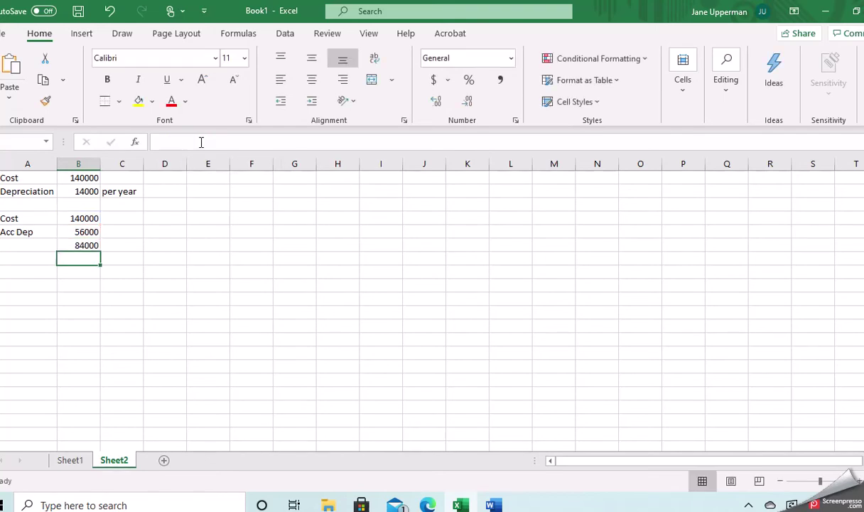
{"action": "key", "text": "Up"}
{"action": "key", "text": "Left"}
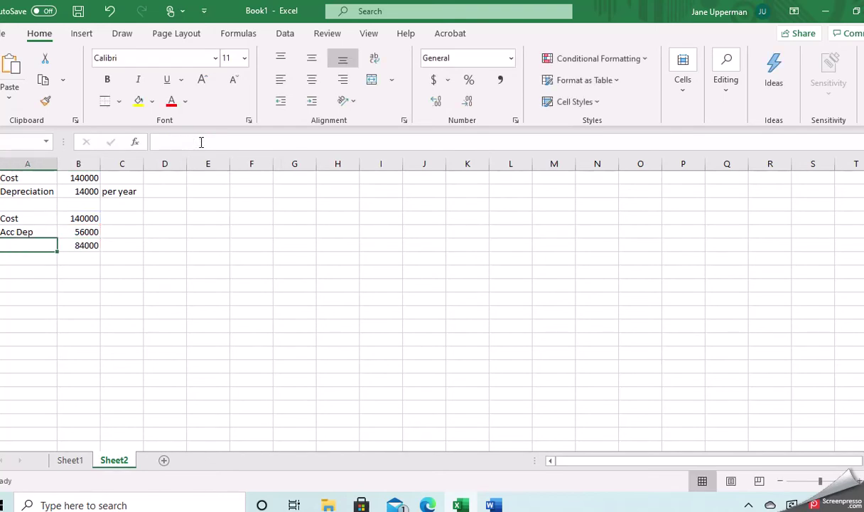
{"action": "type", "text": "Net Book "}
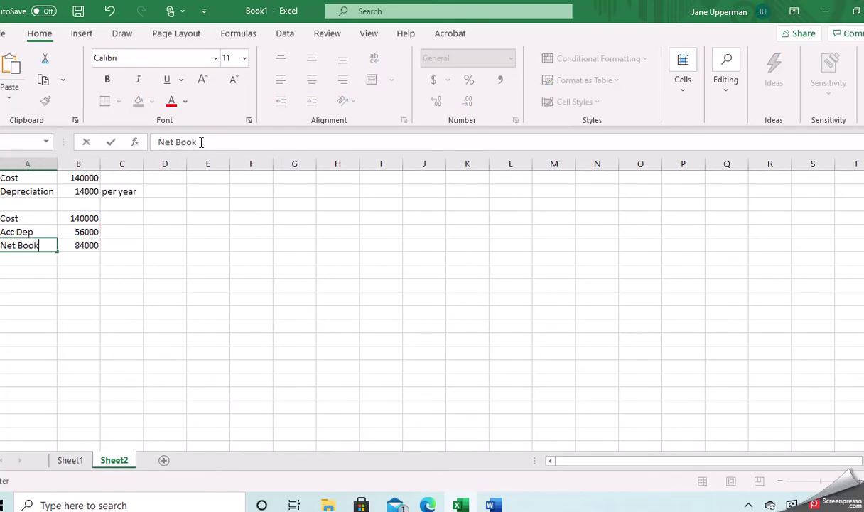
{"action": "type", "text": "Value"}
{"action": "key", "text": "Return"}
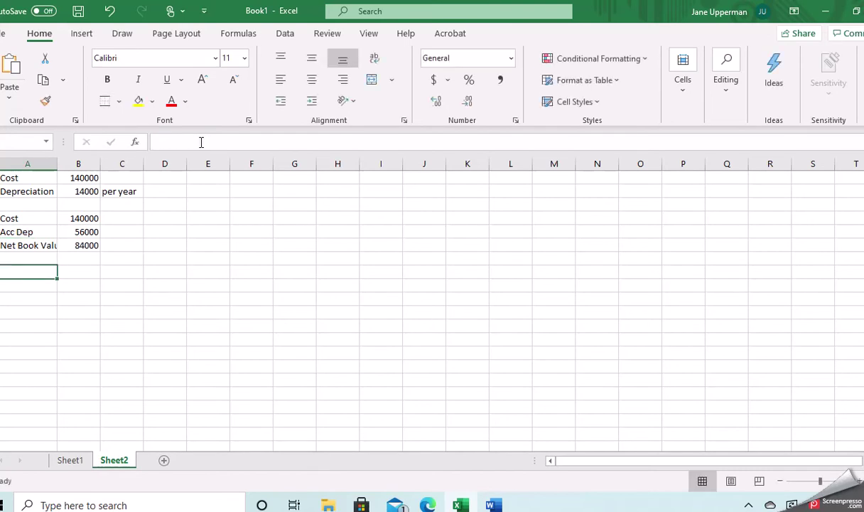
- Enter Proceeds 120000 and a '-NBV row of =84000 below it
{"action": "type", "text": "Proceeds"}
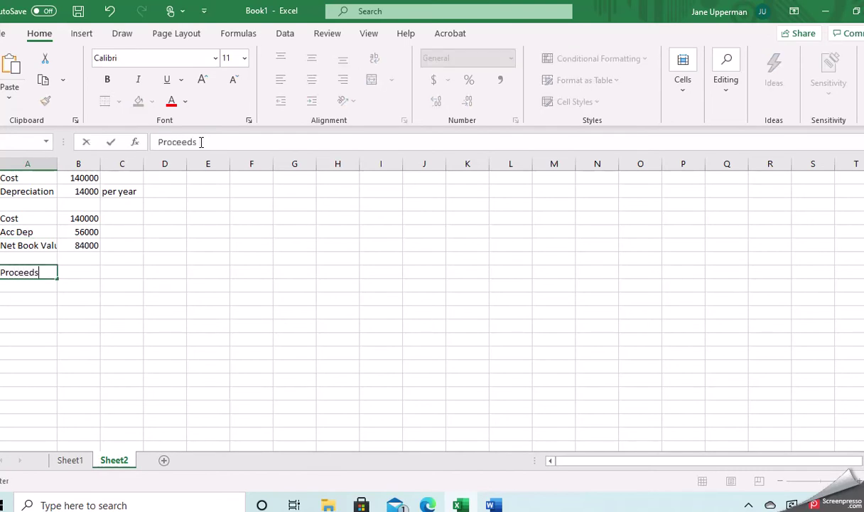
{"action": "key", "text": "Tab"}
{"action": "type", "text": "120000"}
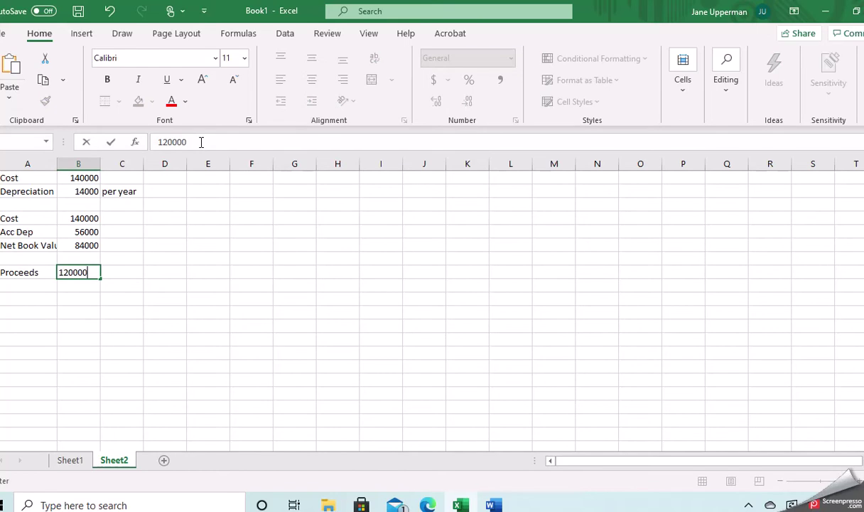
{"action": "key", "text": "Return"}
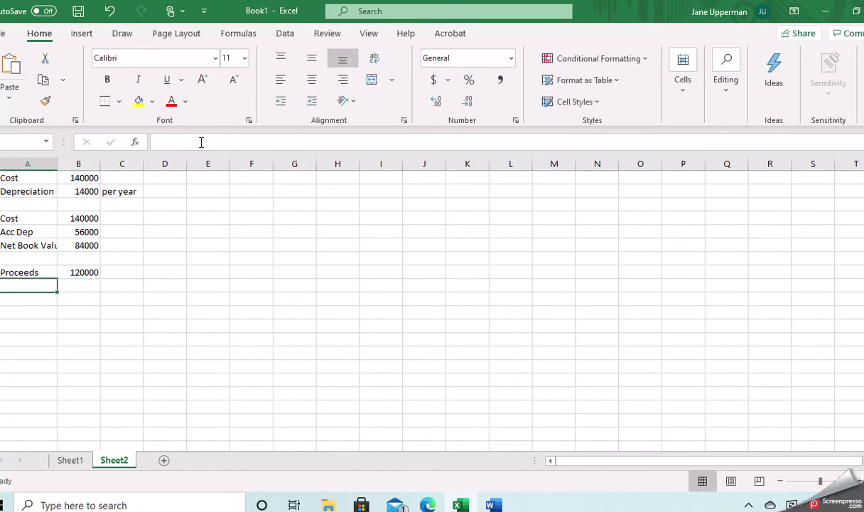
{"action": "type", "text": "-N"}
{"action": "key", "text": "BackSpace"}
{"action": "key", "text": "BackSpace"}
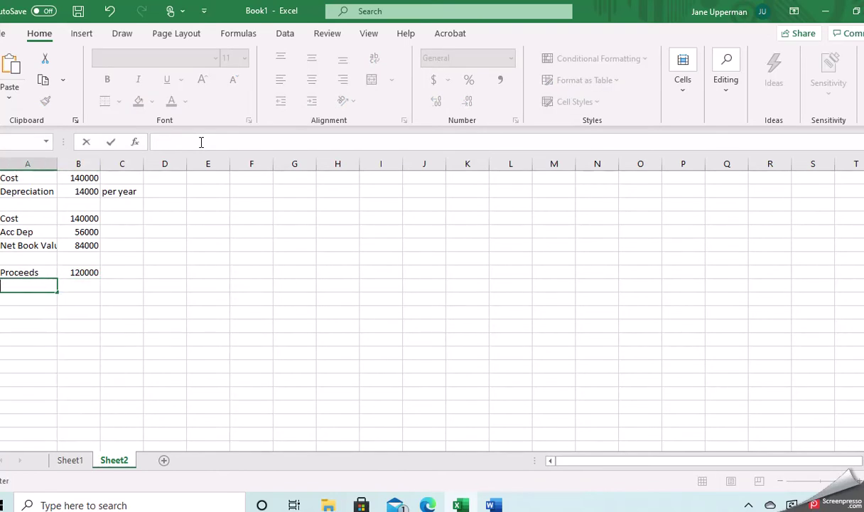
{"action": "type", "text": "'-"}
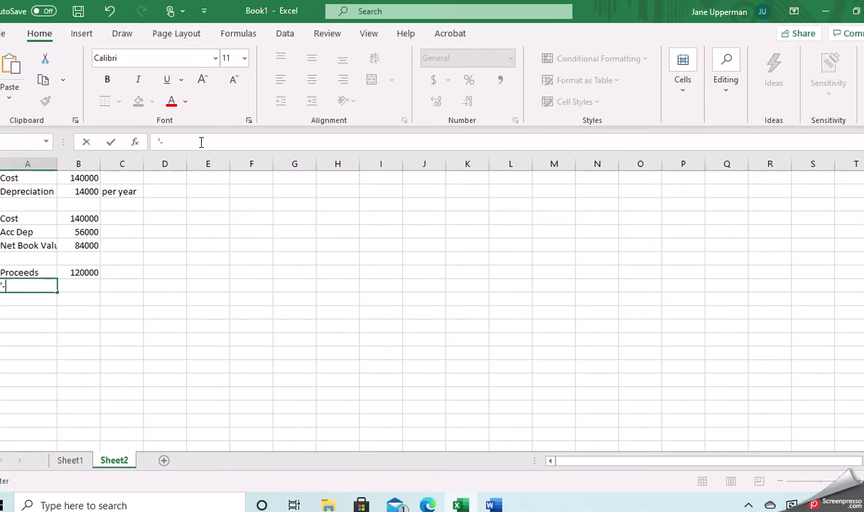
{"action": "type", "text": "NBV"}
{"action": "key", "text": "Return"}
{"action": "key", "text": "Up"}
{"action": "key", "text": "Right"}
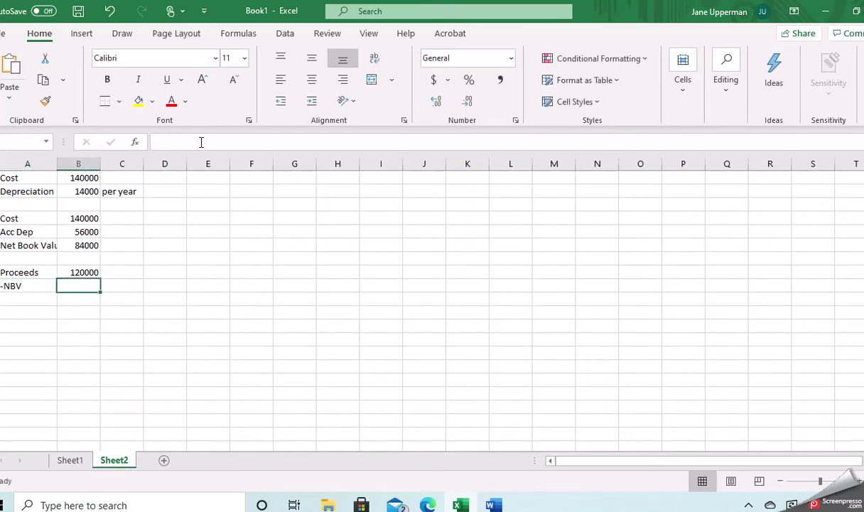
{"action": "type", "text": "=84000"}
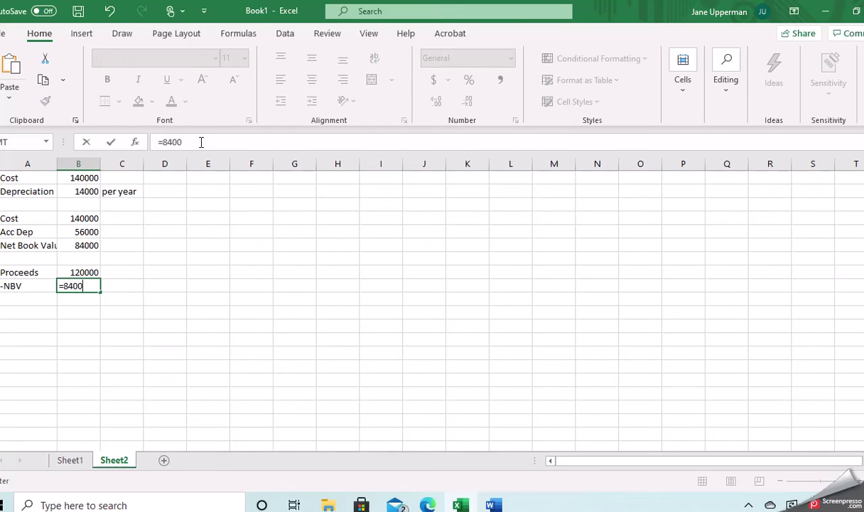
{"action": "key", "text": "Return"}
- AutoSum the pair, edit it to =SUM(B8-B9) for 36000, and label it Gain
{"action": "left_click", "coordinate": [721, 105]}
{"action": "left_click", "coordinate": [723, 133]}
{"action": "key", "text": "Return"}
{"action": "key", "text": "Up"}
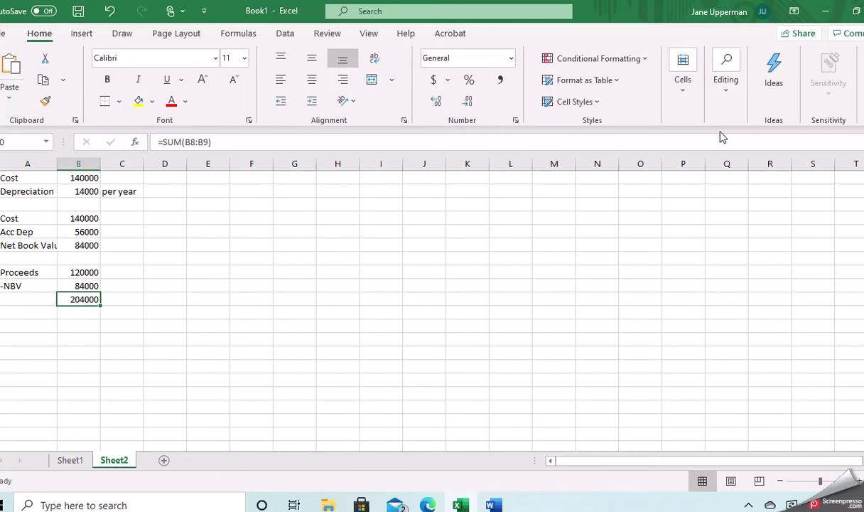
{"action": "left_click", "coordinate": [198, 145]}
{"action": "key", "text": "BackSpace"}
{"action": "type", "text": "-"}
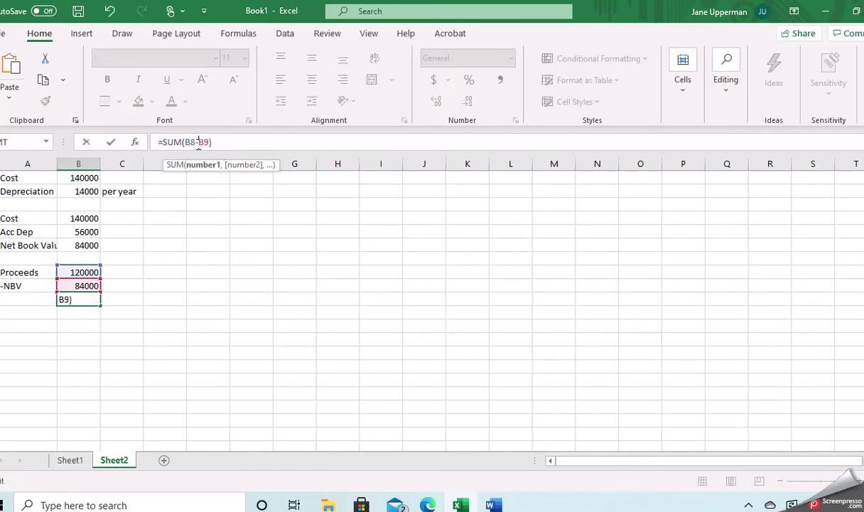
{"action": "key", "text": "Return"}
{"action": "key", "text": "Up"}
{"action": "key", "text": "Left"}
{"action": "type", "text": "Gain"}
{"action": "key", "text": "Return"}
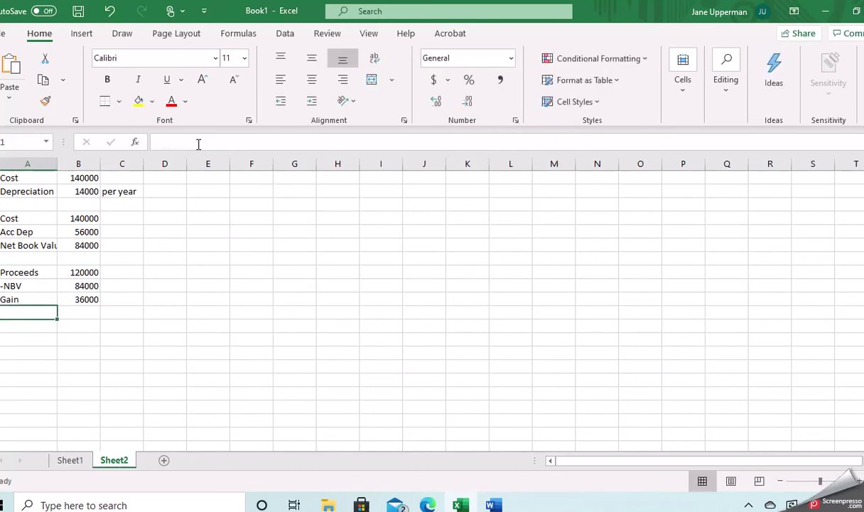
- Apply Comma Style to column B and bring up the Word solution 42a
{"action": "left_click", "coordinate": [78, 163]}
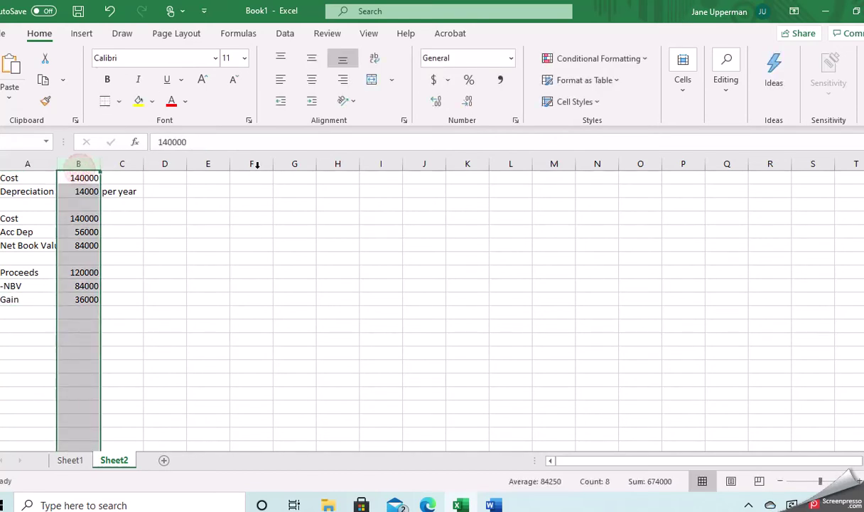
{"action": "left_click", "coordinate": [501, 79]}
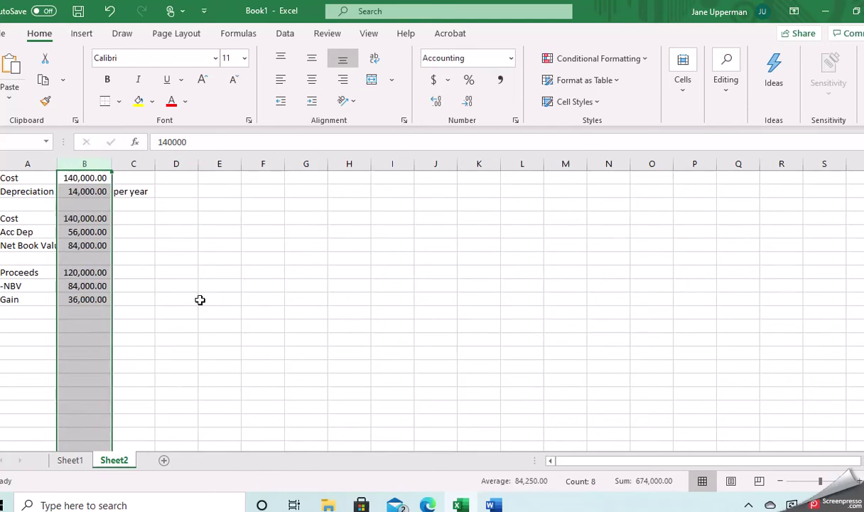
{"action": "left_click", "coordinate": [494, 505]}
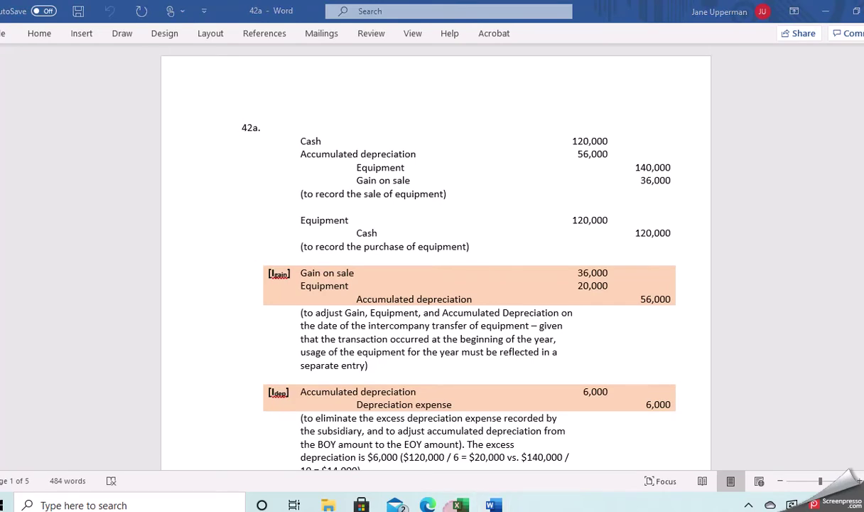
- Inspect the cost, Acc Dep, proceeds and gain cells, compare with the Word solution, and return to Excel
{"action": "left_click", "coordinate": [460, 504]}
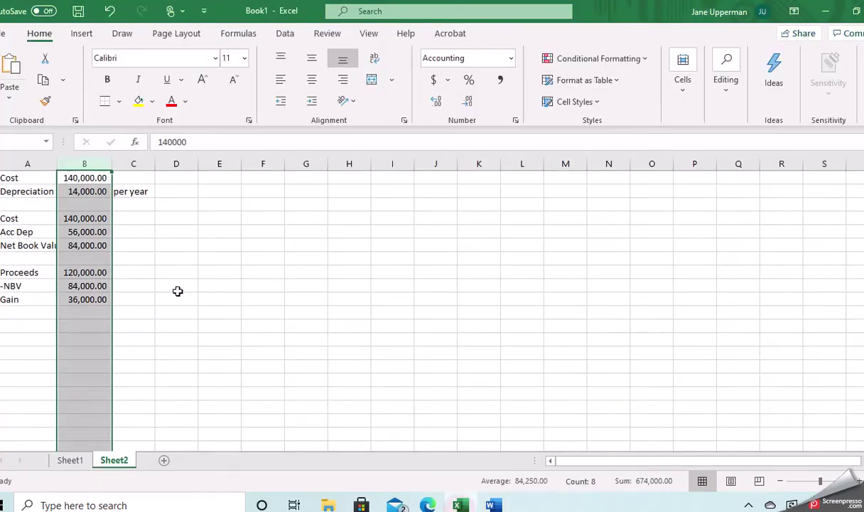
{"action": "left_click", "coordinate": [100, 218]}
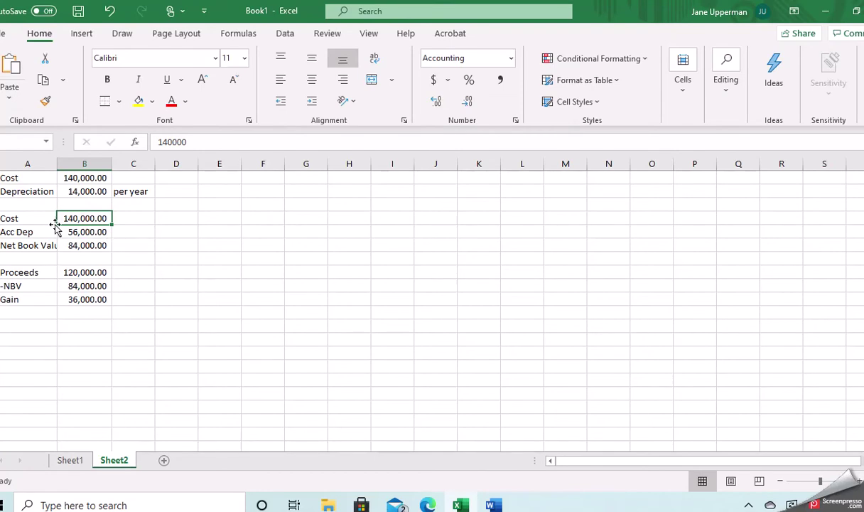
{"action": "left_click", "coordinate": [70, 233]}
{"action": "left_click", "coordinate": [43, 232]}
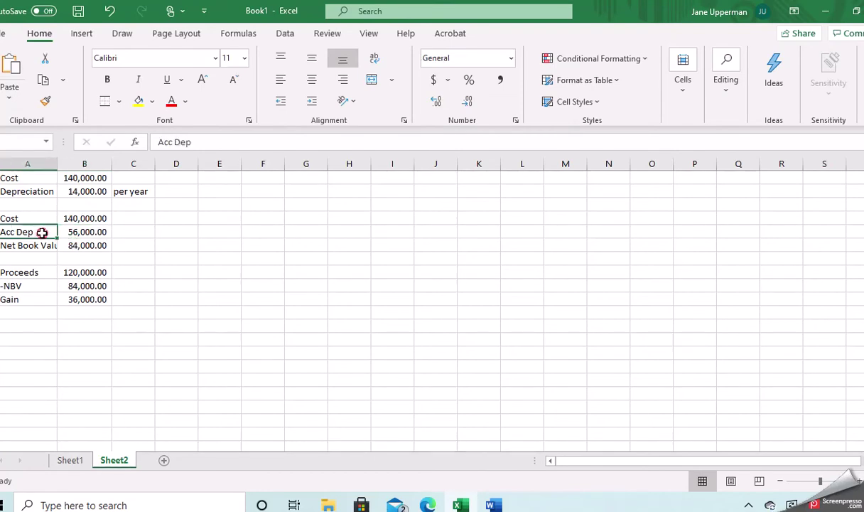
{"action": "left_click", "coordinate": [96, 274]}
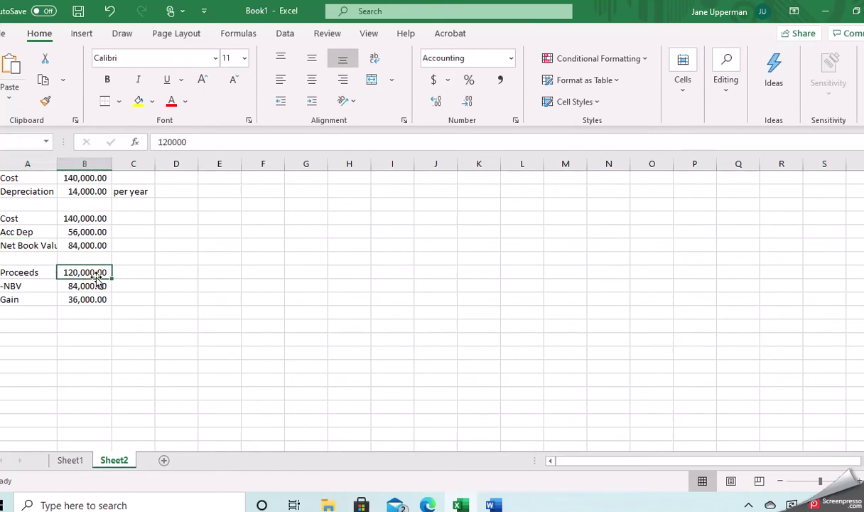
{"action": "left_click", "coordinate": [96, 299]}
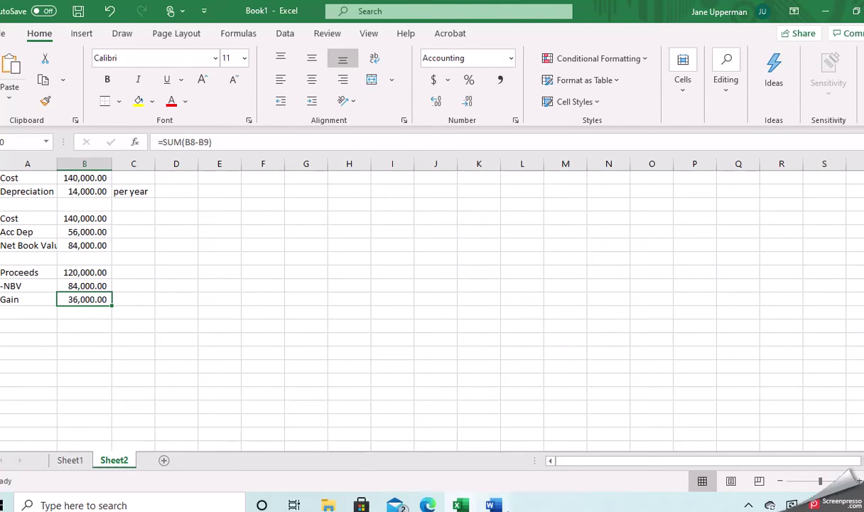
{"action": "left_click", "coordinate": [494, 505]}
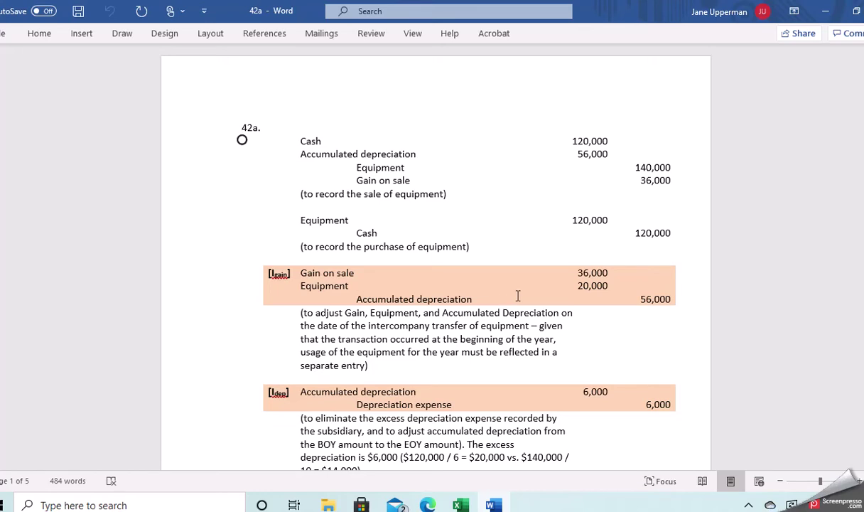
{"action": "left_click", "coordinate": [460, 504]}
{"action": "key", "text": "Up"}
{"action": "key", "text": "Up"}
{"action": "key", "text": "Up"}
{"action": "key", "text": "Up"}
{"action": "key", "text": "Up"}
{"action": "key", "text": "Up"}
{"action": "key", "text": "Up"}
{"action": "key", "text": "Up"}
{"action": "key", "text": "Up"}
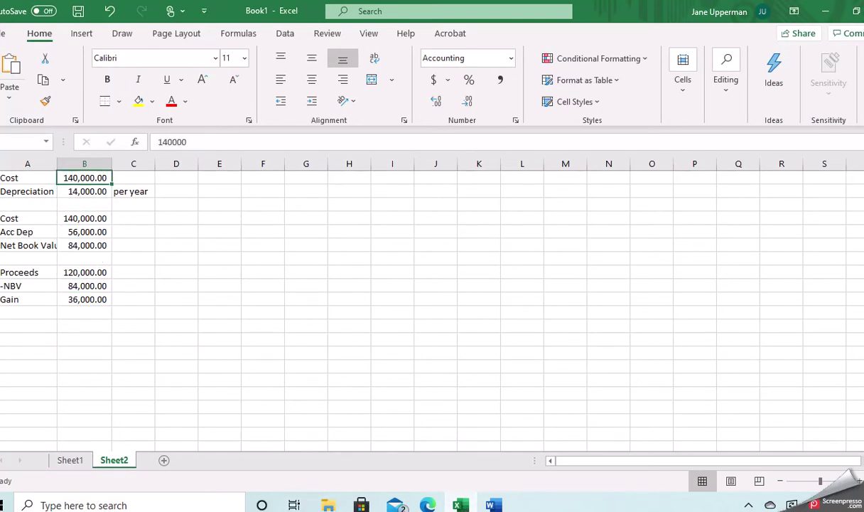
- Insert a top row headed Sub's Books and add a Parent's Books heading below
{"action": "left_click", "coordinate": [2, 178]}
{"action": "right_click", "coordinate": [2, 178]}
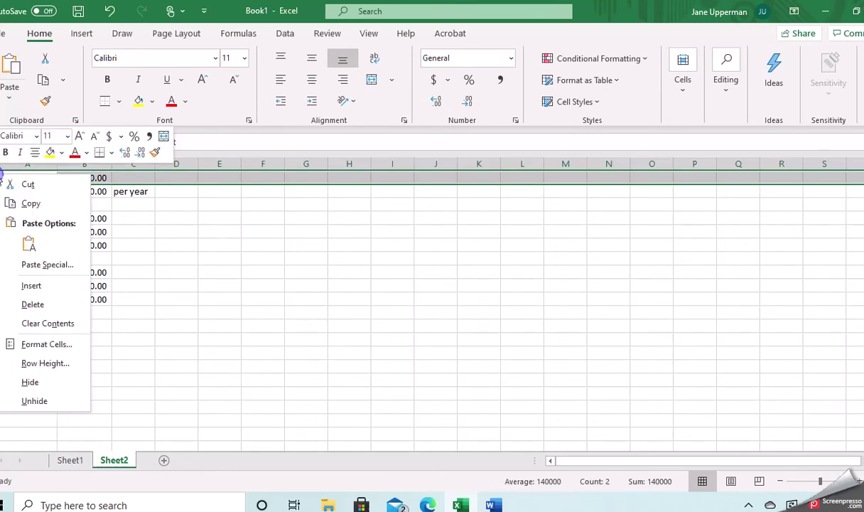
{"action": "left_click", "coordinate": [31, 286]}
{"action": "left_click", "coordinate": [84, 178]}
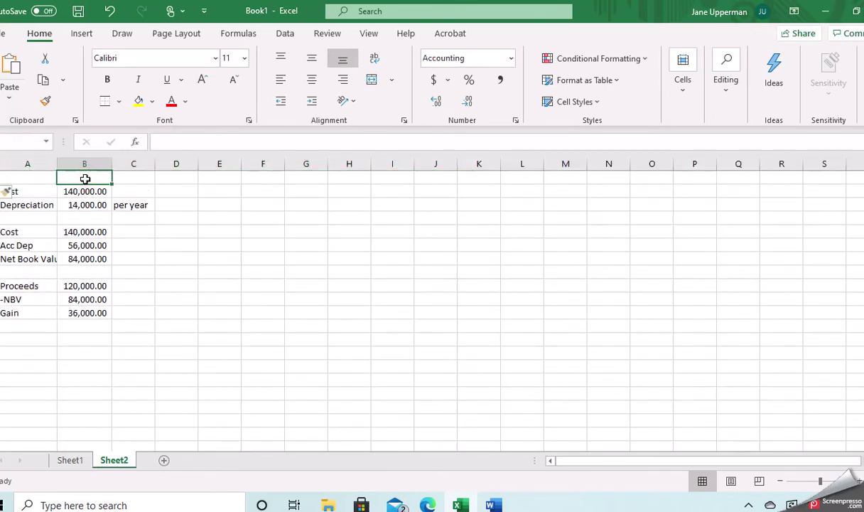
{"action": "type", "text": "Sub's Books"}
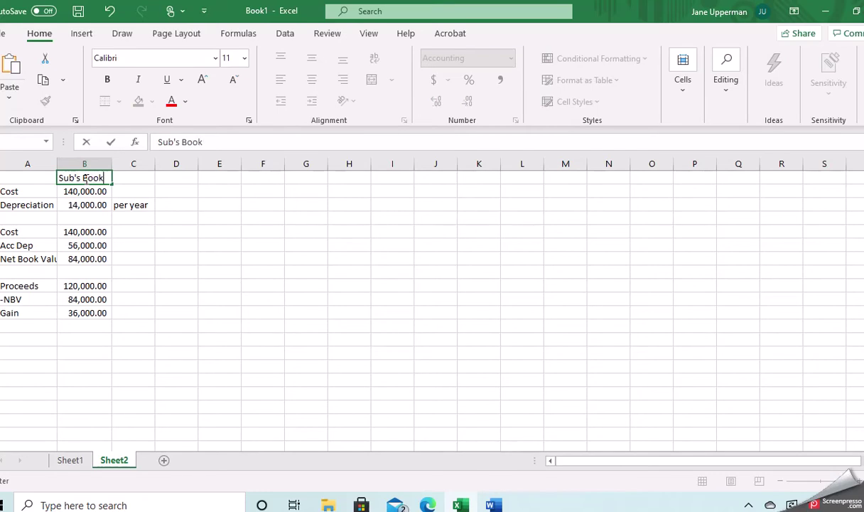
{"action": "key", "text": "Down"}
{"action": "key", "text": "Down"}
{"action": "key", "text": "Down"}
{"action": "key", "text": "Down"}
{"action": "key", "text": "Down"}
{"action": "key", "text": "Down"}
{"action": "key", "text": "Down"}
{"action": "key", "text": "Down"}
{"action": "key", "text": "Down"}
{"action": "key", "text": "Down"}
{"action": "key", "text": "Down"}
{"action": "key", "text": "Down"}
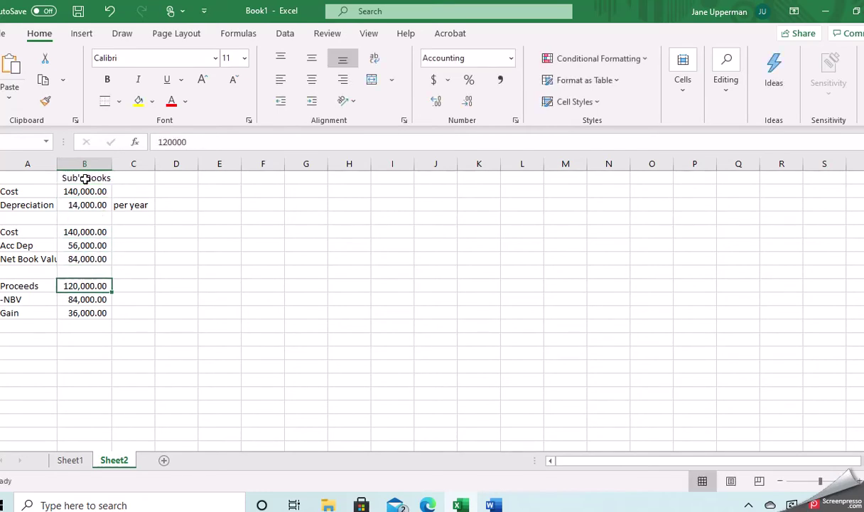
{"action": "type", "text": "Parent"}
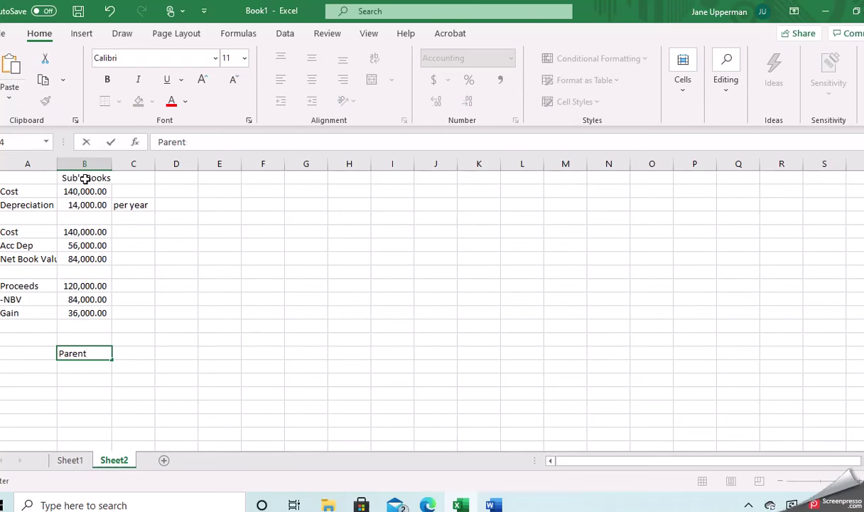
{"action": "type", "text": "'s Books"}
{"action": "key", "text": "Return"}
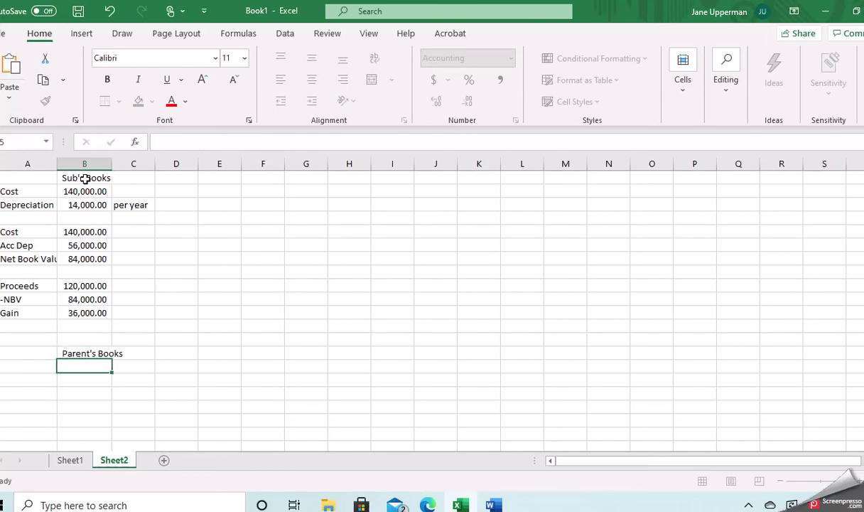
- Enter the parent's Cost as 120000
{"action": "key", "text": "Left"}
{"action": "type", "text": "Cost"}
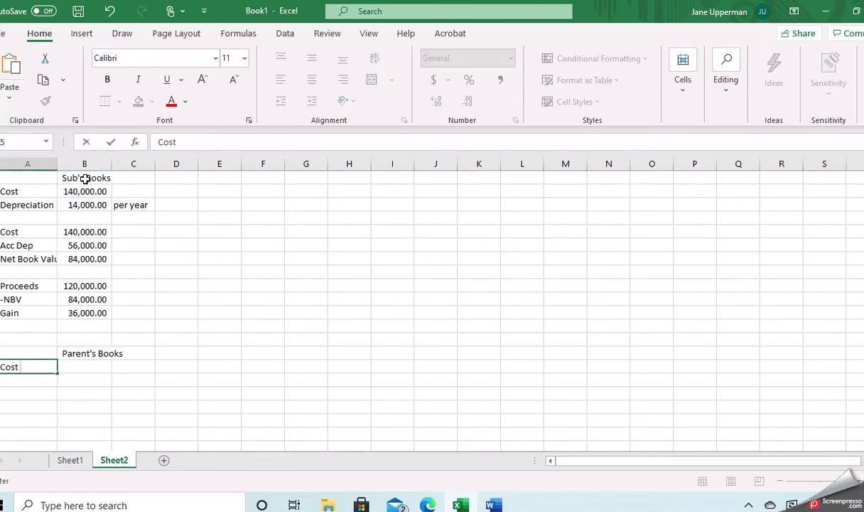
{"action": "key", "text": "Tab"}
{"action": "type", "text": "12"}
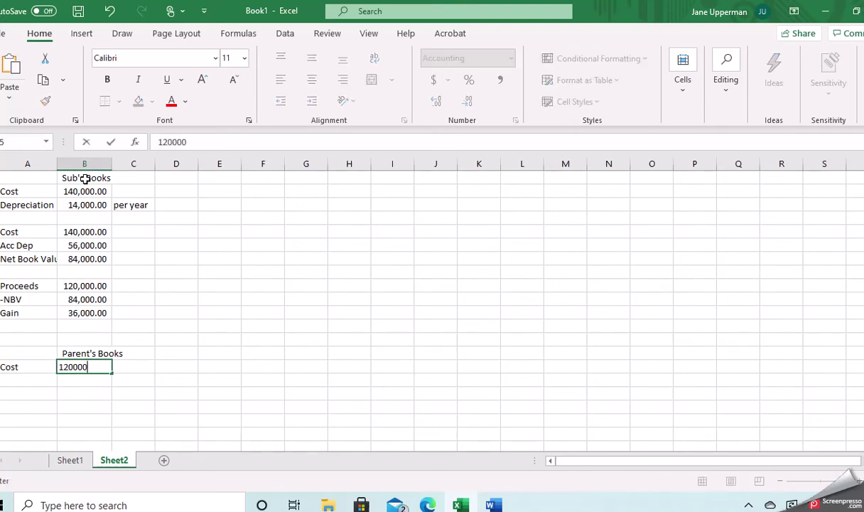
{"action": "key", "text": "Return"}
- Enter parent Depreciation as =120000/6 (20,000.00), accepting Excel's formula correction
{"action": "key", "text": "Left"}
{"action": "type", "text": "D"}
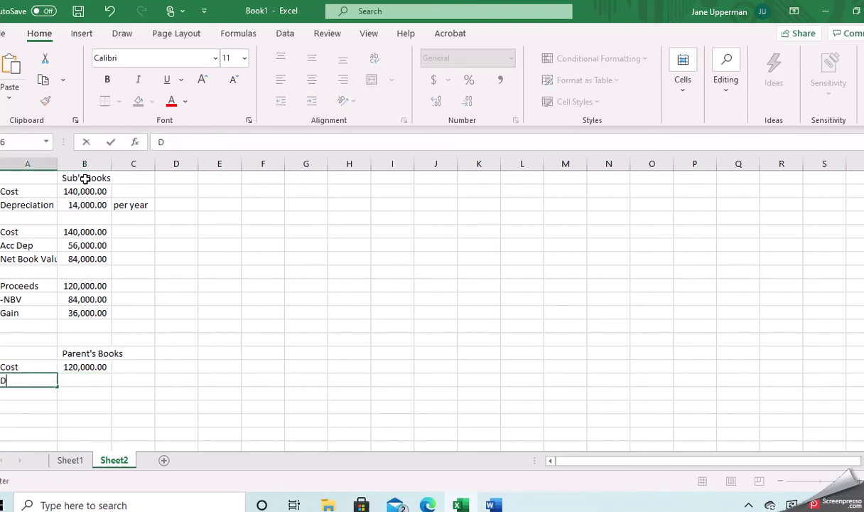
{"action": "type", "text": "epreciation"}
{"action": "key", "text": "Tab"}
{"action": "type", "text": "+12"}
{"action": "key", "text": "BackSpace"}
{"action": "key", "text": "BackSpace"}
{"action": "key", "text": "BackSpace"}
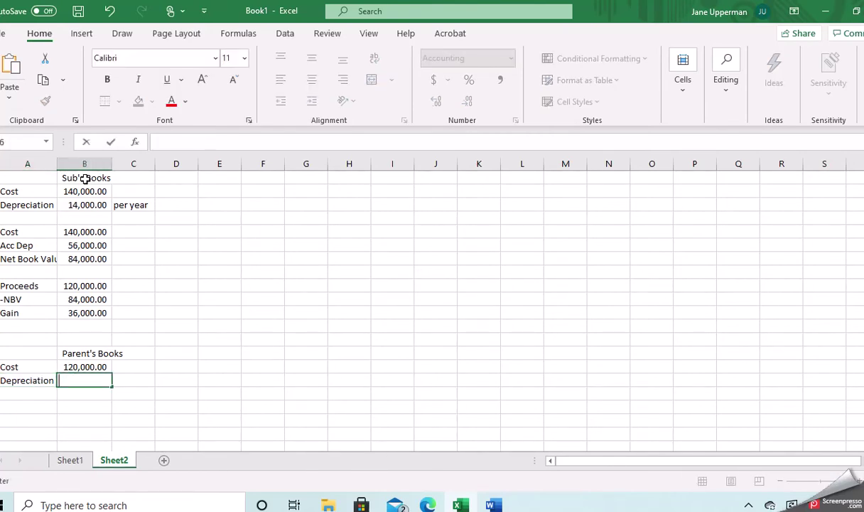
{"action": "type", "text": "=120,000/6"}
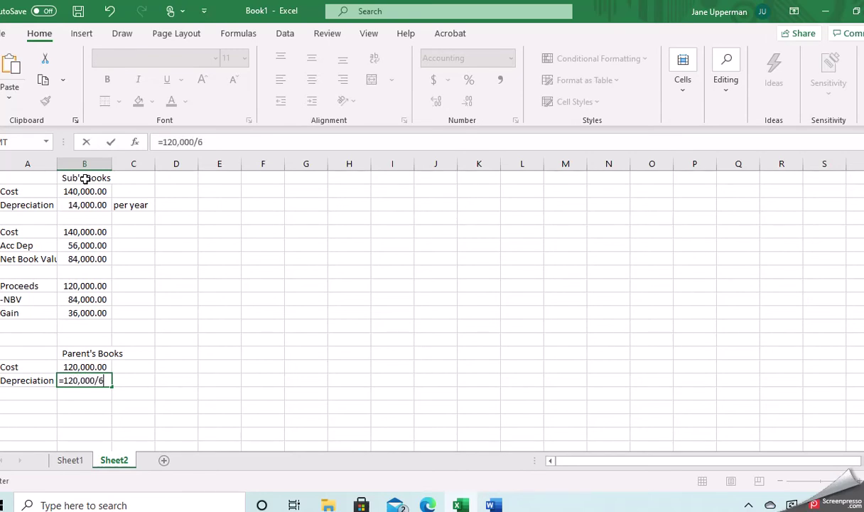
{"action": "key", "text": "Return"}
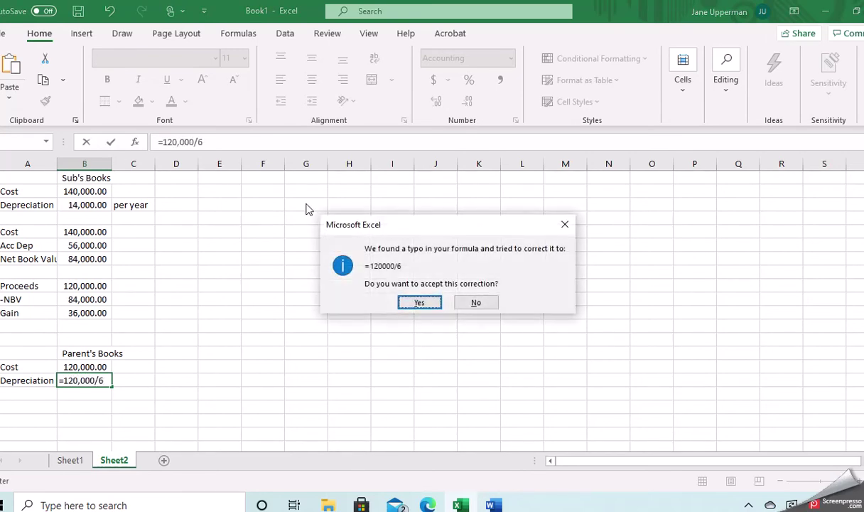
{"action": "left_click", "coordinate": [416, 304]}
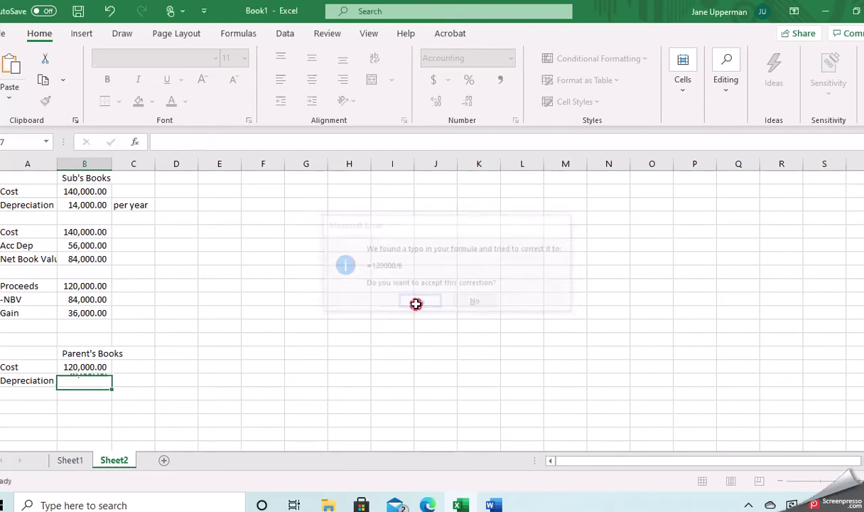
{"action": "left_click", "coordinate": [97, 380]}
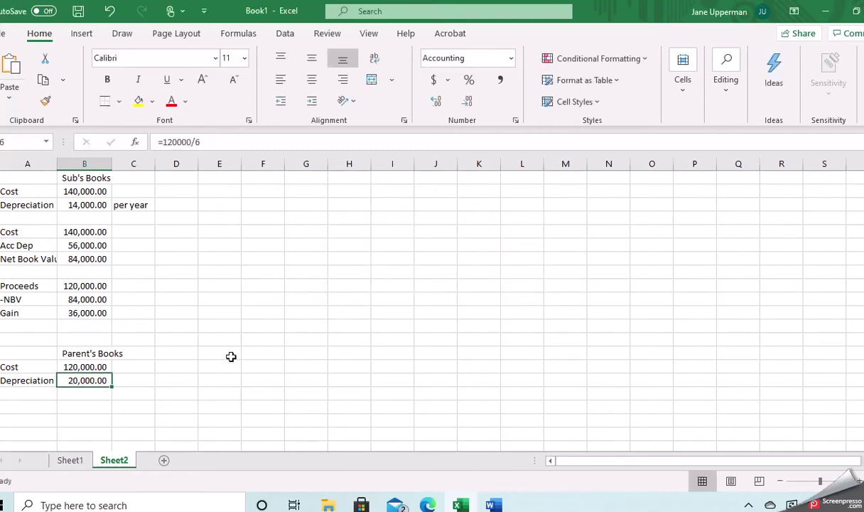
{"action": "key", "text": "Down"}
{"action": "key", "text": "Up"}
{"action": "key", "text": "Right"}
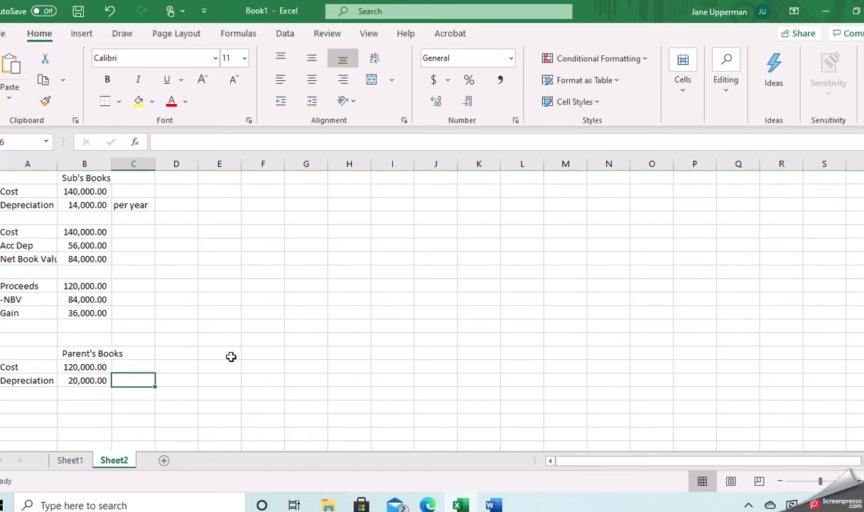
- Head column D with 2012 and enter the sub's 2012 cost of 140000
{"action": "key", "text": "Right"}
{"action": "key", "text": "Up"}
{"action": "key", "text": "ctrl+Up"}
{"action": "type", "text": "20"}
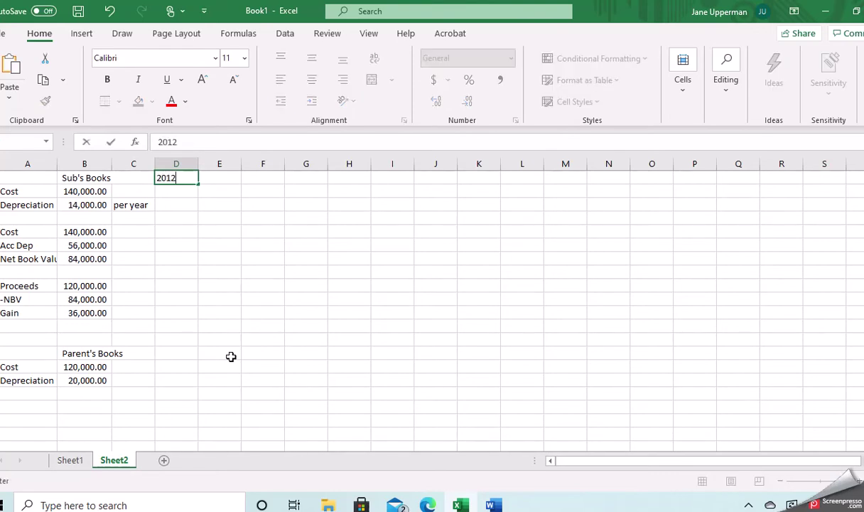
{"action": "key", "text": "Return"}
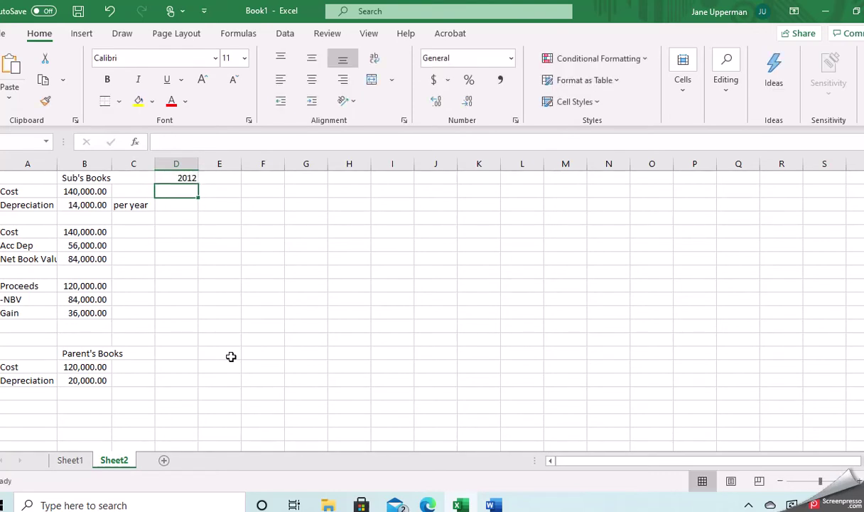
{"action": "key", "text": "Down"}
{"action": "key", "text": "Down"}
{"action": "key", "text": "Down"}
{"action": "type", "text": "14"}
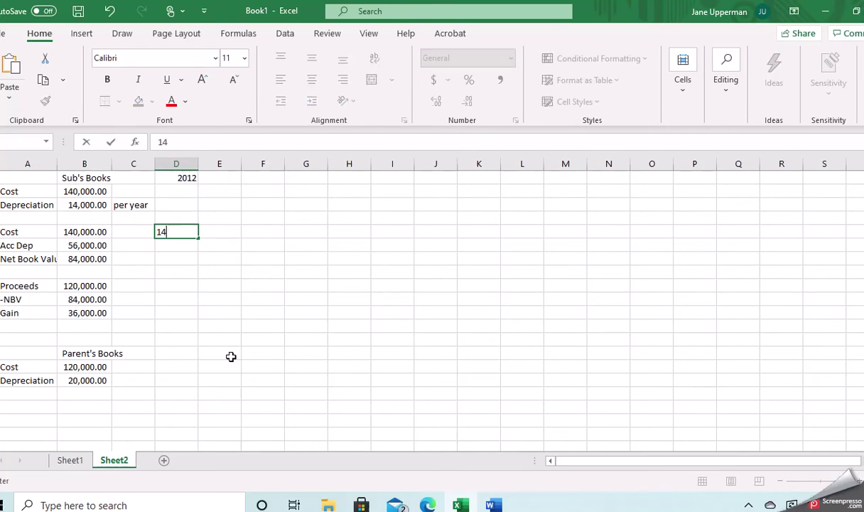
{"action": "type", "text": "0000"}
{"action": "key", "text": "Return"}
- Enter 70000 as the sub's 2012 accumulated depreciation
{"action": "key", "text": "Up"}
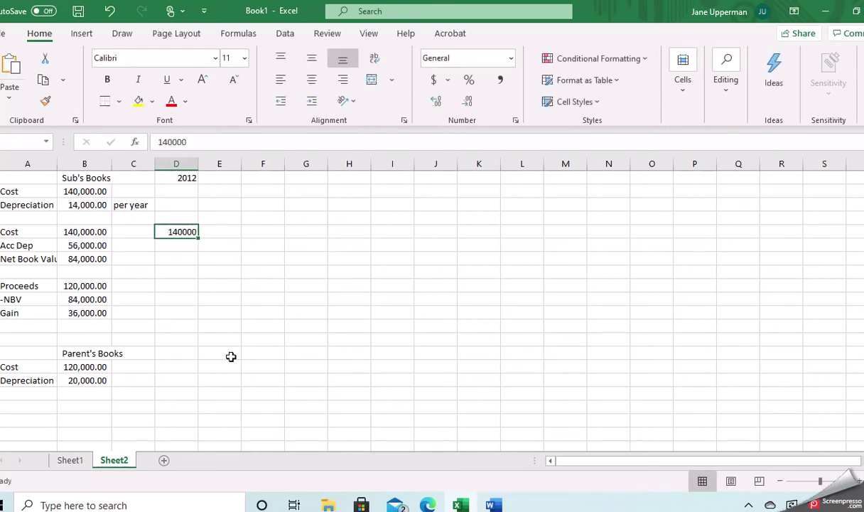
{"action": "double_click", "coordinate": [173, 177]}
{"action": "double_click", "coordinate": [174, 188]}
{"action": "key", "text": "Escape"}
{"action": "double_click", "coordinate": [178, 189]}
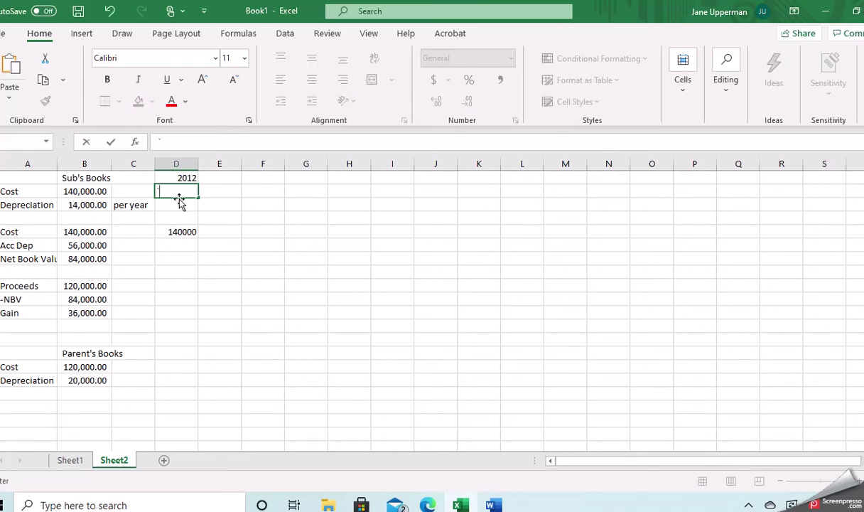
{"action": "key", "text": "Escape"}
{"action": "left_click", "coordinate": [177, 339]}
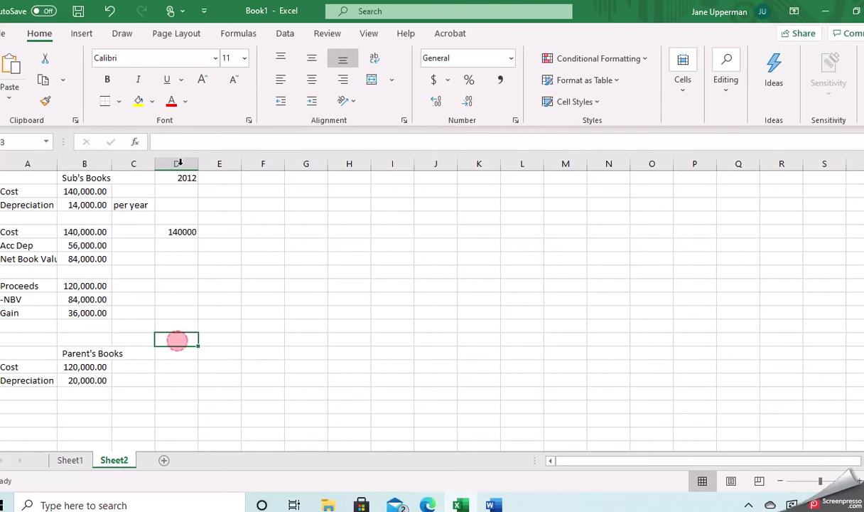
{"action": "left_click", "coordinate": [183, 231]}
{"action": "double_click", "coordinate": [183, 232]}
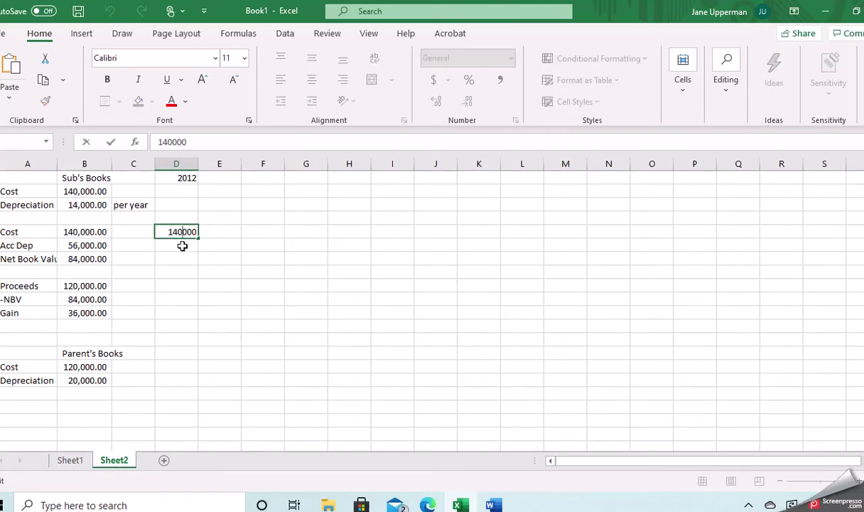
{"action": "left_click", "coordinate": [183, 246]}
{"action": "left_click", "coordinate": [151, 246]}
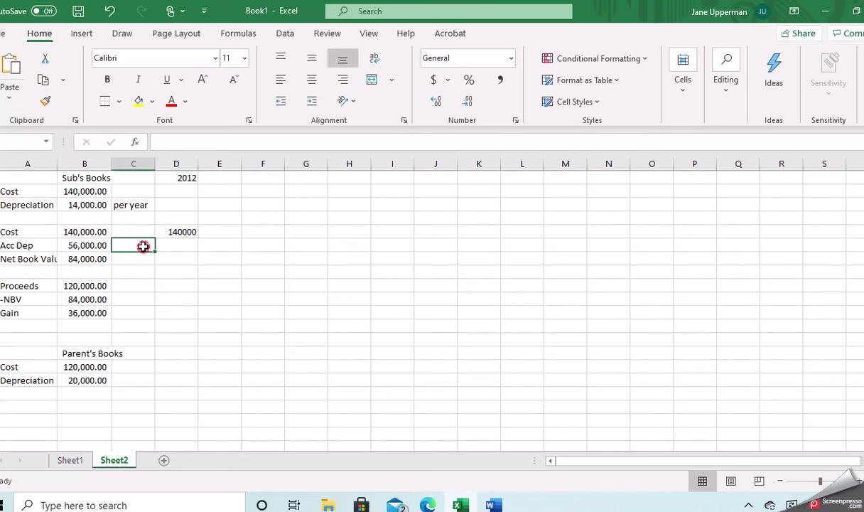
{"action": "left_click", "coordinate": [179, 247]}
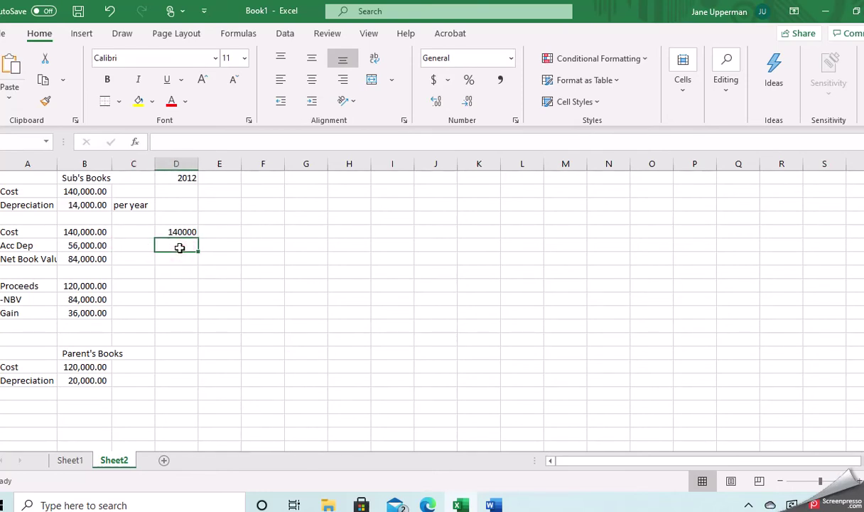
{"action": "type", "text": "70000"}
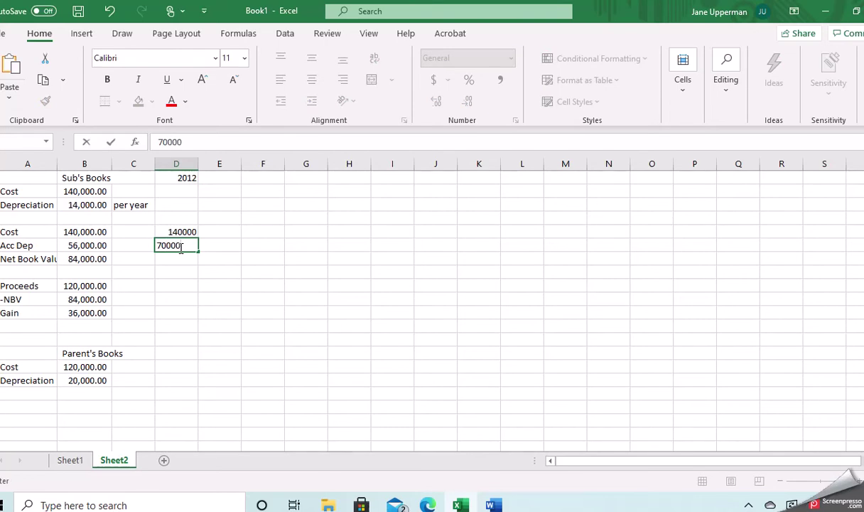
{"action": "key", "text": "Return"}
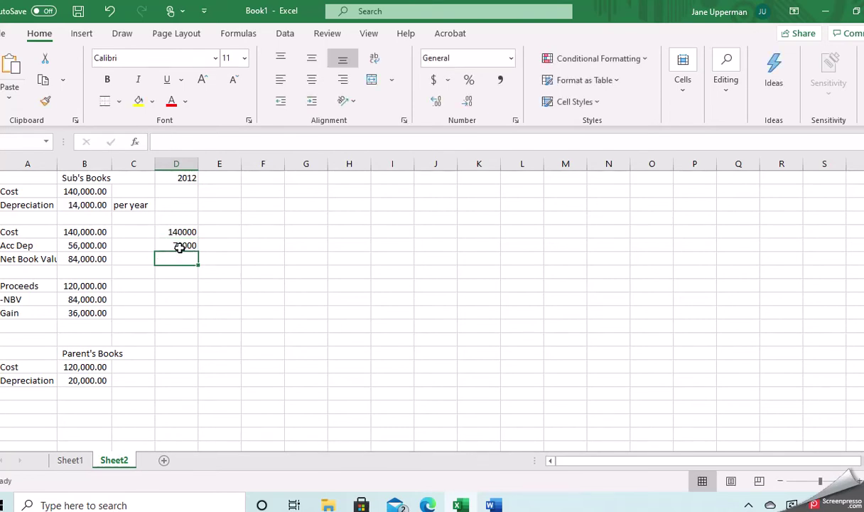
- Enter the parent's 2012 cost 120000 and depreciation 20000
{"action": "left_click", "coordinate": [178, 366]}
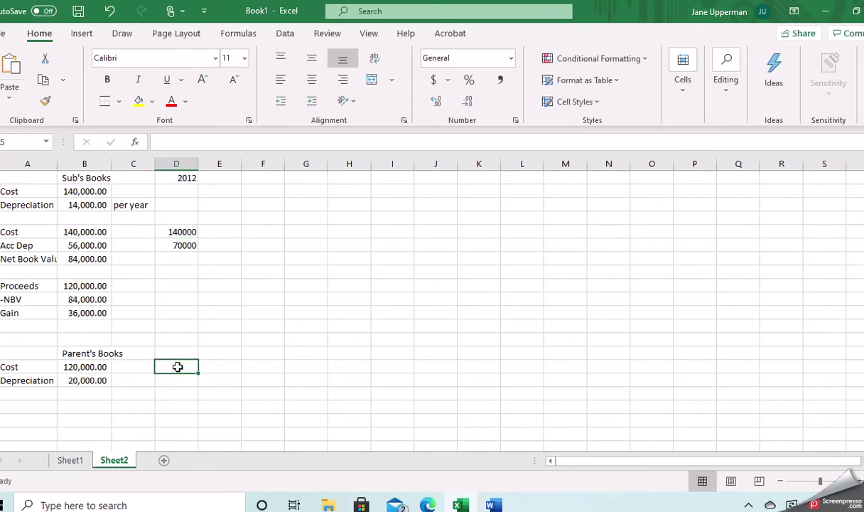
{"action": "type", "text": "120000"}
{"action": "key", "text": "Return"}
{"action": "type", "text": "20000"}
{"action": "key", "text": "Return"}
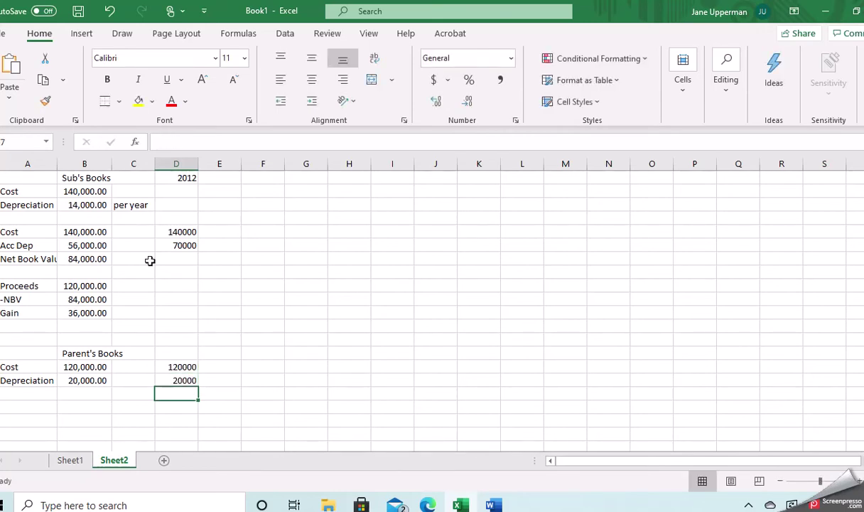
- Comma-format the 2012 figures and fill the sub's 2012 cost and accumulated depreciation yellow
{"action": "left_click", "coordinate": [192, 204]}
{"action": "left_click_drag", "start_coordinate": [192, 205], "coordinate": [192, 380]}
{"action": "left_click", "coordinate": [500, 80]}
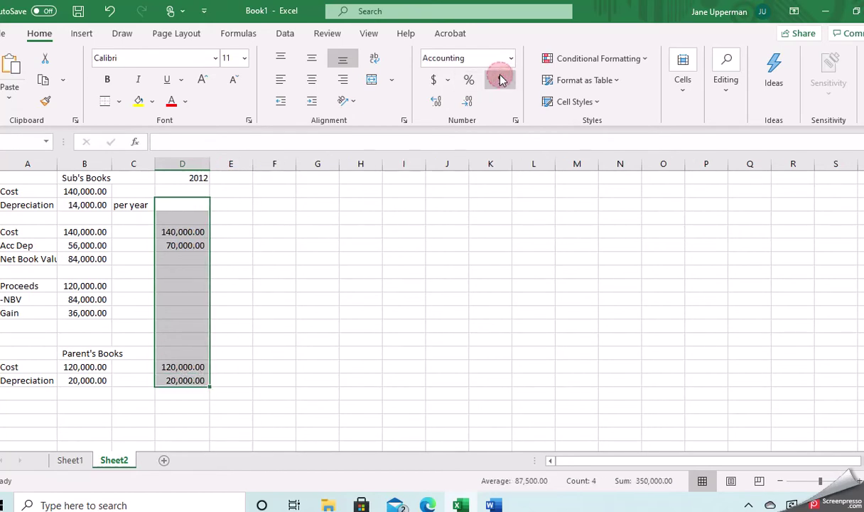
{"action": "left_click", "coordinate": [205, 254]}
{"action": "key", "text": "Up"}
{"action": "key", "text": "Up"}
{"action": "key", "text": "Up"}
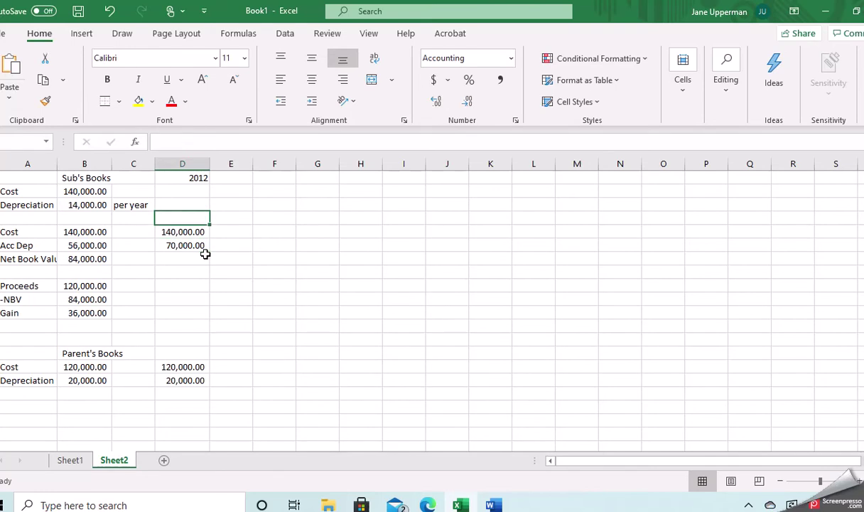
{"action": "key", "text": "Down"}
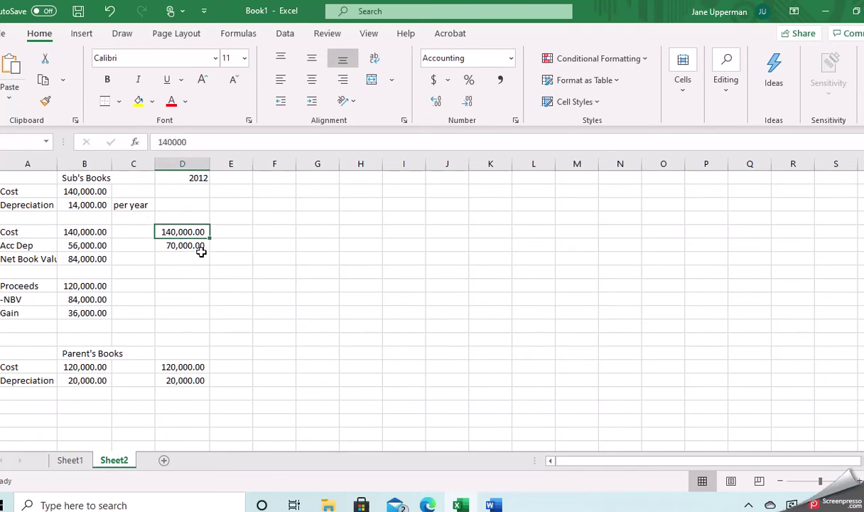
{"action": "left_click_drag", "start_coordinate": [196, 240], "coordinate": [197, 250]}
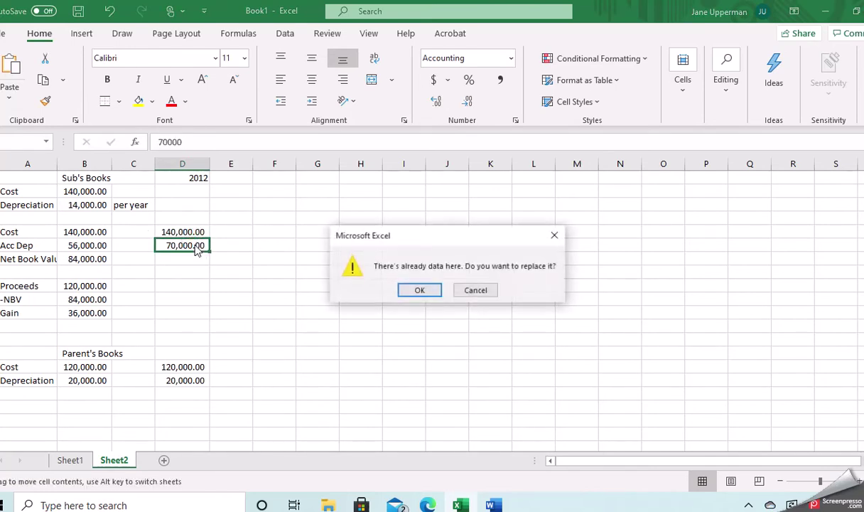
{"action": "left_click", "coordinate": [472, 288]}
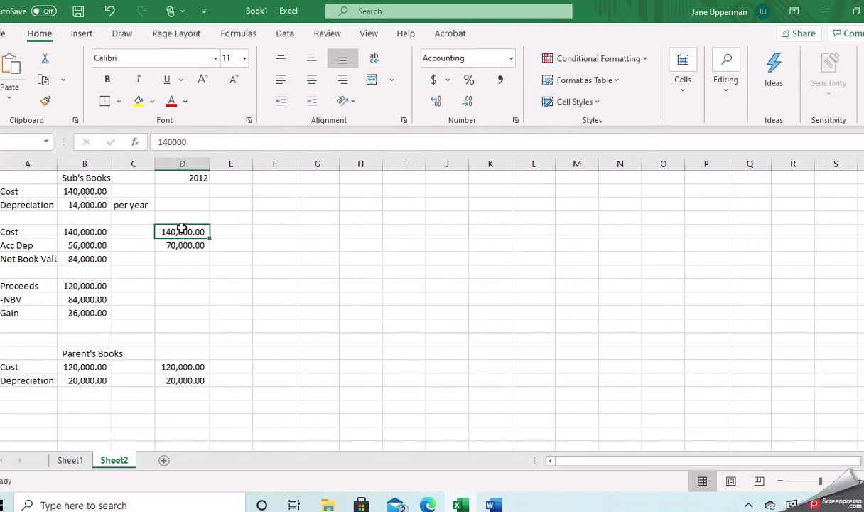
{"action": "left_click_drag", "start_coordinate": [184, 232], "coordinate": [183, 246]}
{"action": "left_click", "coordinate": [138, 103]}
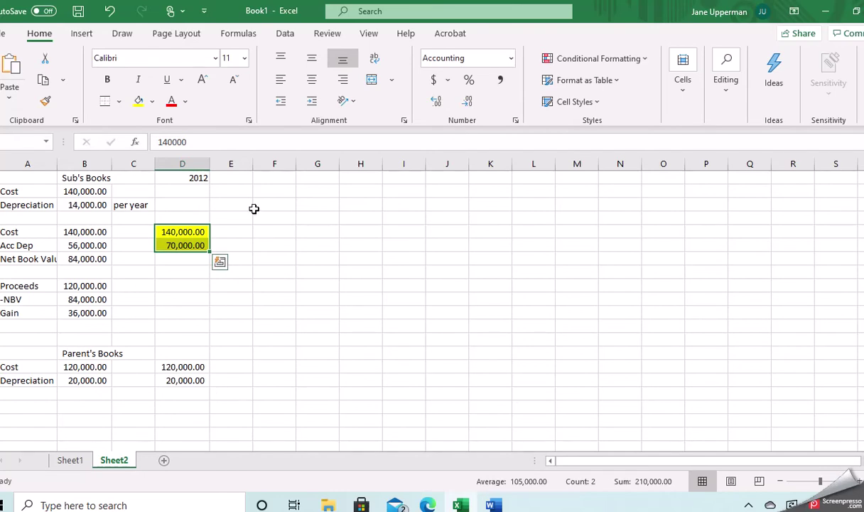
- Add a 2013 heading in E1 and start typing the 140000 cost below it
{"action": "left_click", "coordinate": [237, 177]}
{"action": "type", "text": "2013"}
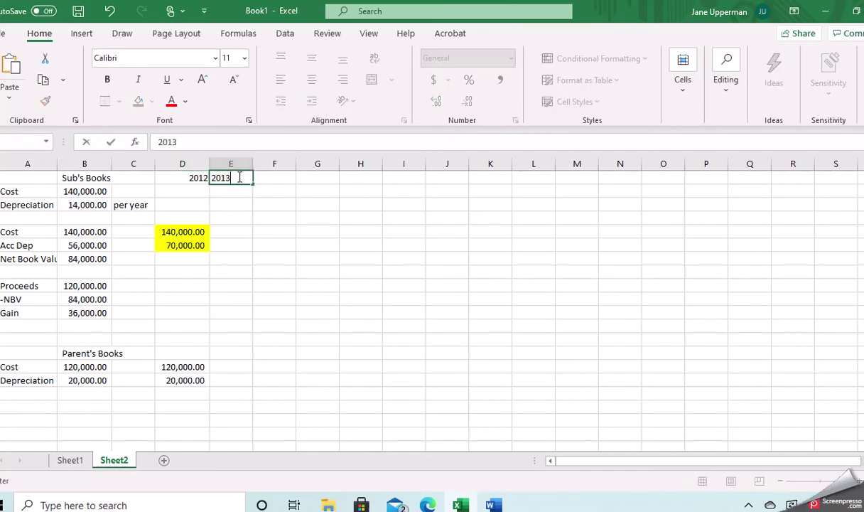
{"action": "key", "text": "Return"}
{"action": "key", "text": "Down"}
{"action": "key", "text": "Down"}
{"action": "key", "text": "Down"}
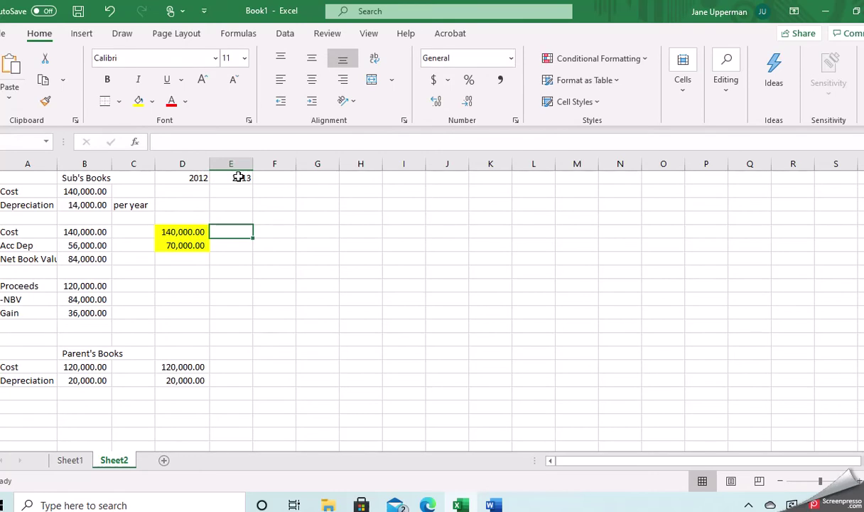
{"action": "type", "text": "140"}
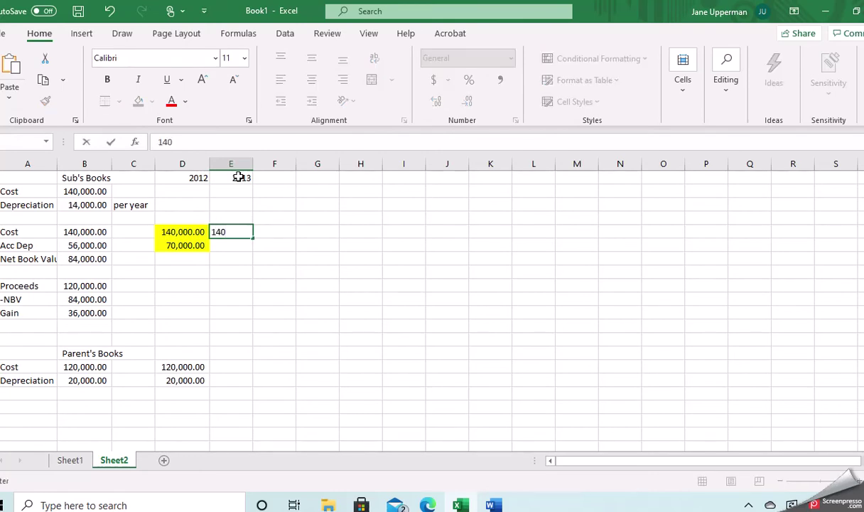
{"action": "type", "text": "000"}
- Enter the sub's 2013 cost 140000 and accumulated depreciation 84000
{"action": "key", "text": "Return"}
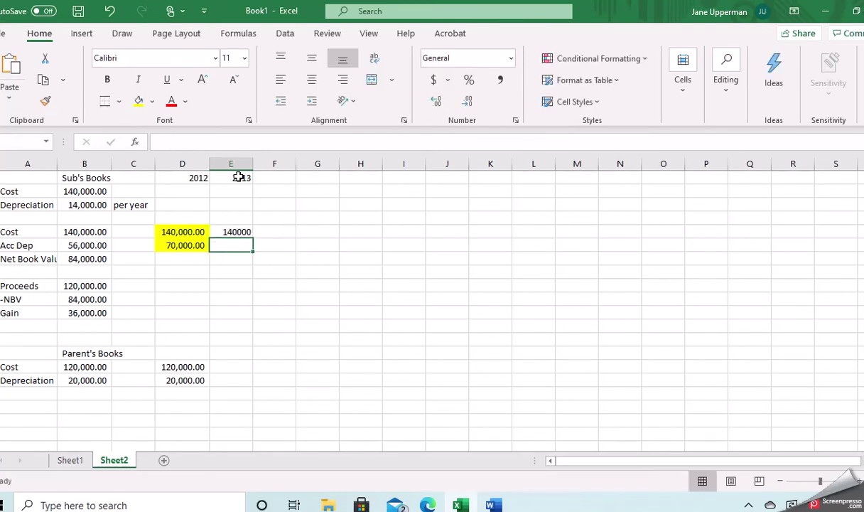
{"action": "type", "text": "84000"}
{"action": "key", "text": "Return"}
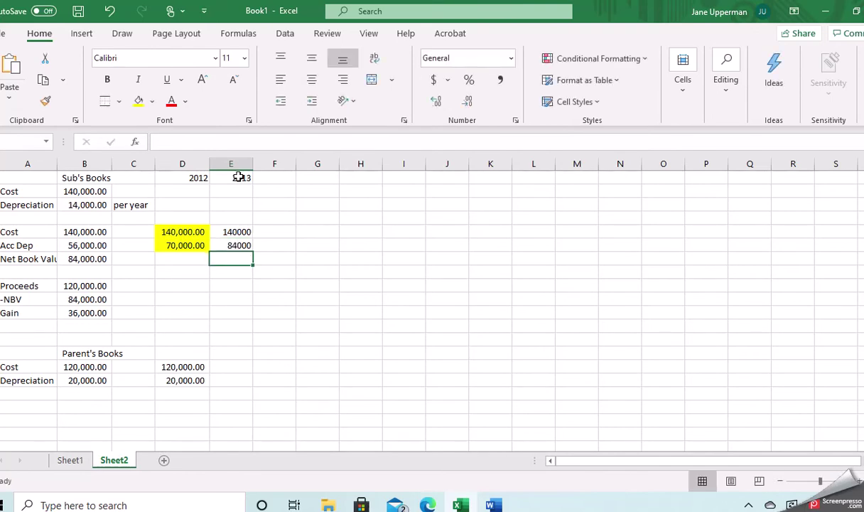
- Enter the parent's 2013 cost 120000 and depreciation 40000
{"action": "key", "text": "Down"}
{"action": "key", "text": "Down"}
{"action": "key", "text": "Down"}
{"action": "key", "text": "Down"}
{"action": "key", "text": "Down"}
{"action": "key", "text": "Down"}
{"action": "key", "text": "Down"}
{"action": "key", "text": "Down"}
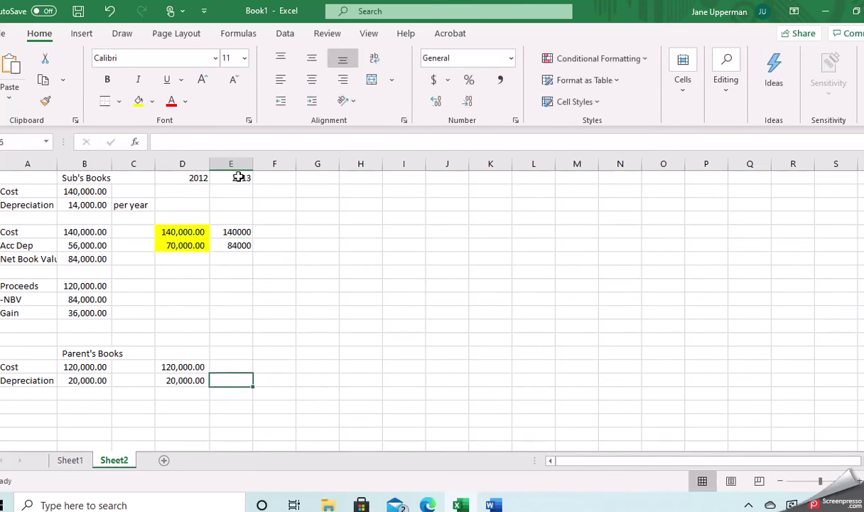
{"action": "key", "text": "Up"}
{"action": "type", "text": "120"}
{"action": "key", "text": "Return"}
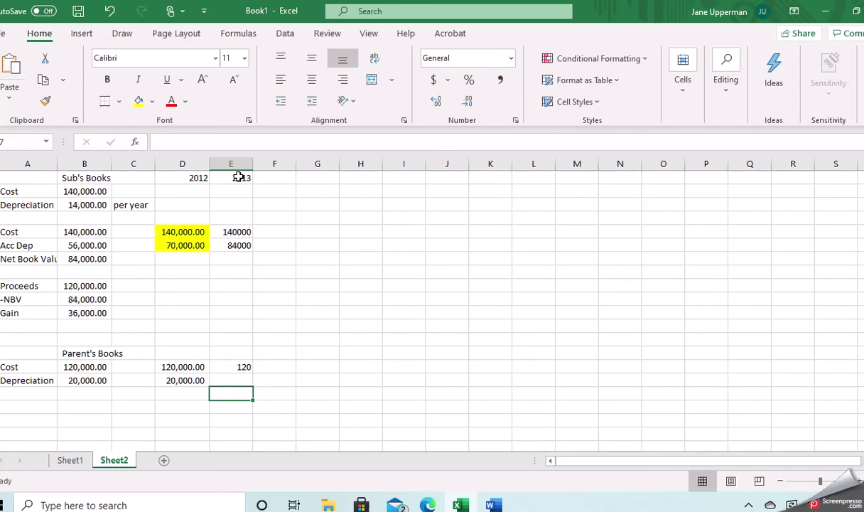
{"action": "key", "text": "Up"}
{"action": "key", "text": "F2"}
{"action": "key", "text": "Return"}
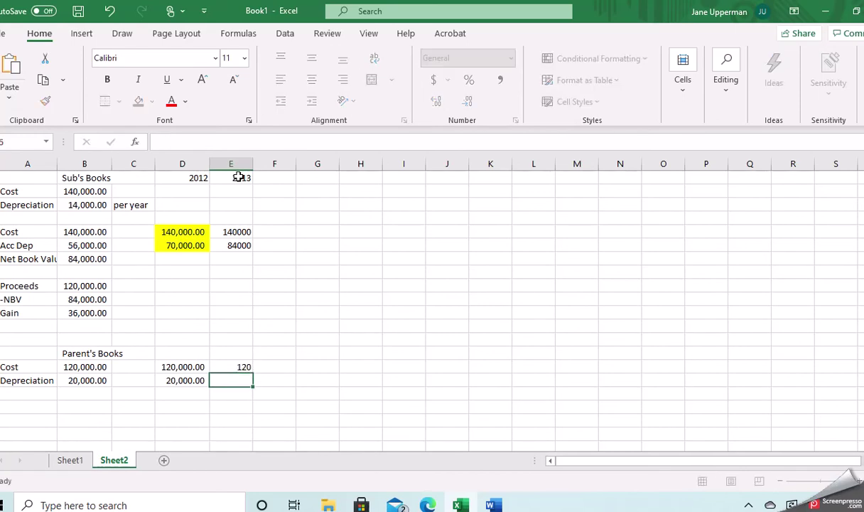
{"action": "key", "text": "Up"}
{"action": "key", "text": "F2"}
{"action": "type", "text": "000"}
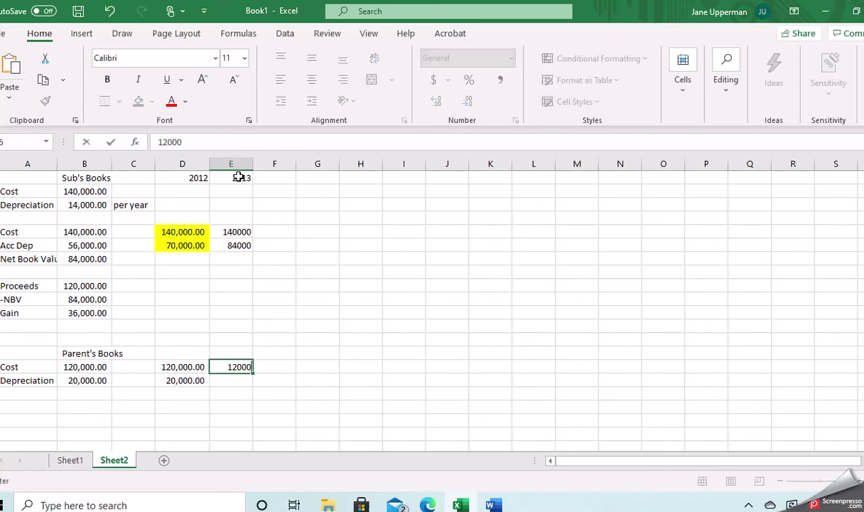
{"action": "key", "text": "Return"}
{"action": "type", "text": "40000"}
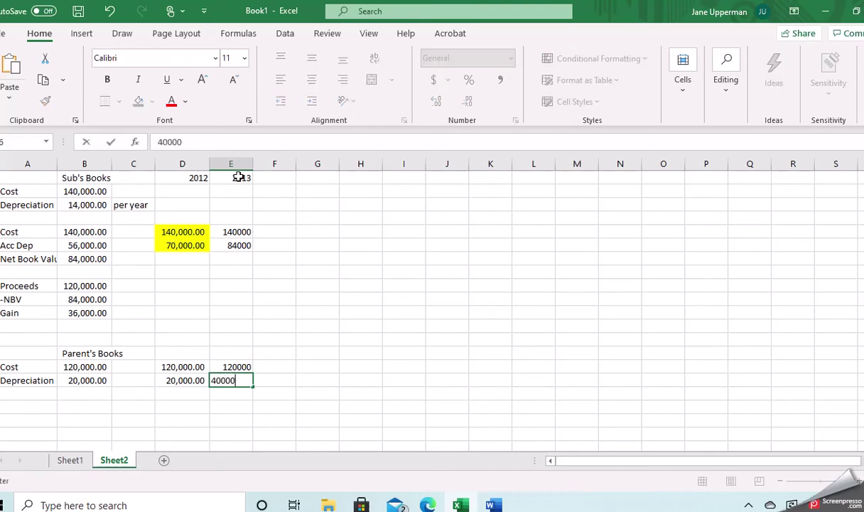
{"action": "key", "text": "Return"}
- Apply Comma Style to the 2013 column figures
{"action": "left_click_drag", "start_coordinate": [231, 232], "coordinate": [245, 380]}
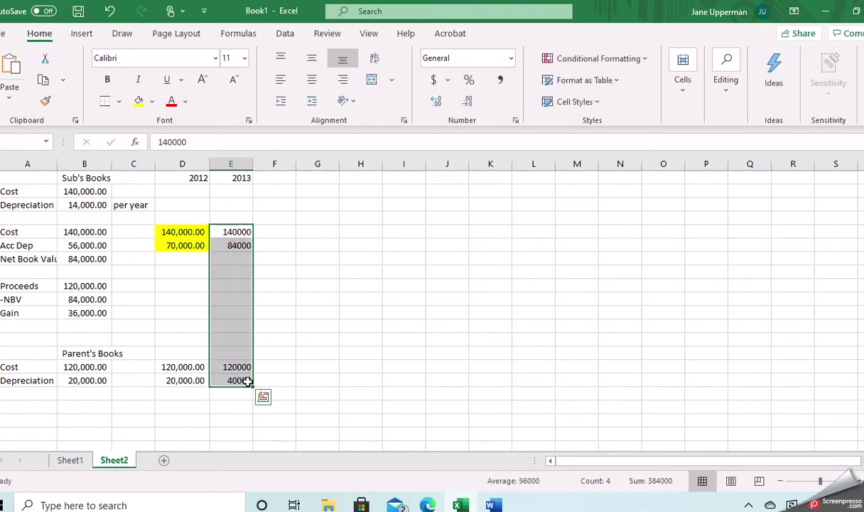
{"action": "left_click", "coordinate": [500, 80]}
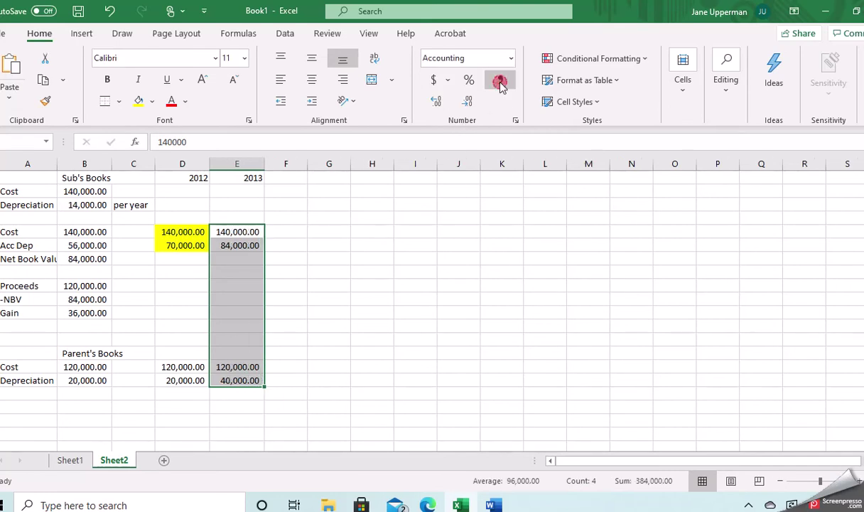
{"action": "left_click", "coordinate": [226, 258]}
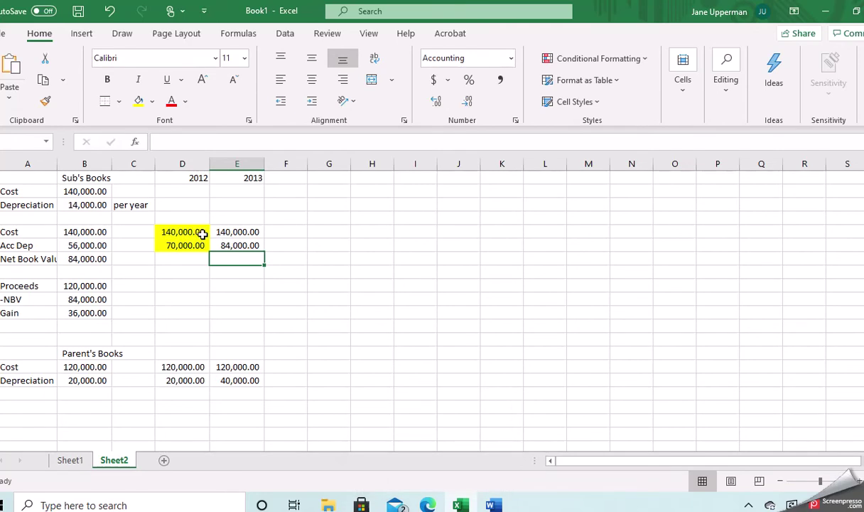
- Fill the parent's 2012 cost 120,000.00 and depreciation 20,000.00 yellow, then compare with the Word solution
{"action": "left_click_drag", "start_coordinate": [188, 367], "coordinate": [188, 380]}
{"action": "left_click", "coordinate": [138, 103]}
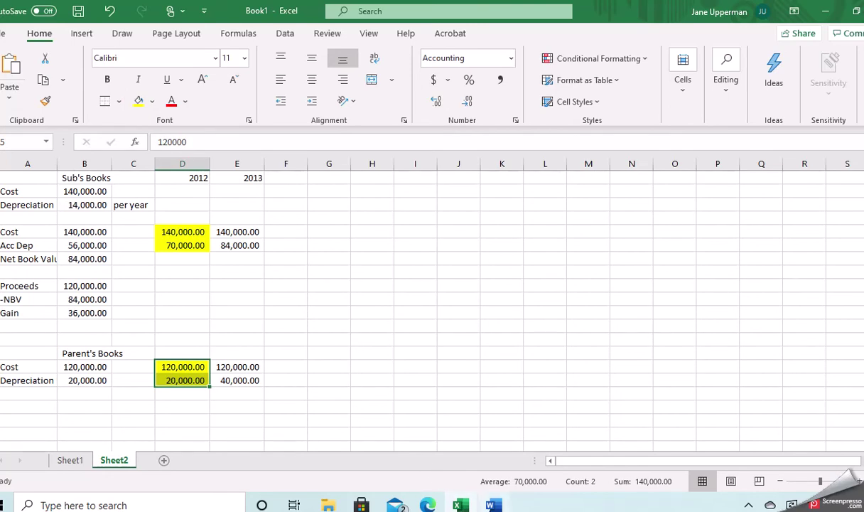
{"action": "left_click", "coordinate": [490, 505]}
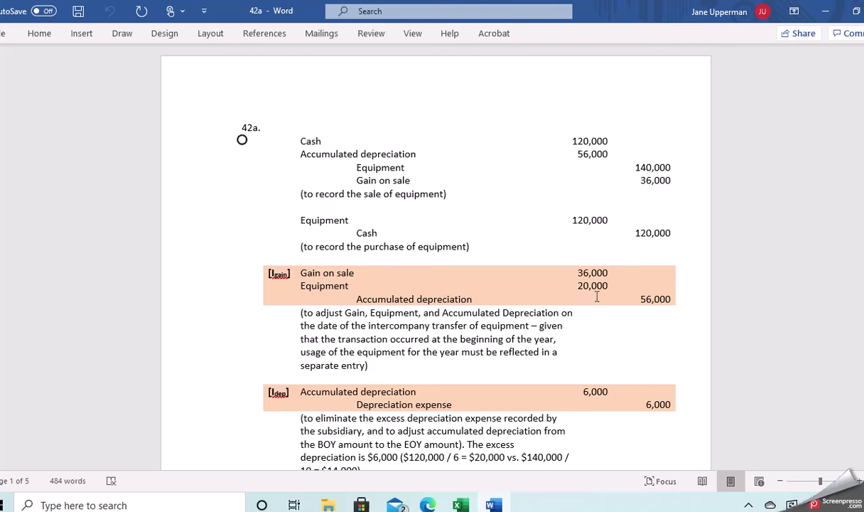
{"action": "left_click", "coordinate": [460, 504]}
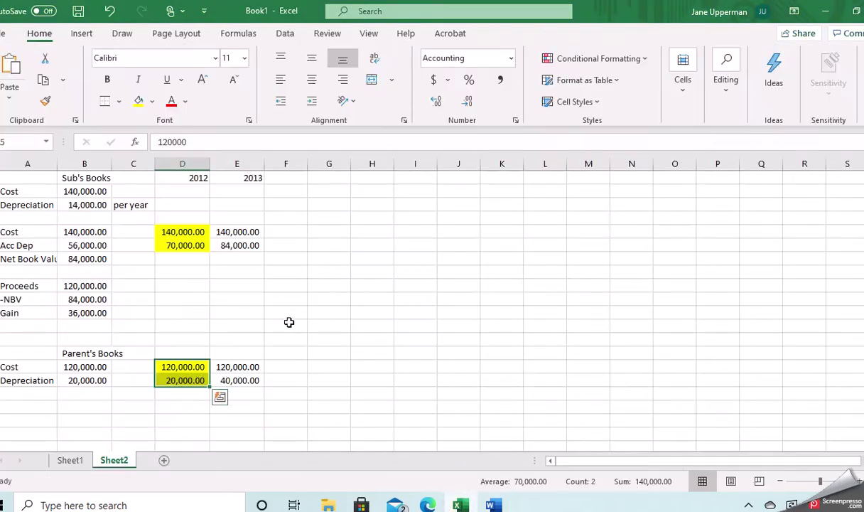
{"action": "left_click", "coordinate": [194, 229]}
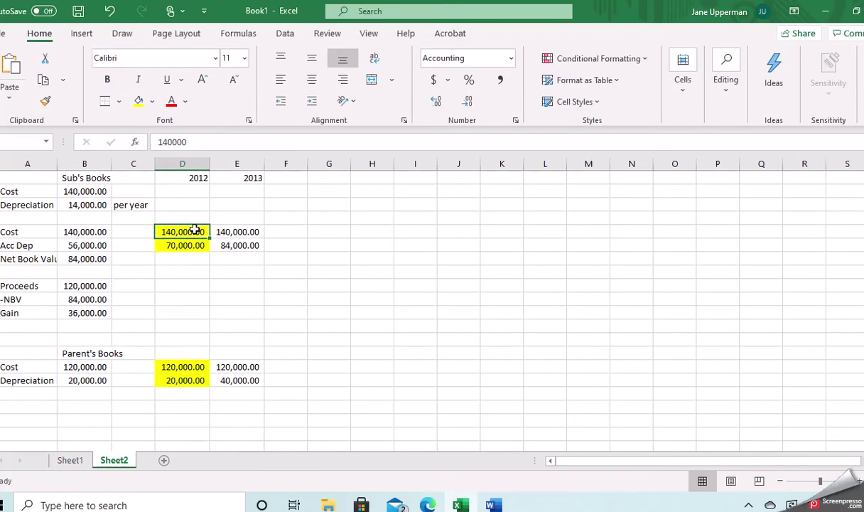
{"action": "left_click", "coordinate": [193, 367]}
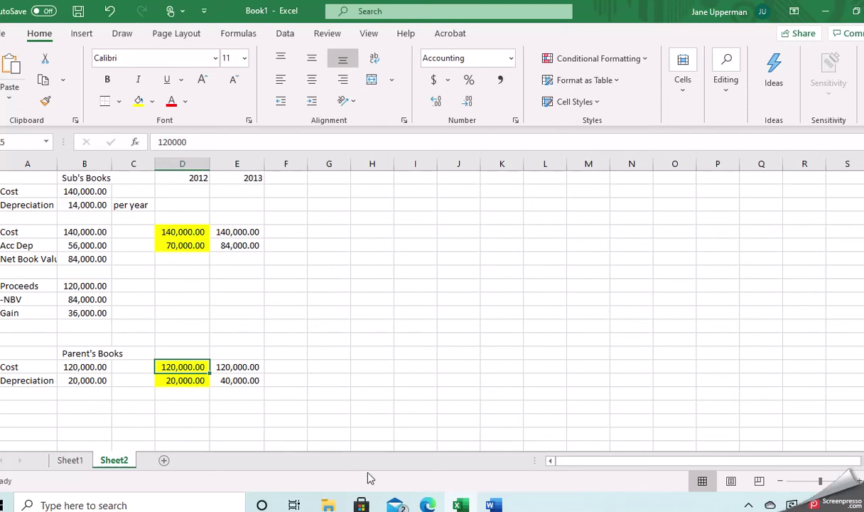
{"action": "left_click", "coordinate": [493, 504]}
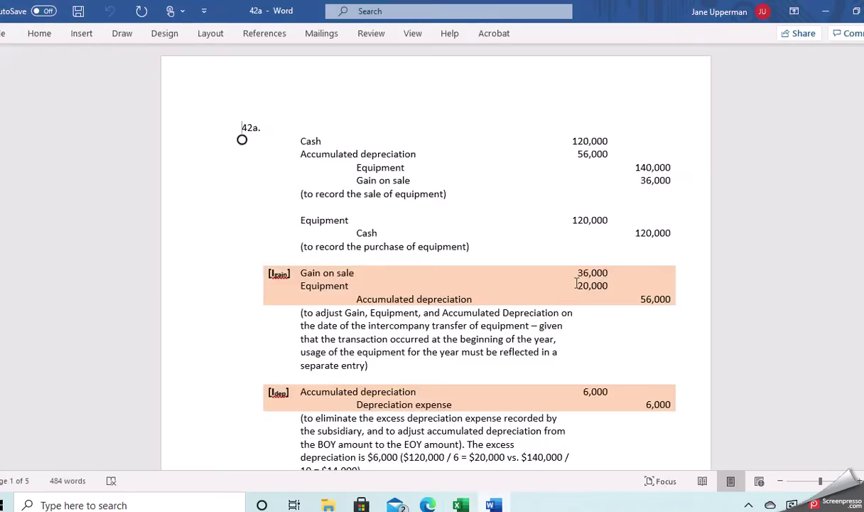
{"action": "left_click", "coordinate": [461, 504]}
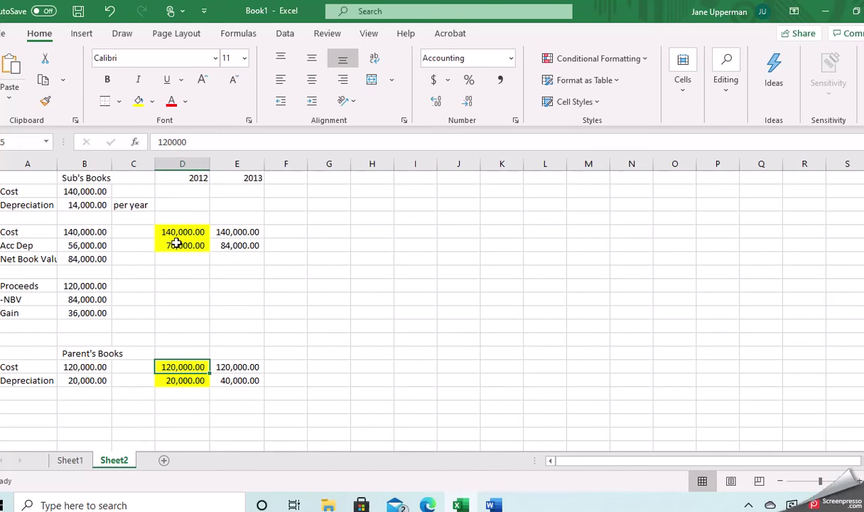
{"action": "left_click", "coordinate": [495, 505]}
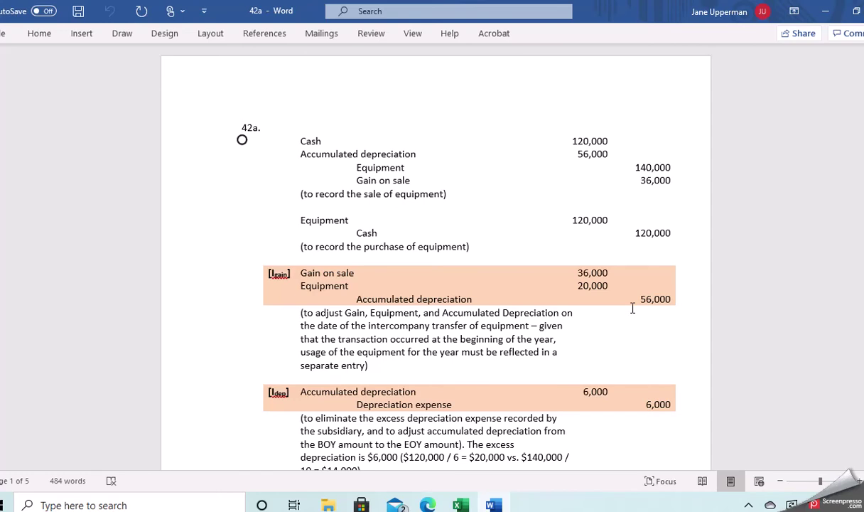
{"action": "scroll", "coordinate": [632, 308], "scroll_direction": "down", "scroll_amount": 8}
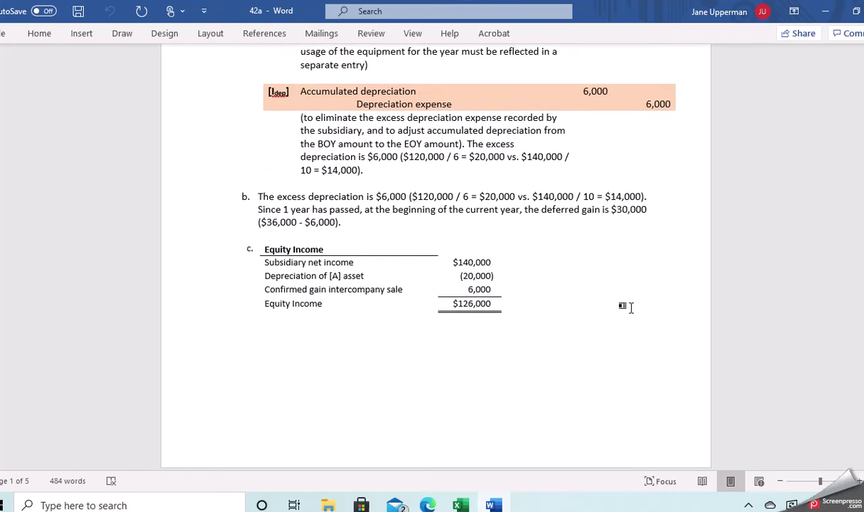
{"action": "scroll", "coordinate": [631, 307], "scroll_direction": "up", "scroll_amount": 5}
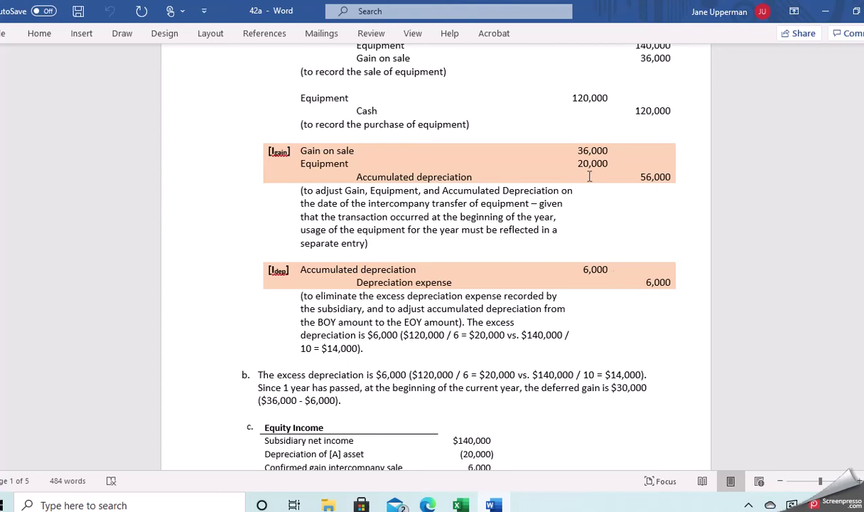
{"action": "left_click", "coordinate": [461, 505]}
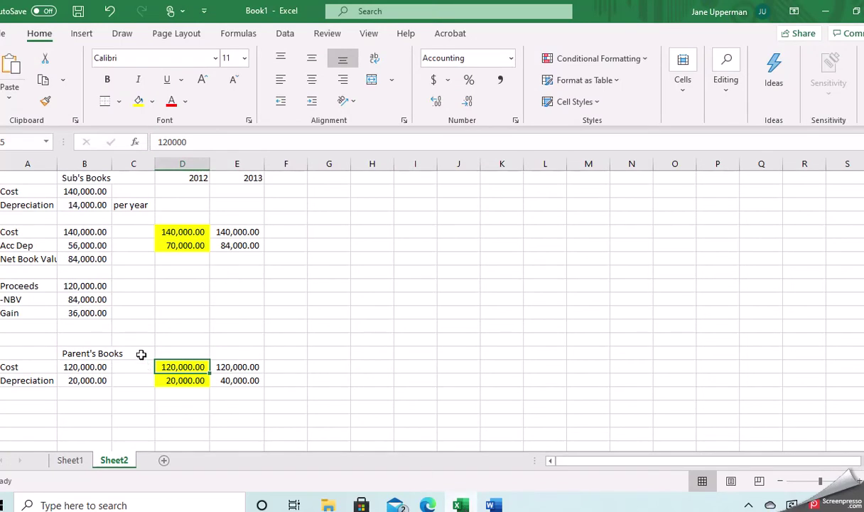
- Inspect the 140,000 and 120,000 costs, 36,000 gain and 56,000 accumulated depreciation, then return to Word
{"action": "left_click", "coordinate": [125, 286]}
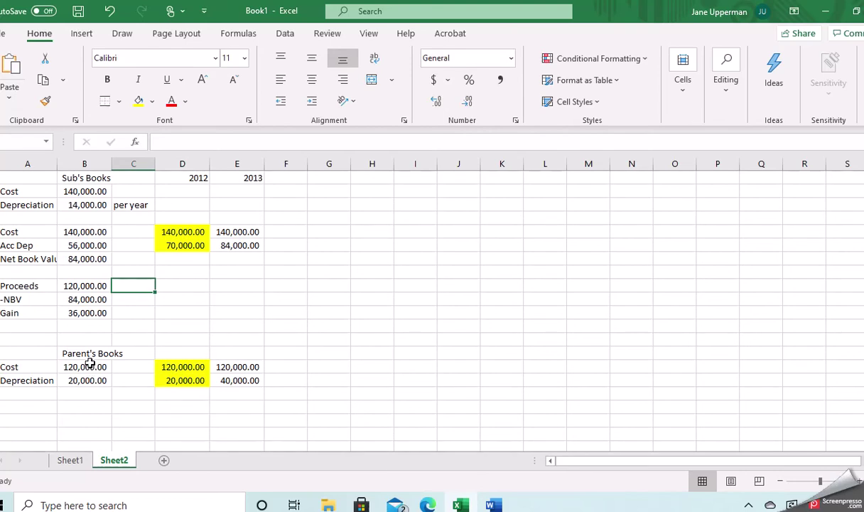
{"action": "left_click", "coordinate": [85, 231]}
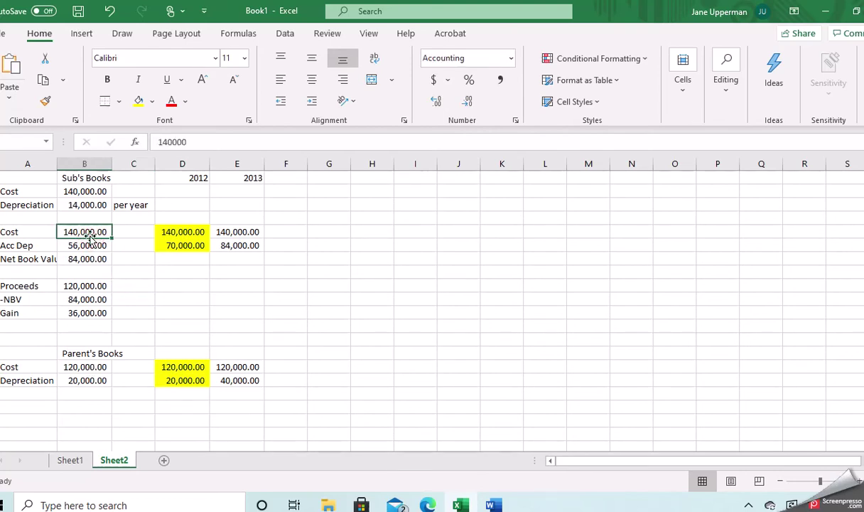
{"action": "left_click", "coordinate": [84, 365]}
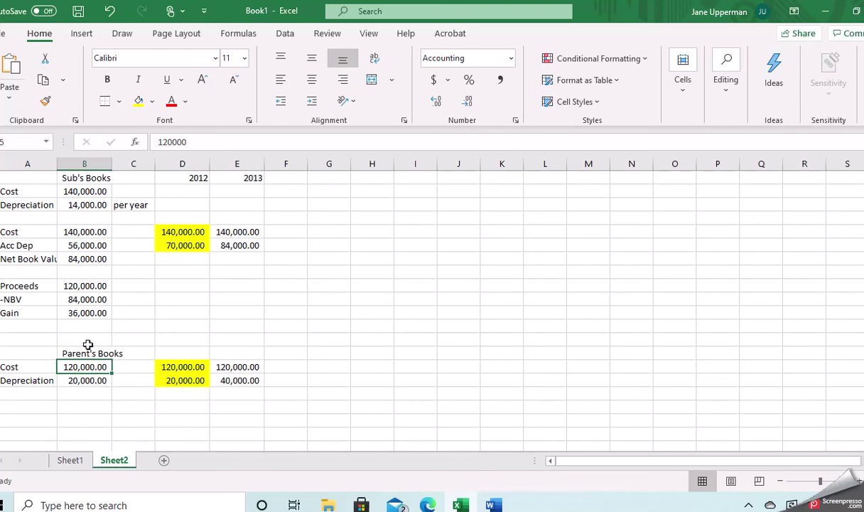
{"action": "left_click", "coordinate": [89, 313]}
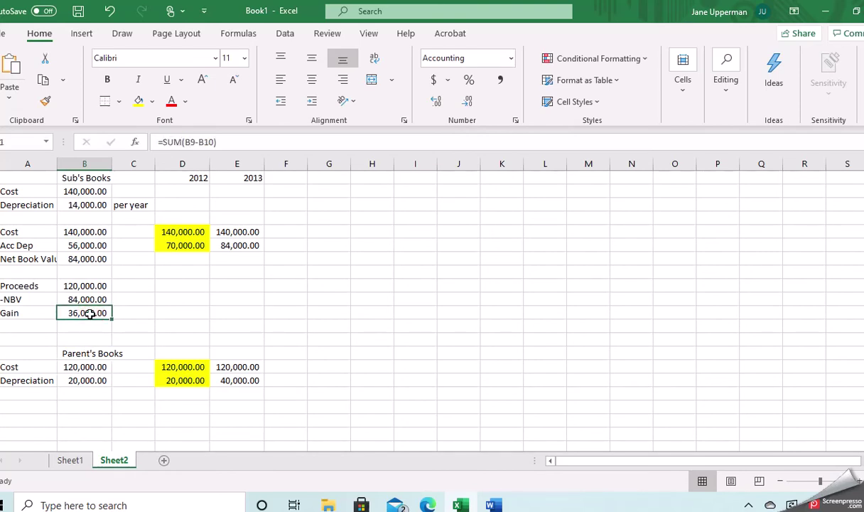
{"action": "left_click", "coordinate": [91, 245]}
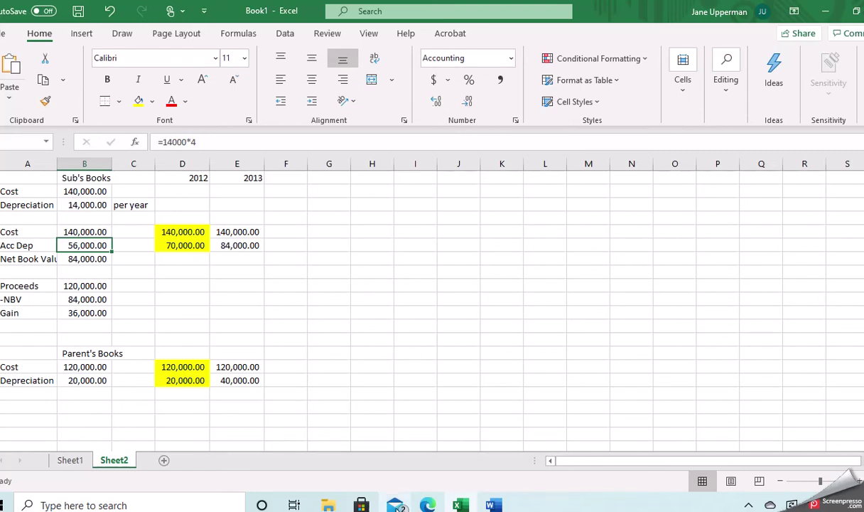
{"action": "left_click", "coordinate": [497, 505]}
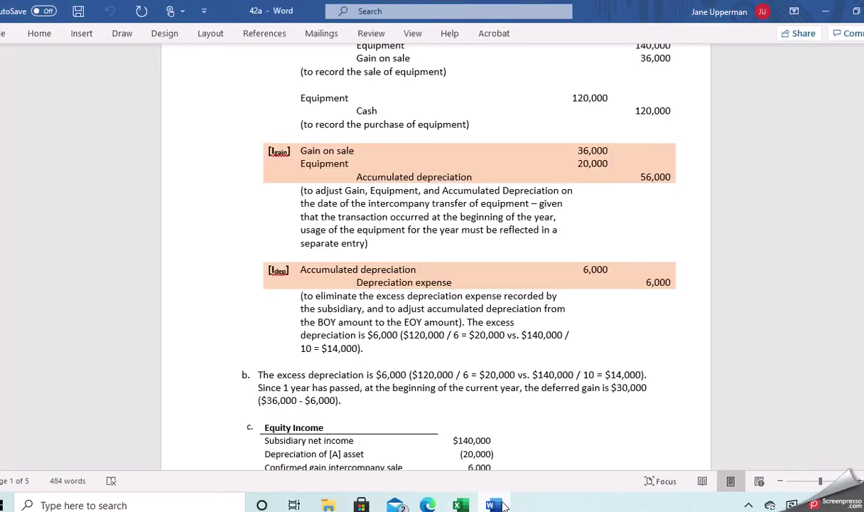
- Scroll Word to the part e consolidation entries, then switch to the Blackboard browser window
{"action": "key", "text": "Page_Down"}
{"action": "key", "text": "Page_Down"}
{"action": "key", "text": "Page_Down"}
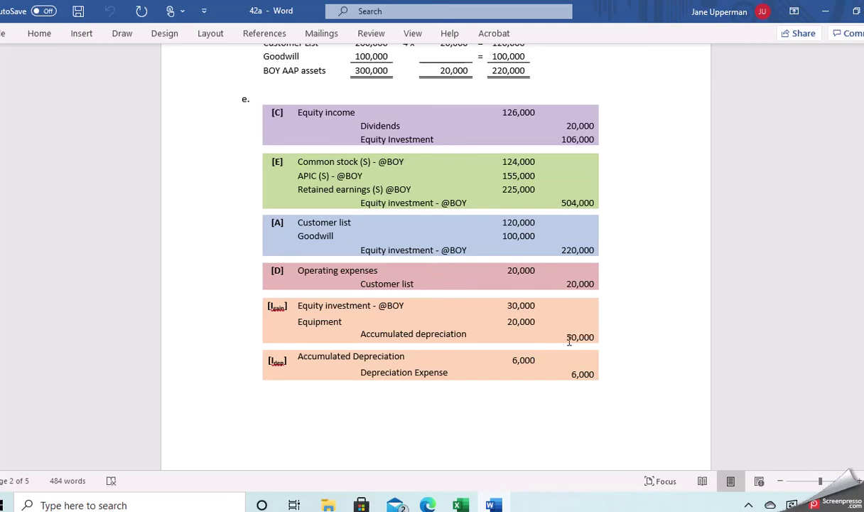
{"action": "left_click", "coordinate": [461, 504]}
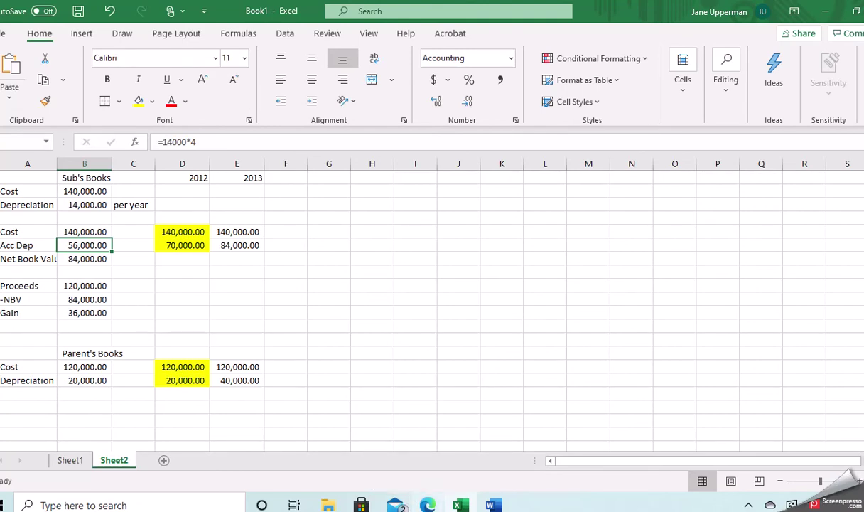
{"action": "left_click", "coordinate": [429, 505]}
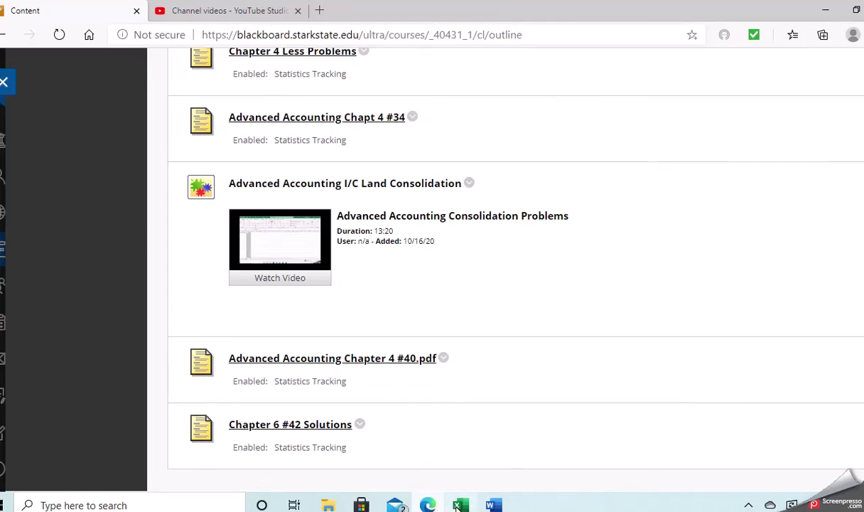
- Switch away from Blackboard's course content page listing Chapter 6 #42 Solutions
{"action": "left_click", "coordinate": [459, 504]}
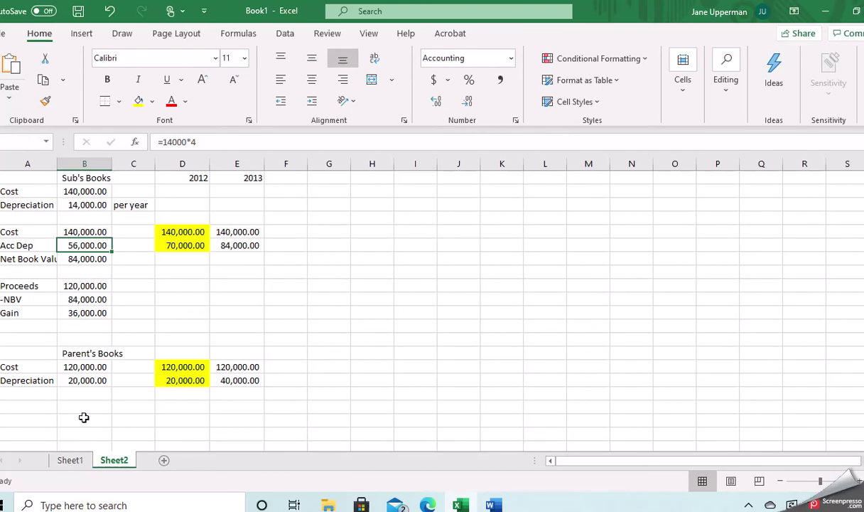
- Add a 'Difference in Depreciation' label below the parent's depreciation
{"action": "left_click", "coordinate": [27, 407]}
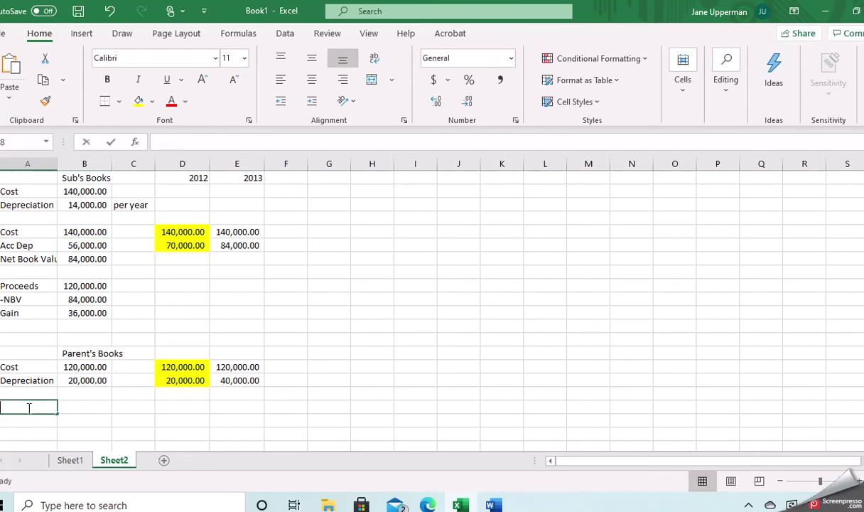
{"action": "type", "text": "Sub"}
{"action": "key", "text": "BackSpace"}
{"action": "key", "text": "BackSpace"}
{"action": "key", "text": "BackSpace"}
{"action": "type", "text": "Differenc"}
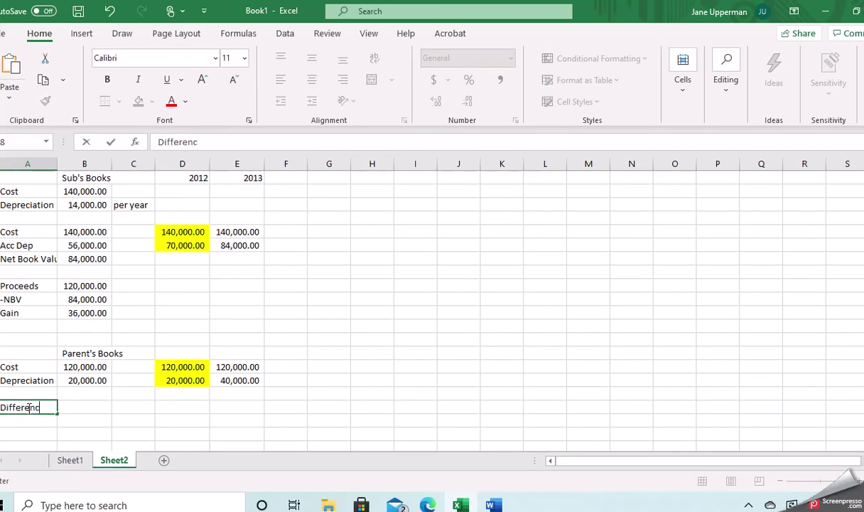
{"action": "type", "text": "e in Depreciation"}
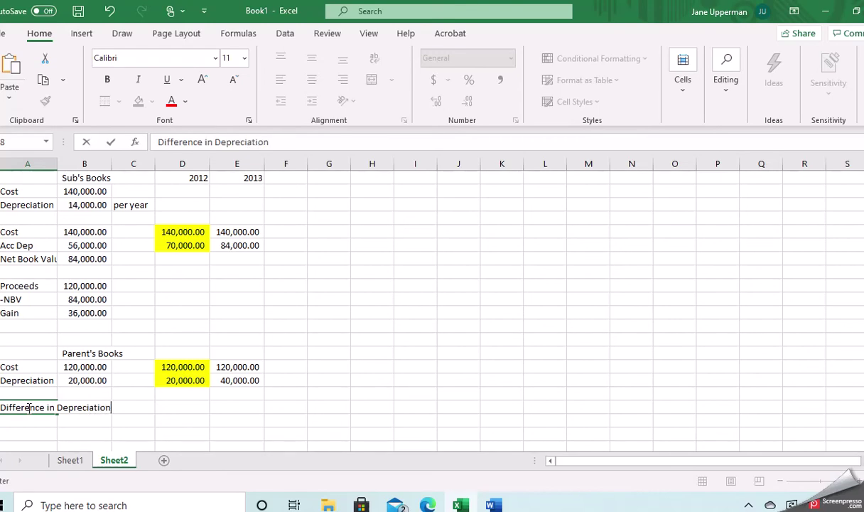
{"action": "key", "text": "Return"}
- Fill the sub's 14,000 yearly depreciation and the parent's 20,000 depreciation yellow
{"action": "key", "text": "Right"}
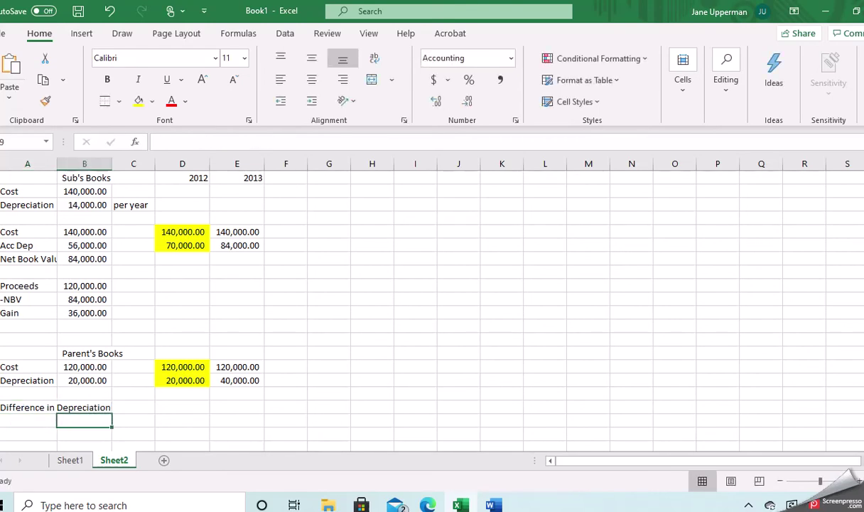
{"action": "left_click", "coordinate": [87, 205]}
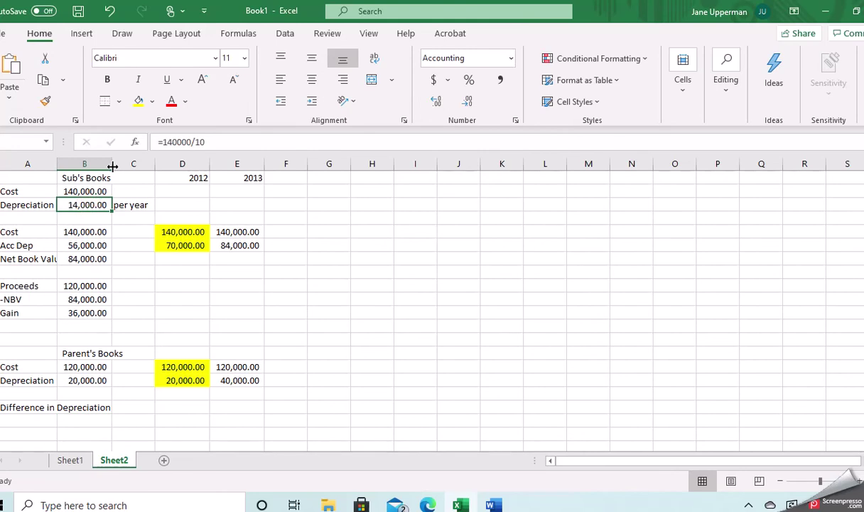
{"action": "left_click", "coordinate": [138, 102]}
{"action": "left_click", "coordinate": [90, 380]}
{"action": "left_click", "coordinate": [139, 102]}
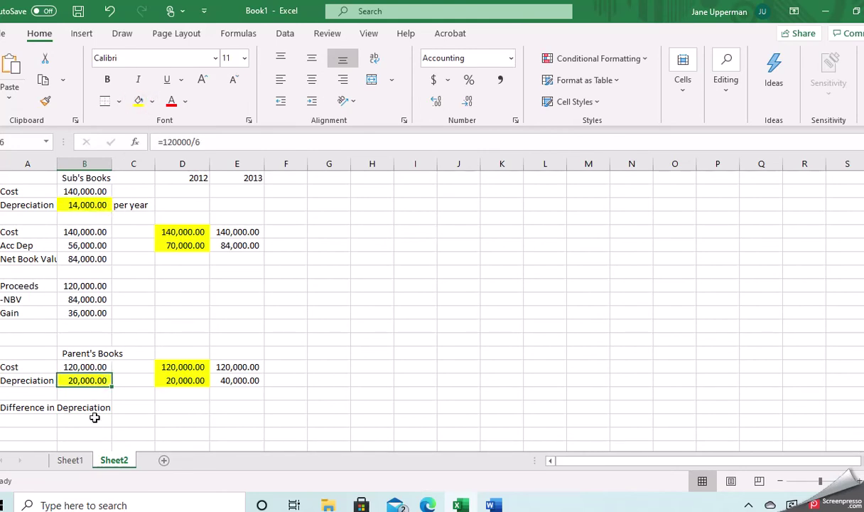
- Enter the 6,000 difference with the note 'Credit Depreciation Expense each year of the service life'
{"action": "left_click", "coordinate": [89, 421]}
{"action": "type", "text": "6000"}
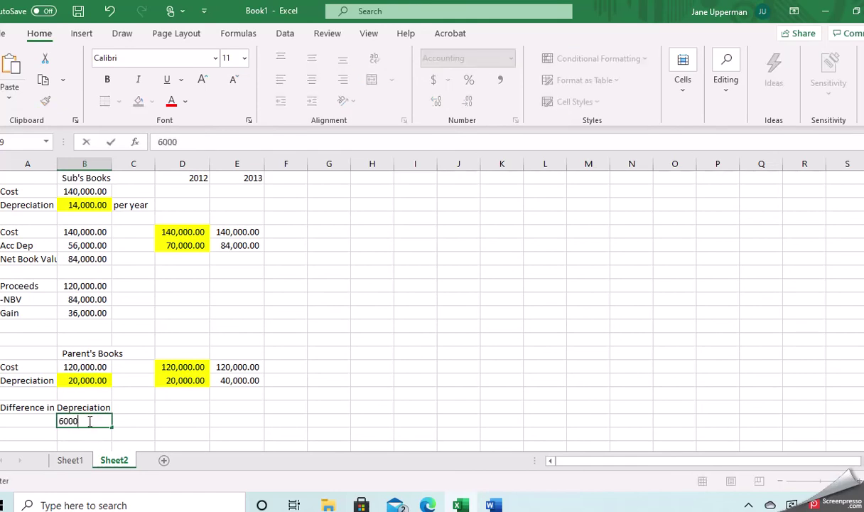
{"action": "key", "text": "Return"}
{"action": "left_click", "coordinate": [88, 421]}
{"action": "key", "text": "Right"}
{"action": "type", "text": "V"}
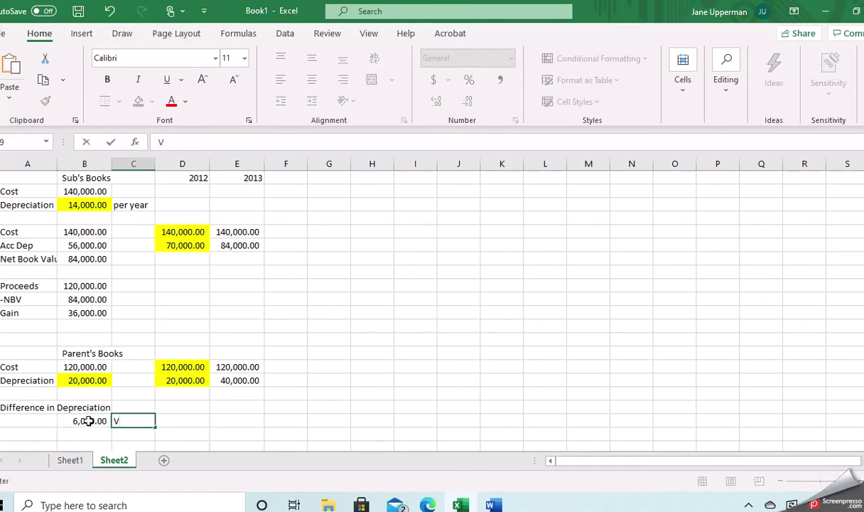
{"action": "key", "text": "BackSpace"}
{"action": "type", "text": "Credit Deprec"}
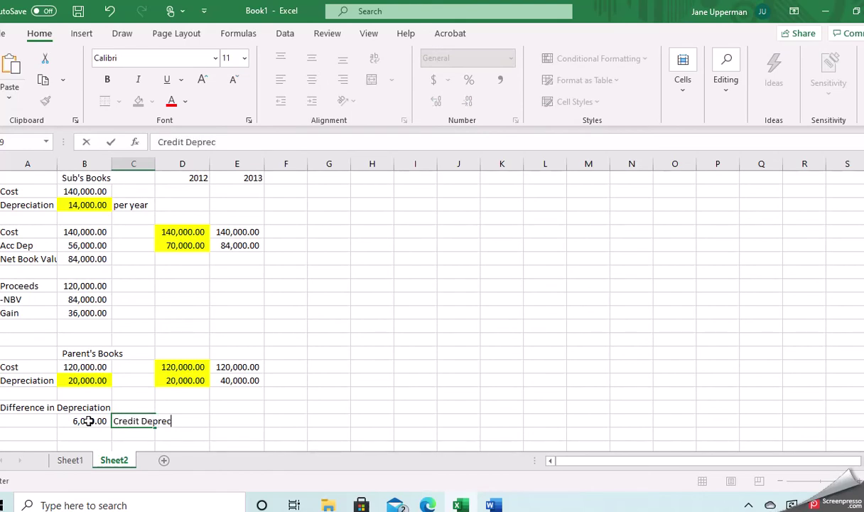
{"action": "type", "text": "iation Expen"}
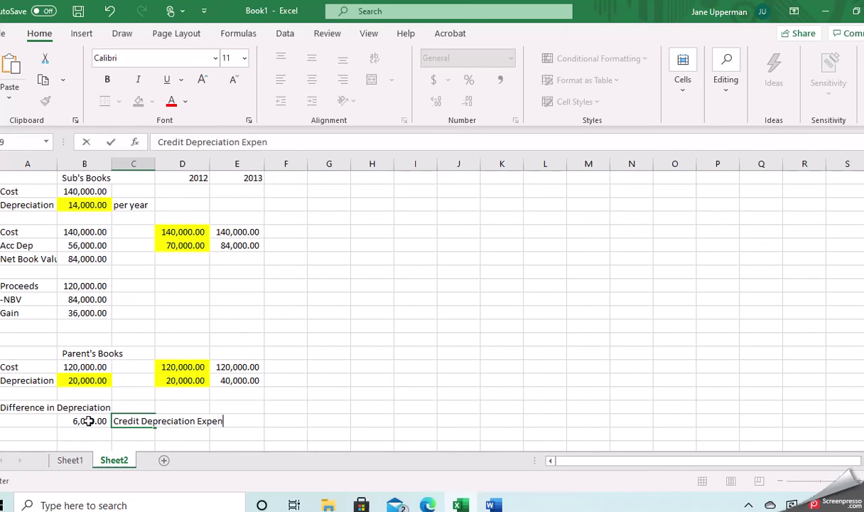
{"action": "type", "text": "se each yar"}
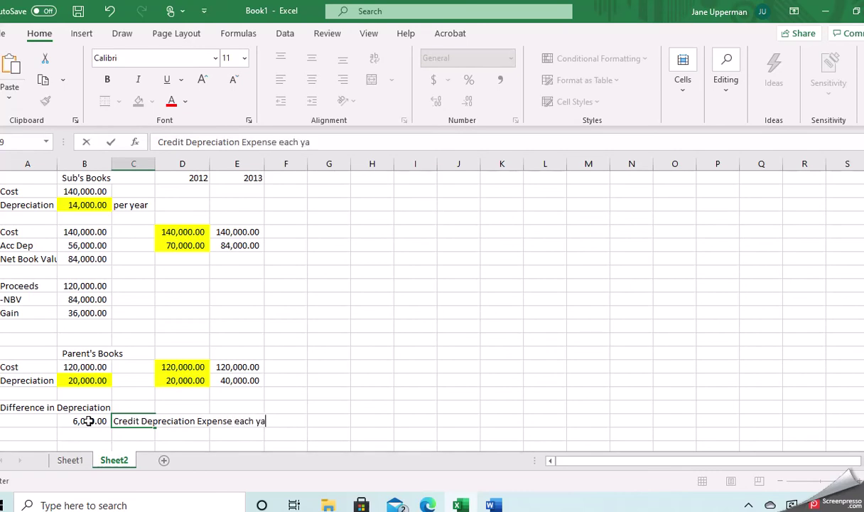
{"action": "key", "text": "BackSpace"}
{"action": "key", "text": "BackSpace"}
{"action": "type", "text": "ear of the service "}
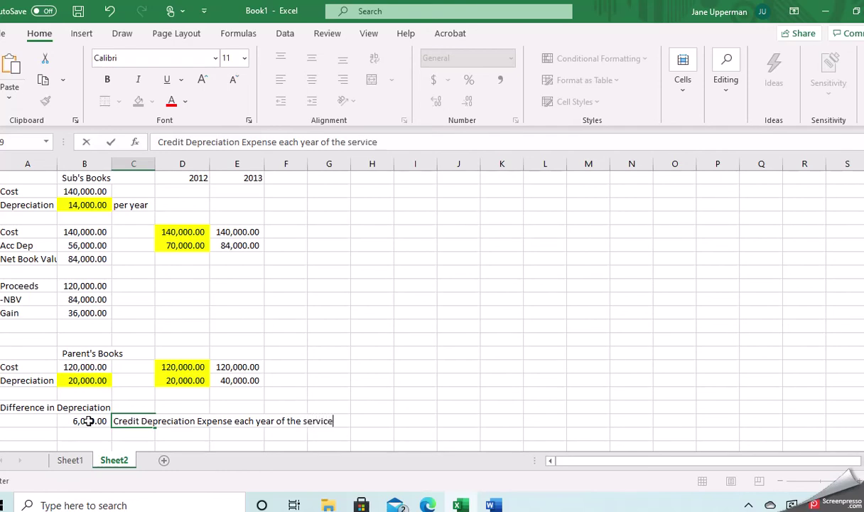
{"action": "type", "text": "life"}
{"action": "key", "text": "Down"}
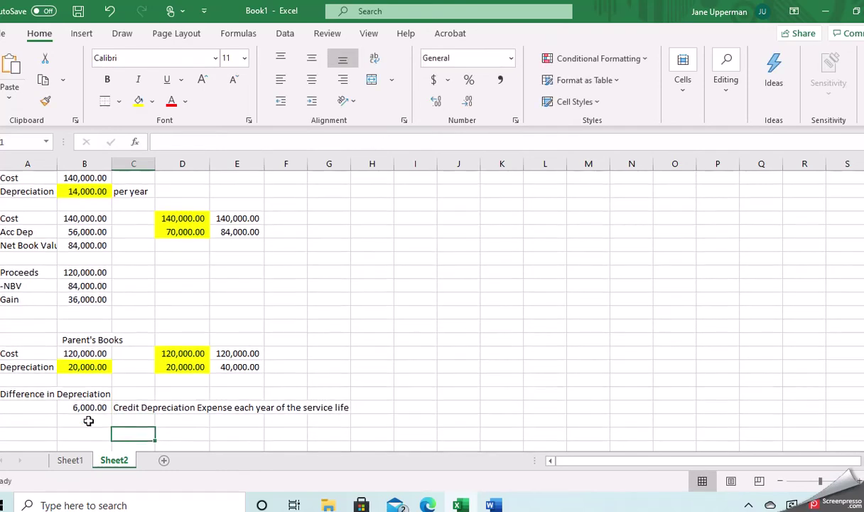
{"action": "key", "text": "Left"}
{"action": "key", "text": "Left"}
{"action": "type", "text": "Gain"}
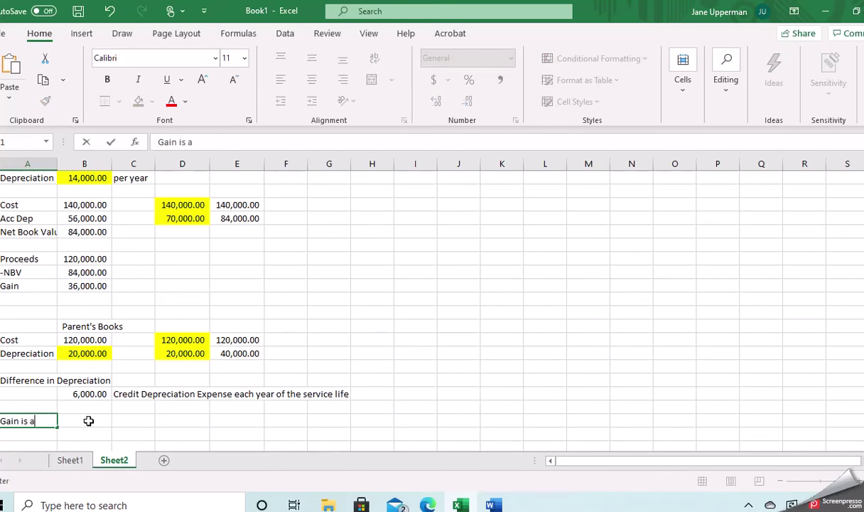
{"action": "type", "text": " is amortize out through that depreciation a"}
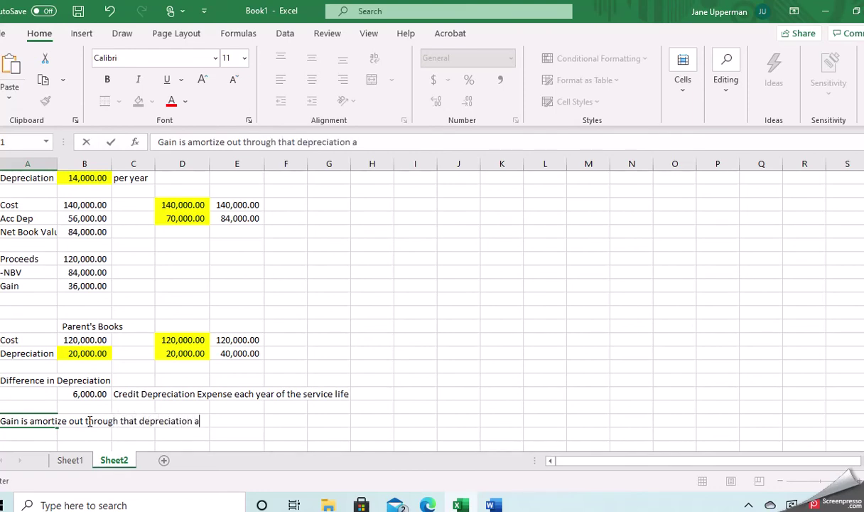
- Finish the 'Gain is amortize out…' note and list Jan-12 with 36,000.00
{"action": "type", "text": "stment"}
{"action": "key", "text": "Return"}
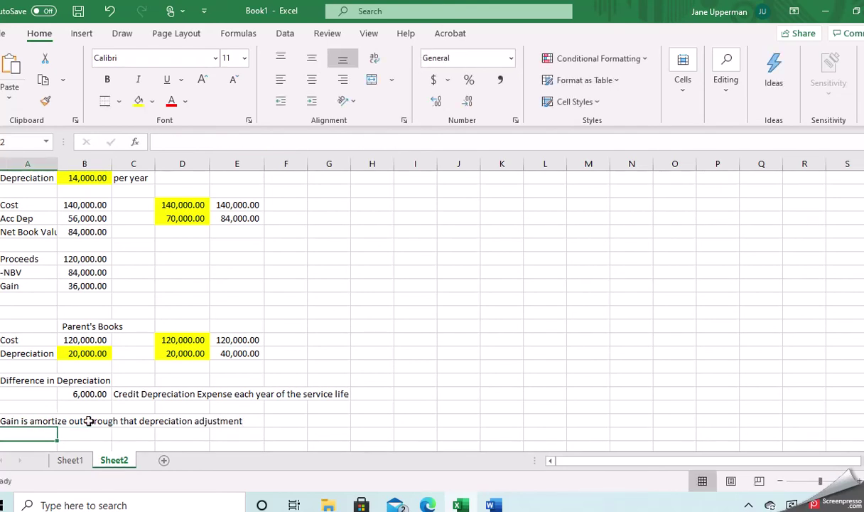
{"action": "type", "text": "2012"}
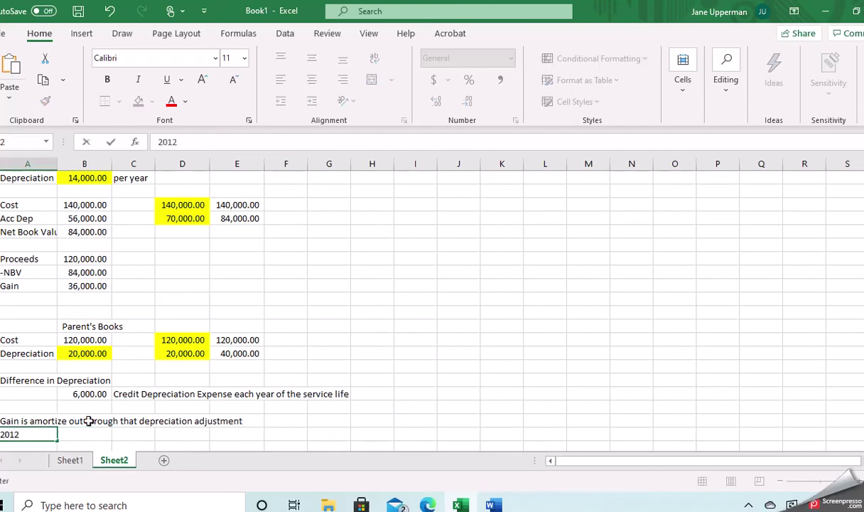
{"action": "key", "text": "Tab"}
{"action": "type", "text": "36,000"}
{"action": "key", "text": "Return"}
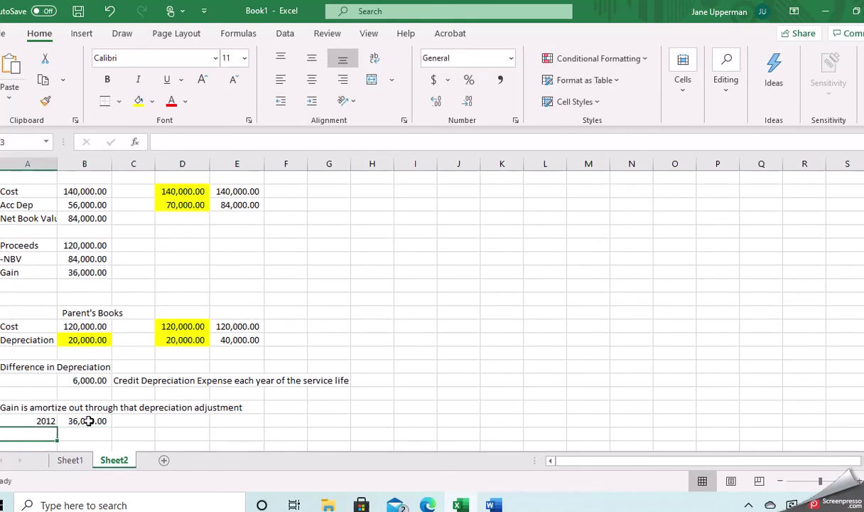
{"action": "type", "text": "2"}
{"action": "key", "text": "Up"}
{"action": "type", "text": "1/202"}
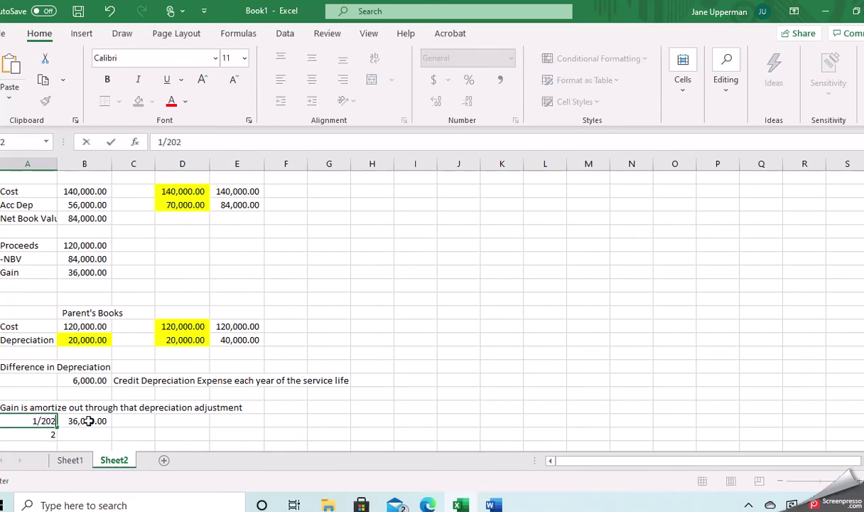
{"action": "key", "text": "BackSpace"}
{"action": "type", "text": "12"}
{"action": "key", "text": "Return"}
- Add Dec-12 with a (6,000.00) gain amortization
{"action": "type", "text": "12/2012"}
{"action": "key", "text": "Tab"}
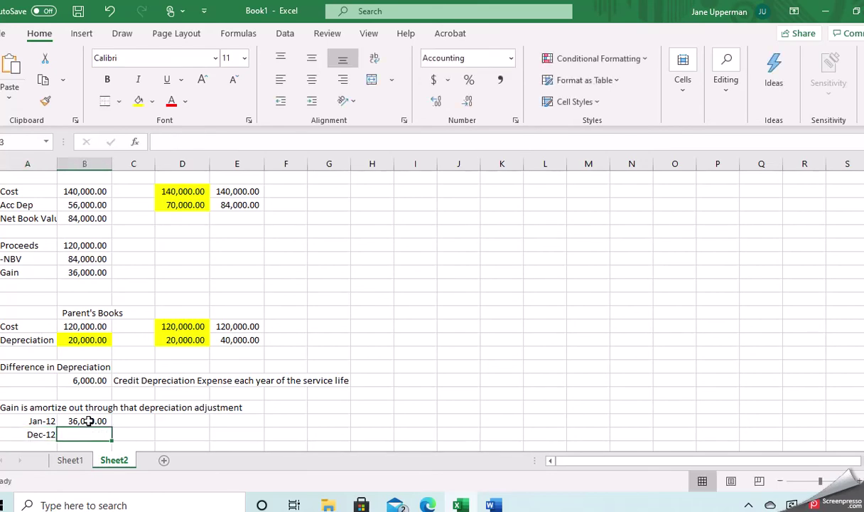
{"action": "type", "text": "-6000"}
{"action": "key", "text": "Return"}
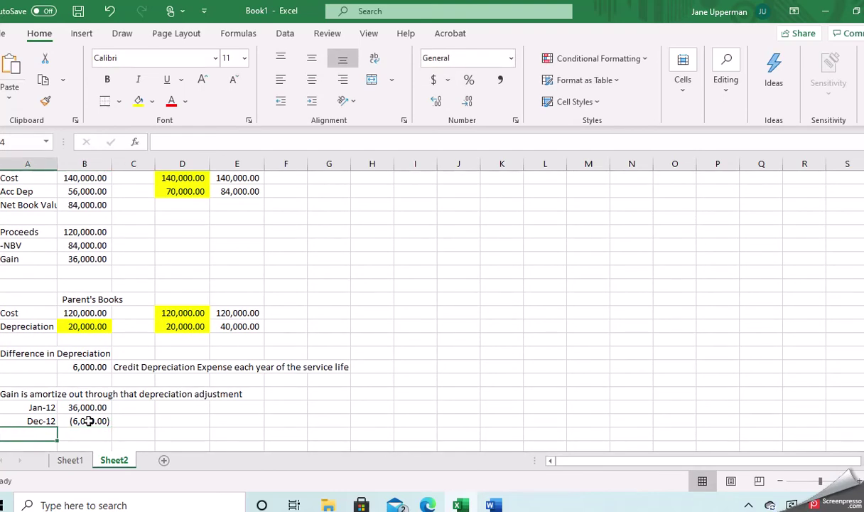
{"action": "left_click", "coordinate": [88, 421]}
{"action": "key", "text": "Right"}
{"action": "key", "text": "Right"}
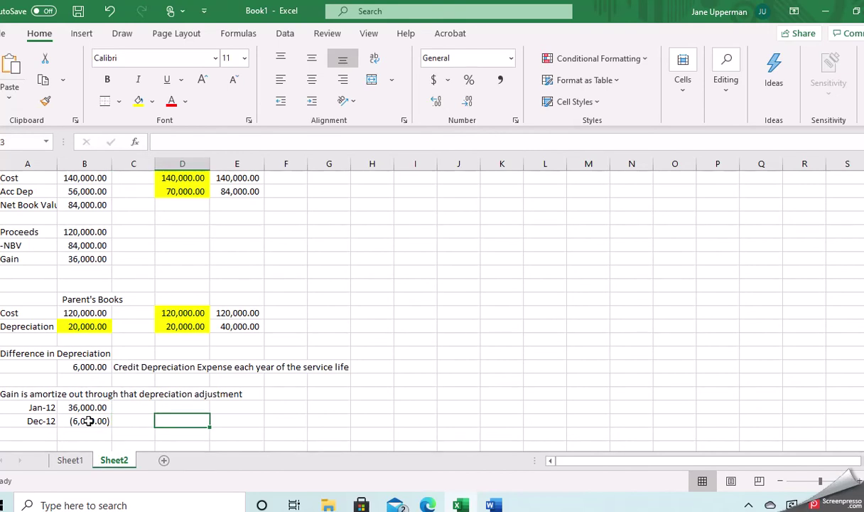
{"action": "key", "text": "Up"}
{"action": "key", "text": "Up"}
{"action": "key", "text": "Up"}
{"action": "key", "text": "Up"}
{"action": "key", "text": "Up"}
{"action": "key", "text": "Up"}
{"action": "key", "text": "Up"}
{"action": "key", "text": "Up"}
{"action": "key", "text": "Up"}
{"action": "key", "text": "Up"}
{"action": "key", "text": "Up"}
{"action": "key", "text": "Up"}
{"action": "key", "text": "Up"}
{"action": "key", "text": "Up"}
{"action": "key", "text": "Up"}
{"action": "key", "text": "Up"}
{"action": "key", "text": "Up"}
{"action": "key", "text": "Up"}
{"action": "key", "text": "Up"}
{"action": "key", "text": "Up"}
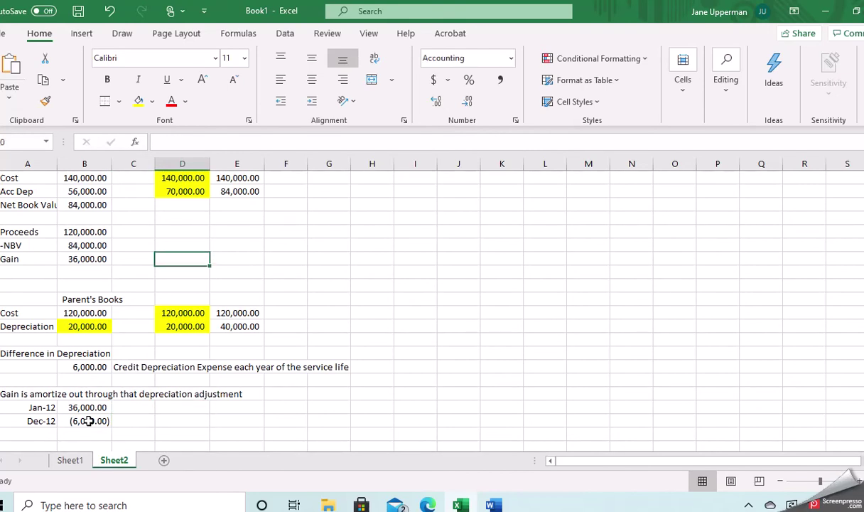
{"action": "key", "text": "Down"}
{"action": "key", "text": "Down"}
{"action": "key", "text": "Down"}
{"action": "key", "text": "Down"}
{"action": "key", "text": "Down"}
{"action": "key", "text": "Down"}
{"action": "key", "text": "Down"}
{"action": "key", "text": "Down"}
{"action": "key", "text": "Down"}
{"action": "key", "text": "Down"}
{"action": "key", "text": "Down"}
{"action": "key", "text": "Down"}
{"action": "key", "text": "Down"}
{"action": "key", "text": "Down"}
{"action": "key", "text": "Down"}
{"action": "key", "text": "Down"}
{"action": "key", "text": "Down"}
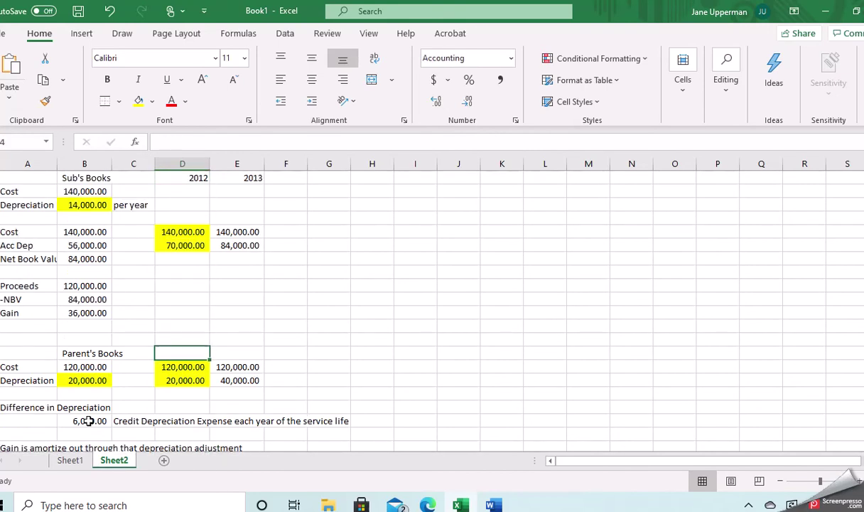
{"action": "key", "text": "Down"}
{"action": "key", "text": "Down"}
{"action": "key", "text": "Down"}
{"action": "key", "text": "Down"}
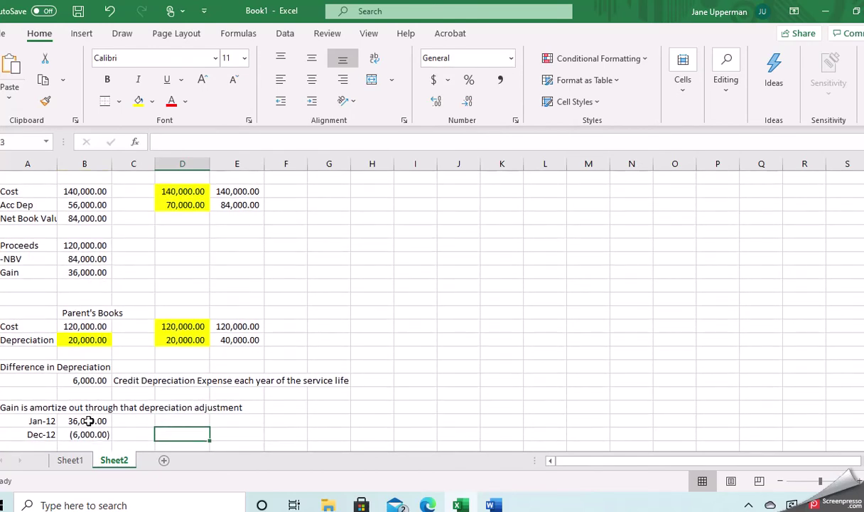
- Sum the Jan-12 and Dec-12 gain amounts for a 30,000.00 remaining balance
{"action": "left_click", "coordinate": [726, 78]}
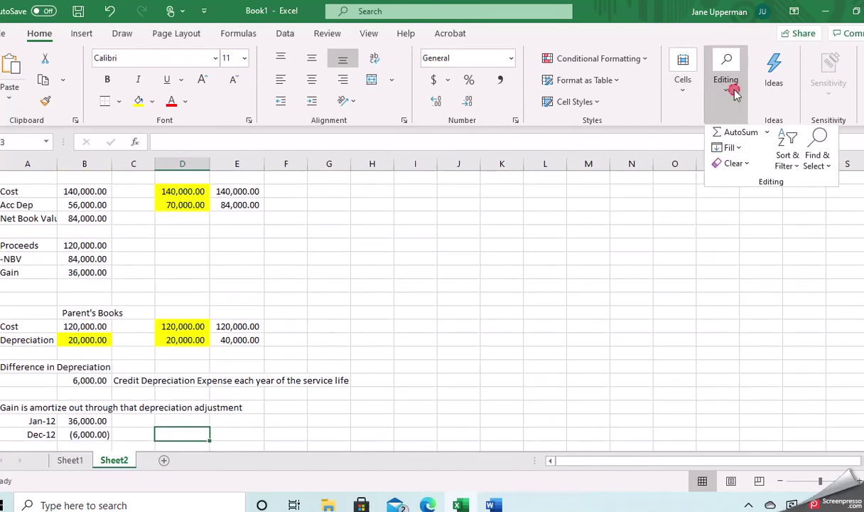
{"action": "left_click", "coordinate": [721, 132]}
{"action": "left_click_drag", "start_coordinate": [85, 421], "coordinate": [85, 434]}
{"action": "key", "text": "Return"}
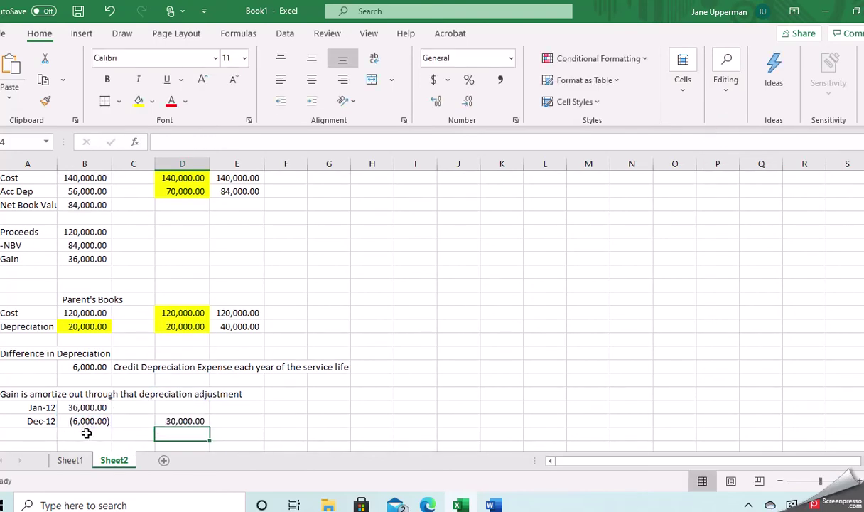
{"action": "scroll", "coordinate": [86, 432], "scroll_direction": "down", "scroll_amount": 1}
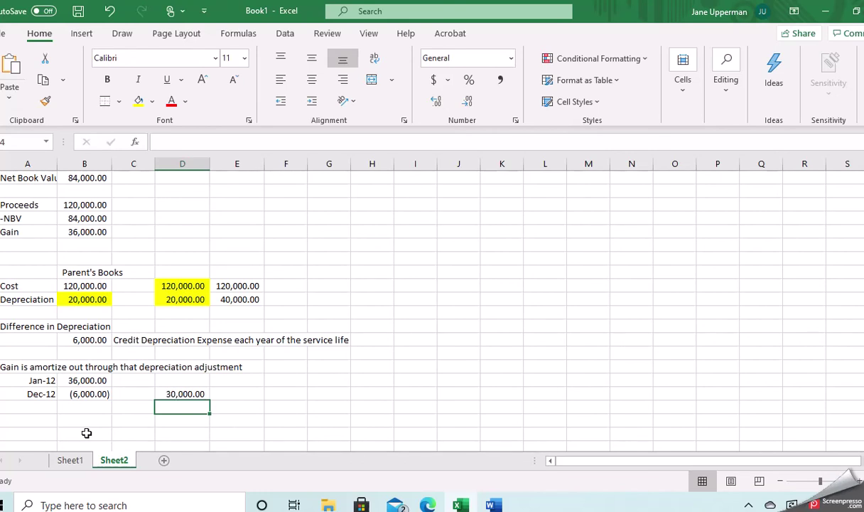
- Add a 12/2013 schedule row with a (6,000.00) amortization amount
{"action": "key", "text": "Left"}
{"action": "key", "text": "Left"}
{"action": "key", "text": "Left"}
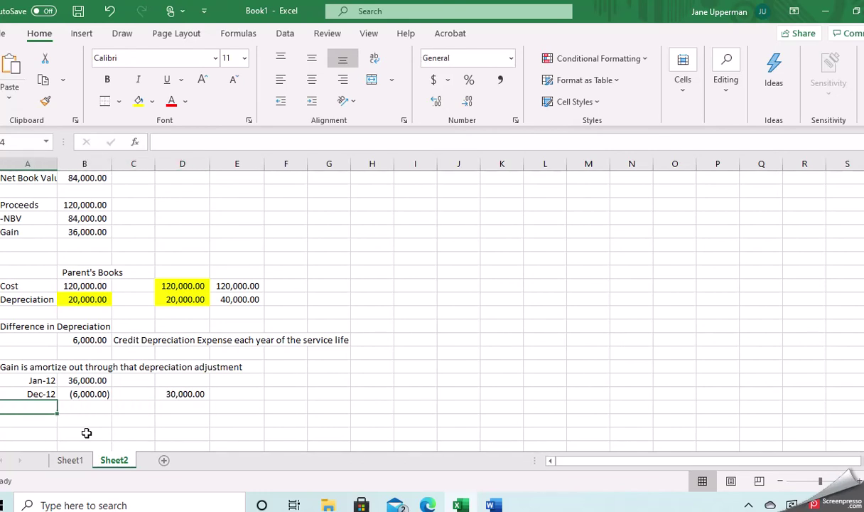
{"action": "type", "text": "12/20"}
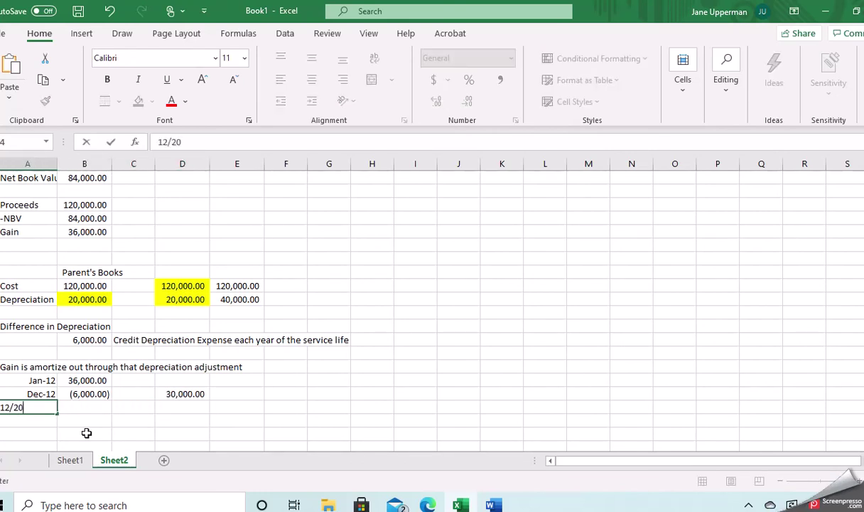
{"action": "type", "text": "13"}
{"action": "key", "text": "Tab"}
{"action": "type", "text": "-6000"}
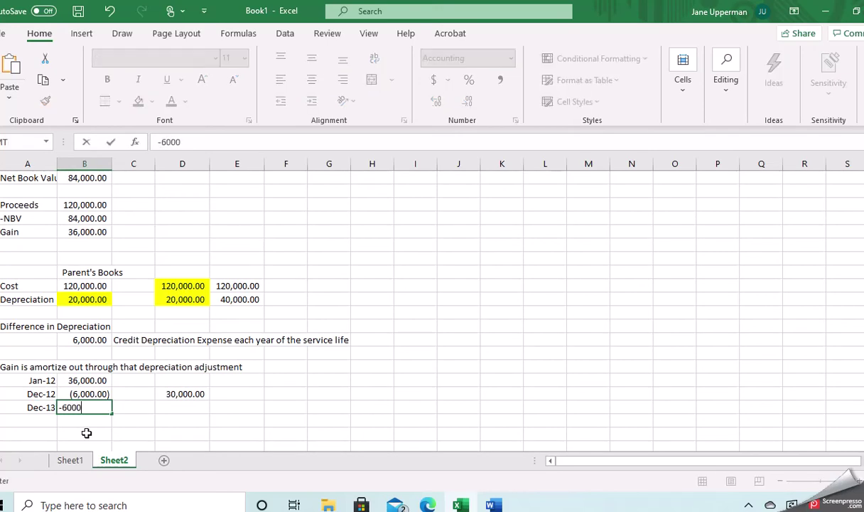
{"action": "key", "text": "Return"}
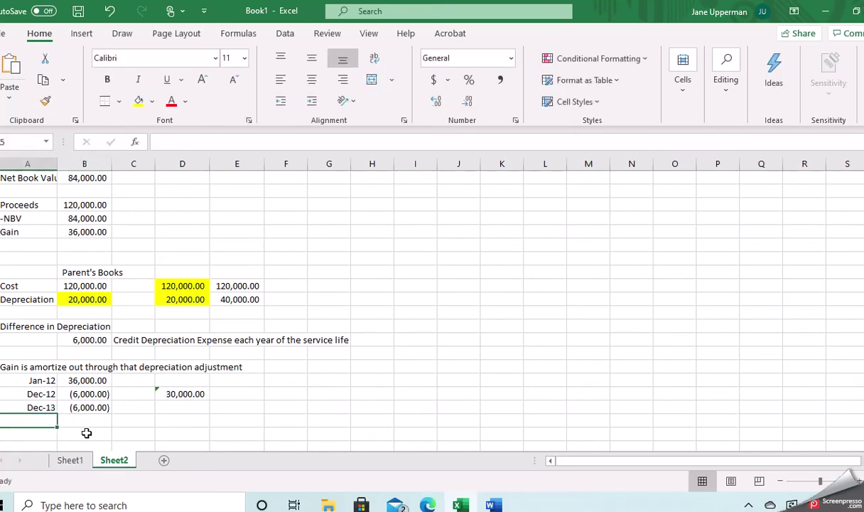
- AutoSum the gain amounts through Dec-13 for a 24,000.00 remaining balance
{"action": "key", "text": "Right"}
{"action": "key", "text": "Right"}
{"action": "key", "text": "Right"}
{"action": "key", "text": "Right"}
{"action": "key", "text": "Up"}
{"action": "key", "text": "Up"}
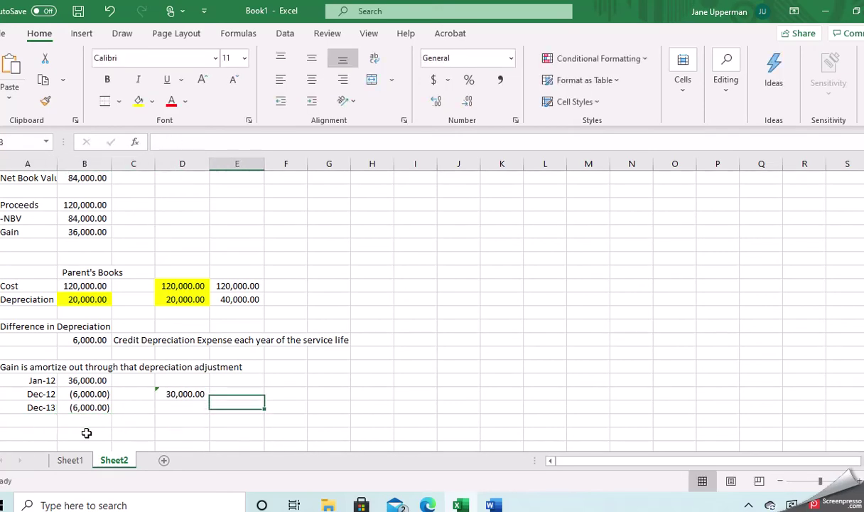
{"action": "scroll", "coordinate": [86, 433], "scroll_direction": "up", "scroll_amount": 2}
{"action": "scroll", "coordinate": [86, 433], "scroll_direction": "down", "scroll_amount": 7}
{"action": "scroll", "coordinate": [86, 433], "scroll_direction": "up", "scroll_amount": 4}
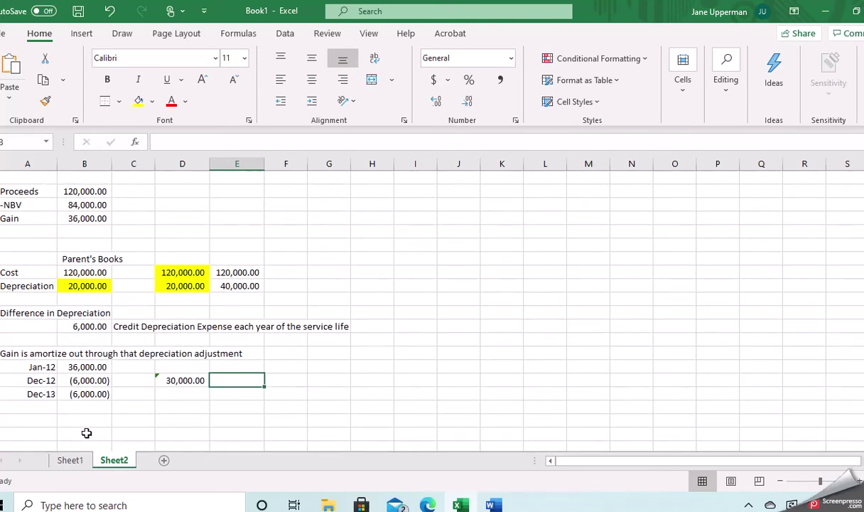
{"action": "left_click", "coordinate": [732, 96]}
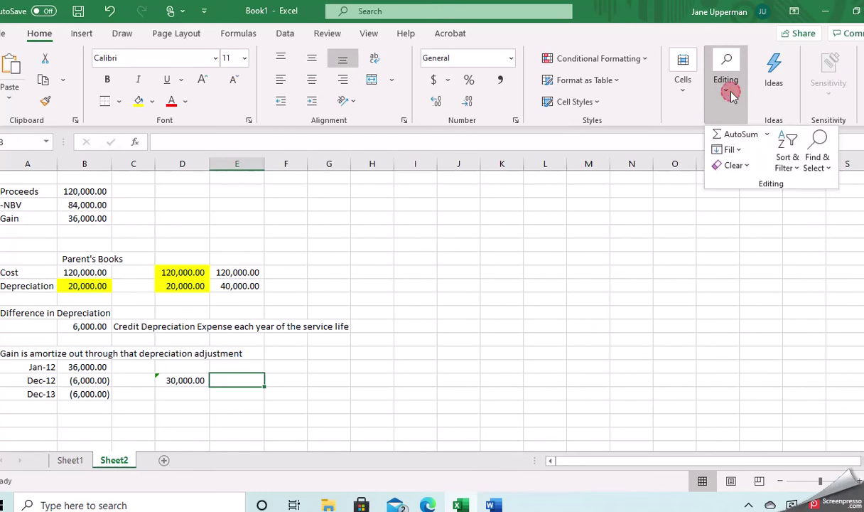
{"action": "left_click", "coordinate": [729, 133]}
{"action": "left_click_drag", "start_coordinate": [96, 367], "coordinate": [91, 390]}
{"action": "key", "text": "Return"}
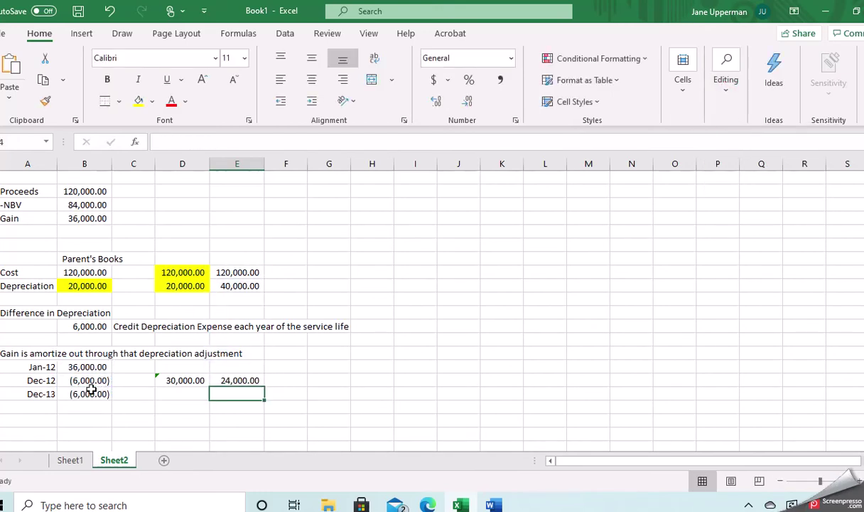
- Add a 12/14 schedule row with a (6,000.00) amortization amount
{"action": "key", "text": "Left"}
{"action": "key", "text": "Left"}
{"action": "key", "text": "Down"}
{"action": "key", "text": "Left"}
{"action": "key", "text": "Left"}
{"action": "type", "text": "12/14"}
{"action": "key", "text": "Right"}
{"action": "type", "text": "-6000"}
{"action": "key", "text": "Return"}
- AutoSum column B through the 14-Dec row for an 18,000.00 remaining balance
{"action": "key", "text": "Up"}
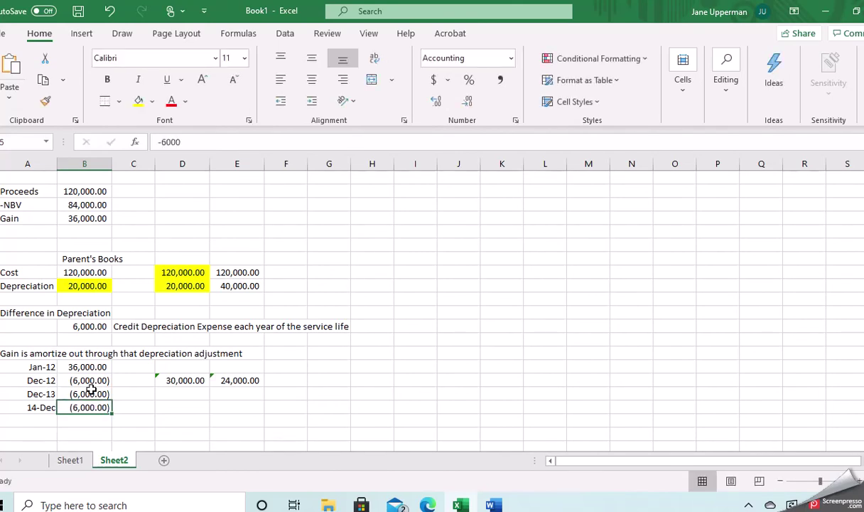
{"action": "key", "text": "Right"}
{"action": "key", "text": "Right"}
{"action": "key", "text": "Right"}
{"action": "key", "text": "Right"}
{"action": "key", "text": "Up"}
{"action": "key", "text": "Up"}
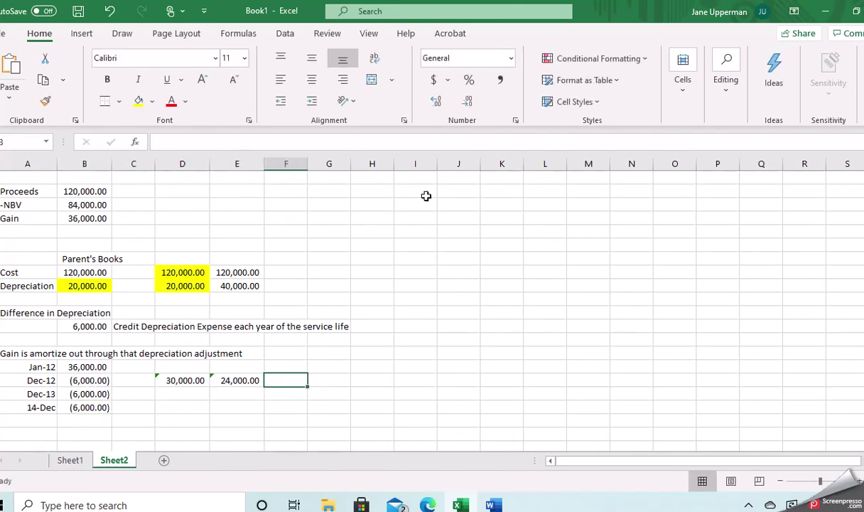
{"action": "left_click", "coordinate": [726, 75]}
{"action": "left_click", "coordinate": [728, 133]}
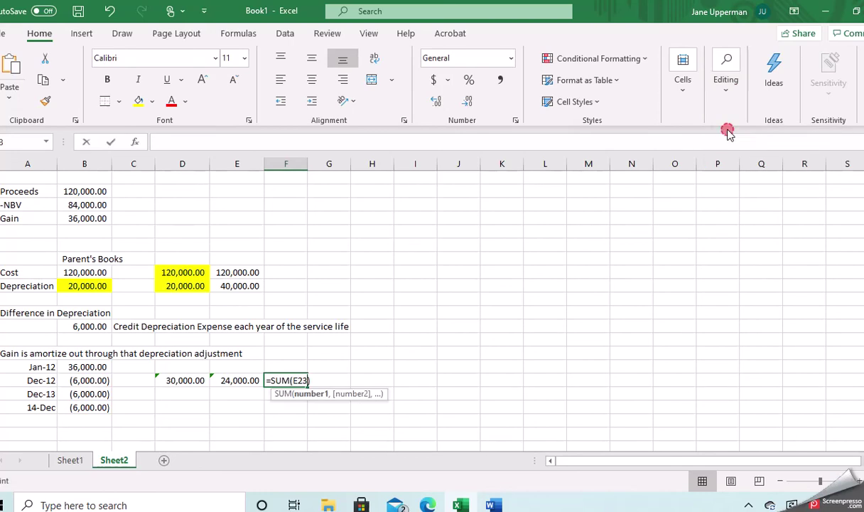
{"action": "left_click_drag", "start_coordinate": [77, 365], "coordinate": [76, 402]}
{"action": "key", "text": "Return"}
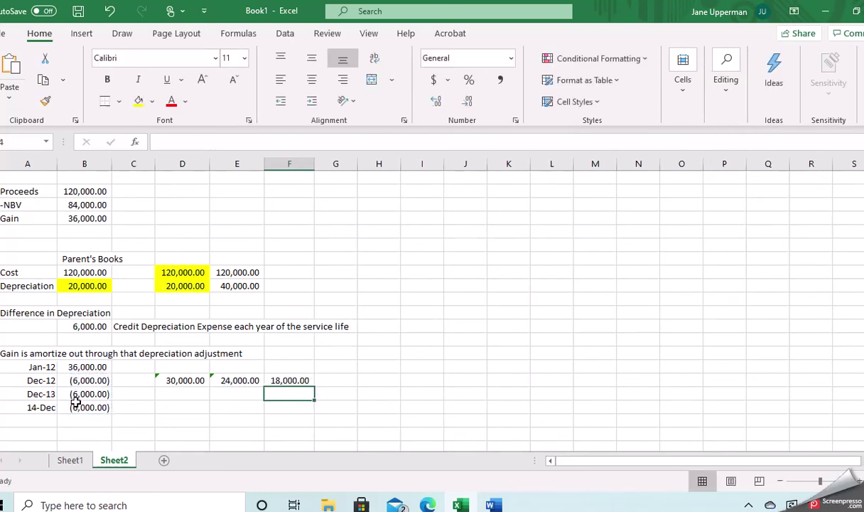
{"action": "key", "text": "Up"}
{"action": "key", "text": "Up"}
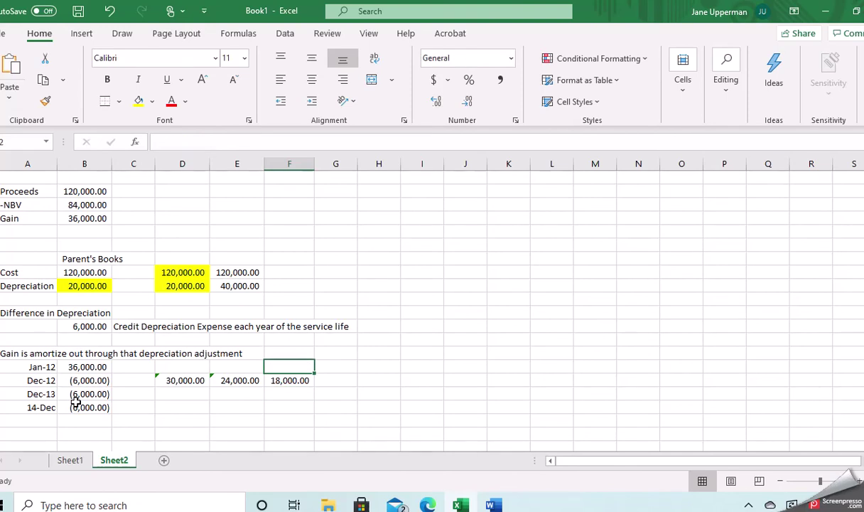
- Review column F up to the Cost and Depreciation rows and return to the schedule
{"action": "key", "text": "Up"}
{"action": "key", "text": "Up"}
{"action": "key", "text": "Up"}
{"action": "key", "text": "Up"}
{"action": "key", "text": "Up"}
{"action": "key", "text": "Up"}
{"action": "key", "text": "Up"}
{"action": "key", "text": "Up"}
{"action": "key", "text": "Up"}
{"action": "key", "text": "Up"}
{"action": "key", "text": "Up"}
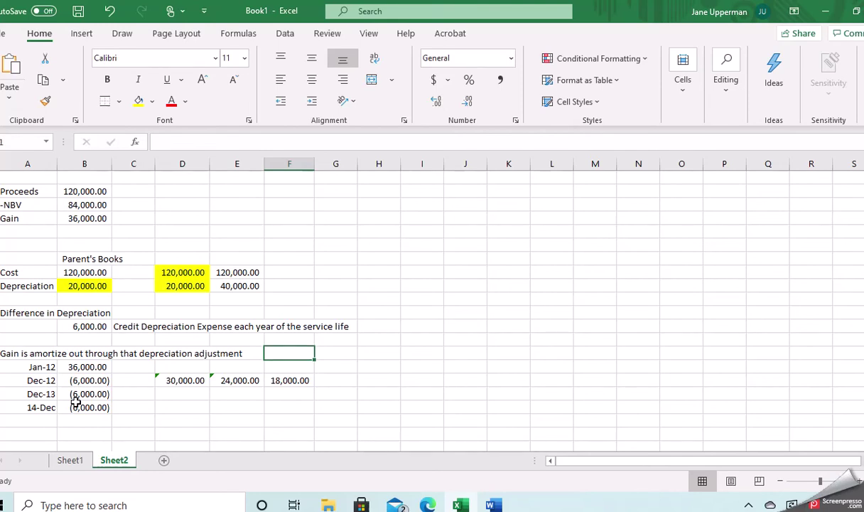
{"action": "key", "text": "Up"}
{"action": "key", "text": "Up"}
{"action": "key", "text": "Up"}
{"action": "key", "text": "Up"}
{"action": "key", "text": "Up"}
{"action": "key", "text": "Up"}
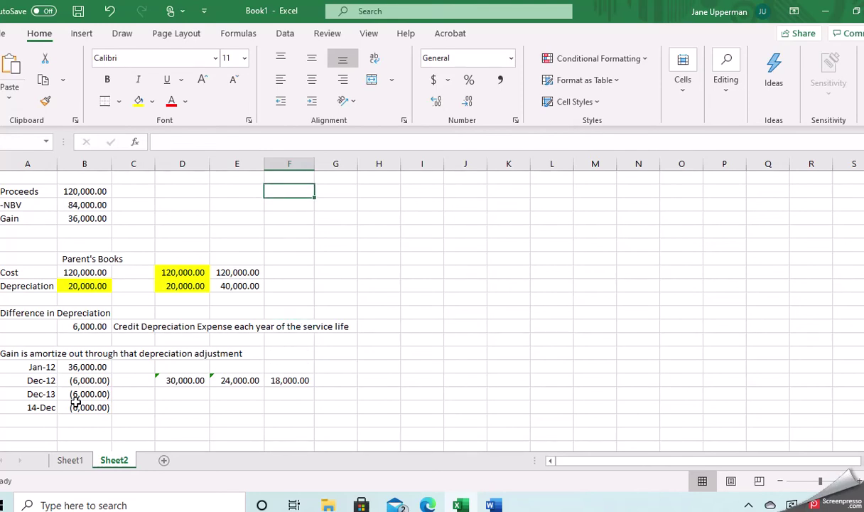
{"action": "key", "text": "Up"}
{"action": "key", "text": "Up"}
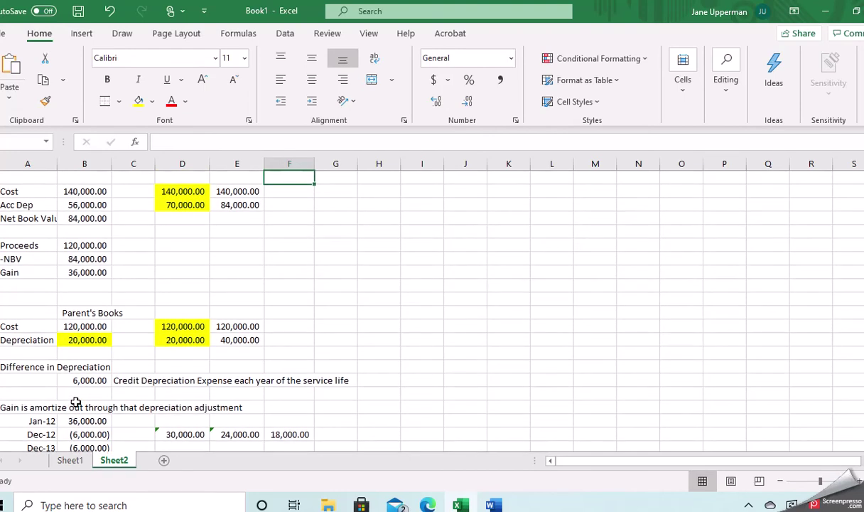
{"action": "key", "text": "Down"}
{"action": "key", "text": "Down"}
{"action": "key", "text": "Down"}
{"action": "key", "text": "Down"}
{"action": "key", "text": "Down"}
{"action": "key", "text": "Down"}
{"action": "key", "text": "Down"}
{"action": "key", "text": "Down"}
{"action": "key", "text": "Down"}
{"action": "key", "text": "Down"}
{"action": "key", "text": "Down"}
{"action": "key", "text": "Down"}
{"action": "key", "text": "Down"}
{"action": "key", "text": "Down"}
{"action": "key", "text": "Down"}
{"action": "key", "text": "Down"}
{"action": "key", "text": "Down"}
{"action": "key", "text": "Down"}
{"action": "key", "text": "Down"}
{"action": "key", "text": "Down"}
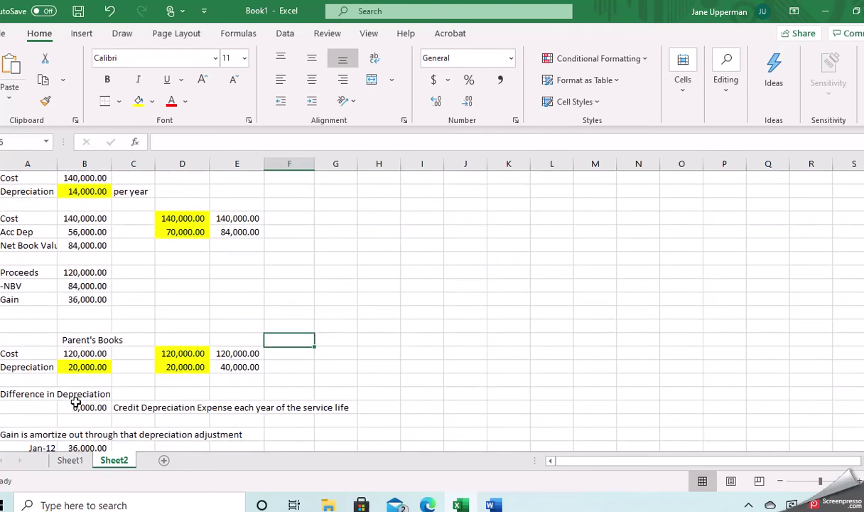
- Apply an Outside Border around the gain schedule from its heading to the 14-Dec row
{"action": "left_click_drag", "start_coordinate": [18, 359], "coordinate": [300, 413]}
{"action": "left_click", "coordinate": [119, 102]}
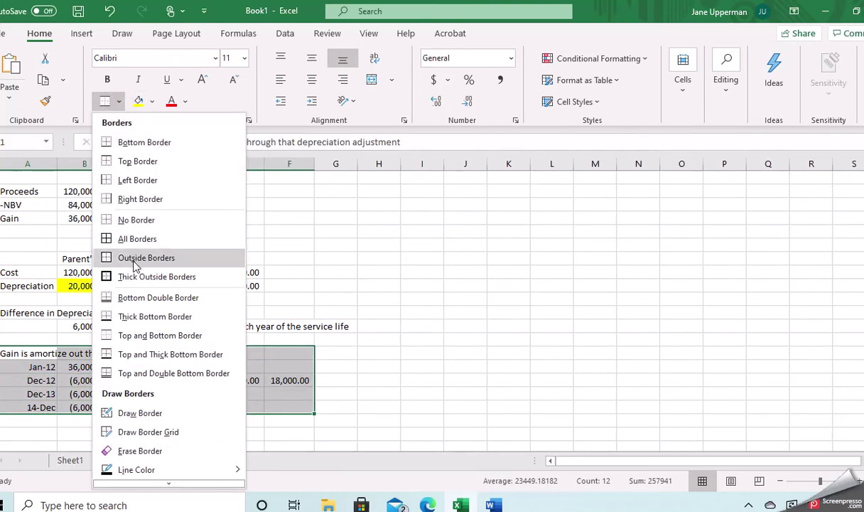
{"action": "left_click", "coordinate": [132, 258]}
{"action": "left_click", "coordinate": [102, 393]}
- Check the schedule's column B amounts, then move to the year header row beside 2013
{"action": "key", "text": "Up"}
{"action": "key", "text": "Up"}
{"action": "key", "text": "Down"}
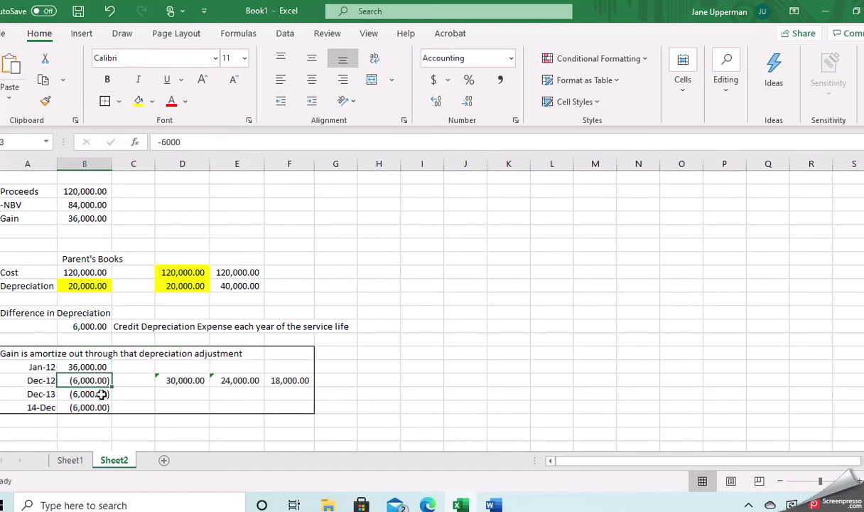
{"action": "key", "text": "Up"}
{"action": "key", "text": "Down"}
{"action": "key", "text": "Down"}
{"action": "key", "text": "Up"}
{"action": "key", "text": "Up"}
{"action": "key", "text": "Up"}
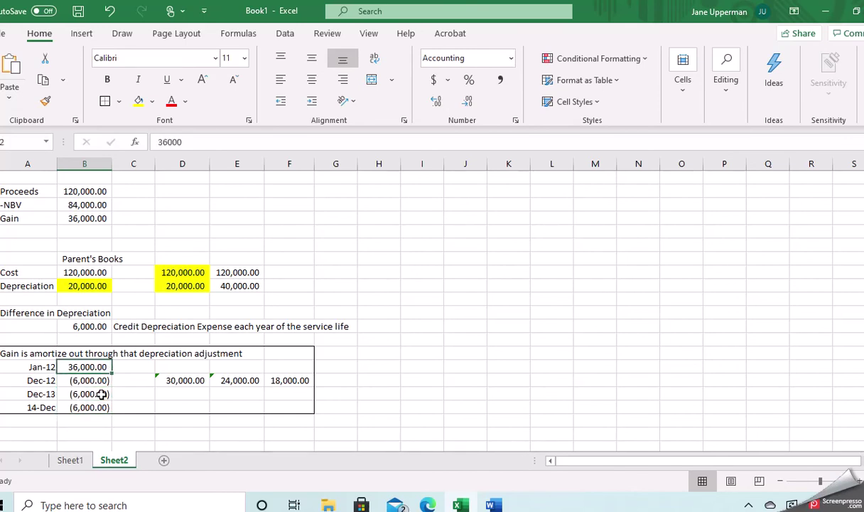
{"action": "key", "text": "Right"}
{"action": "key", "text": "Right"}
{"action": "key", "text": "Right"}
{"action": "key", "text": "Left"}
{"action": "key", "text": "Up"}
{"action": "key", "text": "Up"}
{"action": "key", "text": "Up"}
{"action": "key", "text": "Up"}
{"action": "key", "text": "Up"}
{"action": "key", "text": "Up"}
{"action": "key", "text": "Up"}
{"action": "key", "text": "Up"}
{"action": "key", "text": "Up"}
{"action": "key", "text": "Up"}
{"action": "key", "text": "Up"}
{"action": "key", "text": "Up"}
{"action": "key", "text": "Up"}
{"action": "key", "text": "Up"}
{"action": "key", "text": "Up"}
{"action": "key", "text": "Up"}
{"action": "key", "text": "Up"}
{"action": "key", "text": "Up"}
{"action": "key", "text": "Up"}
{"action": "key", "text": "Up"}
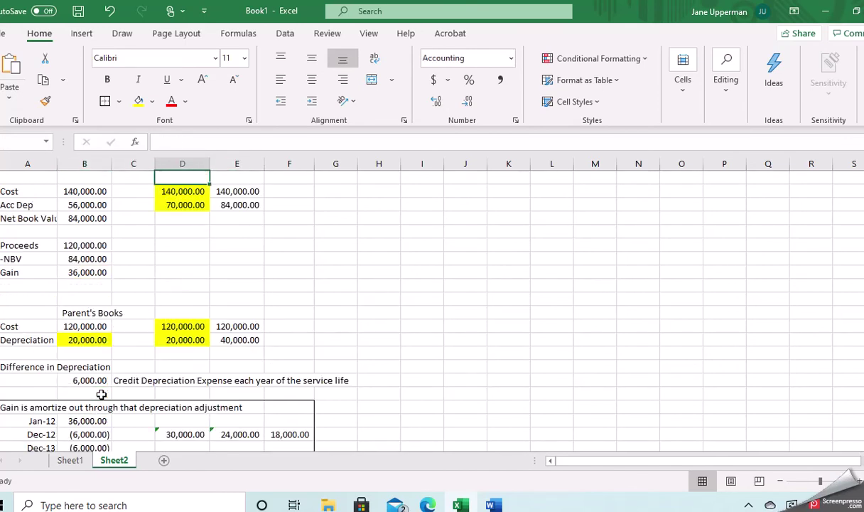
{"action": "key", "text": "Right"}
{"action": "key", "text": "Right"}
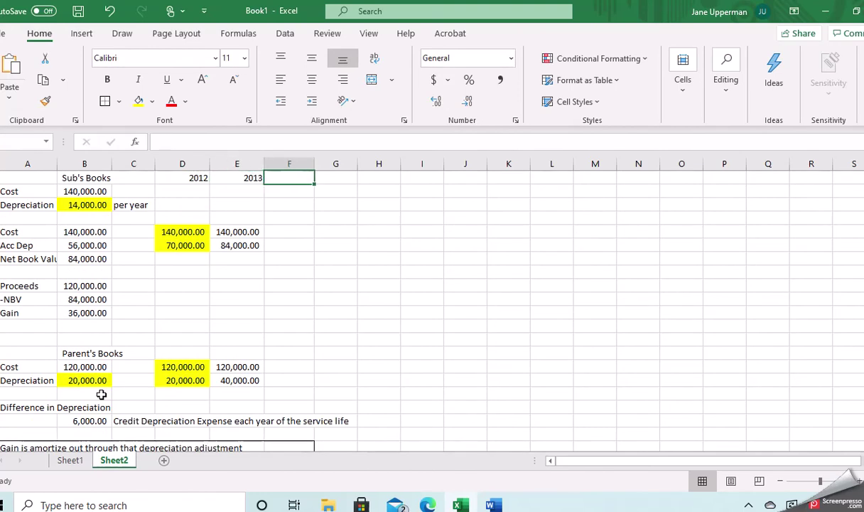
- Add the 2014 heading, a cost entry, and accumulated depreciation =84000+14000 giving 98,000
{"action": "type", "text": "2014"}
{"action": "key", "text": "Return"}
{"action": "key", "text": "Down"}
{"action": "key", "text": "Down"}
{"action": "key", "text": "Down"}
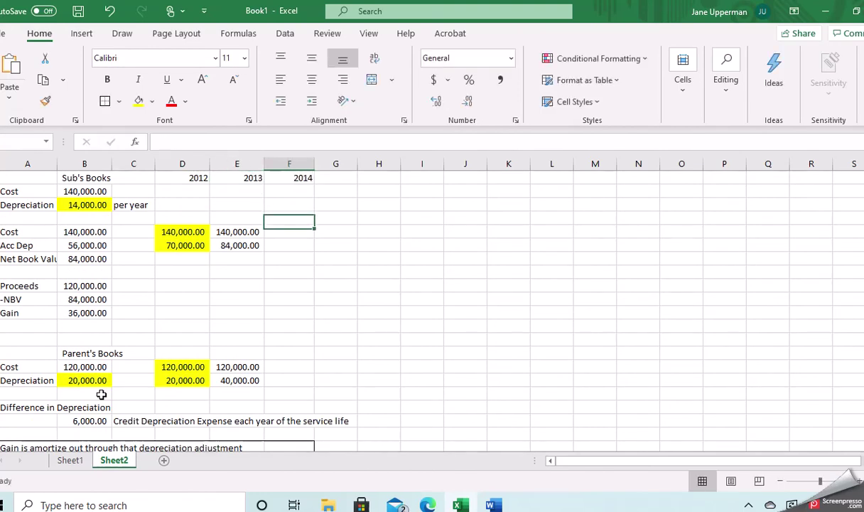
{"action": "type", "text": "14000"}
{"action": "key", "text": "Return"}
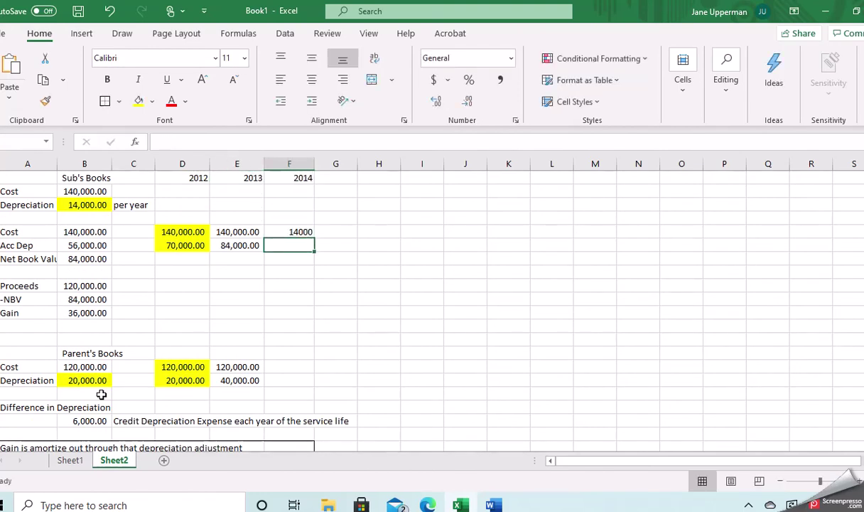
{"action": "type", "text": "=84000+1400"}
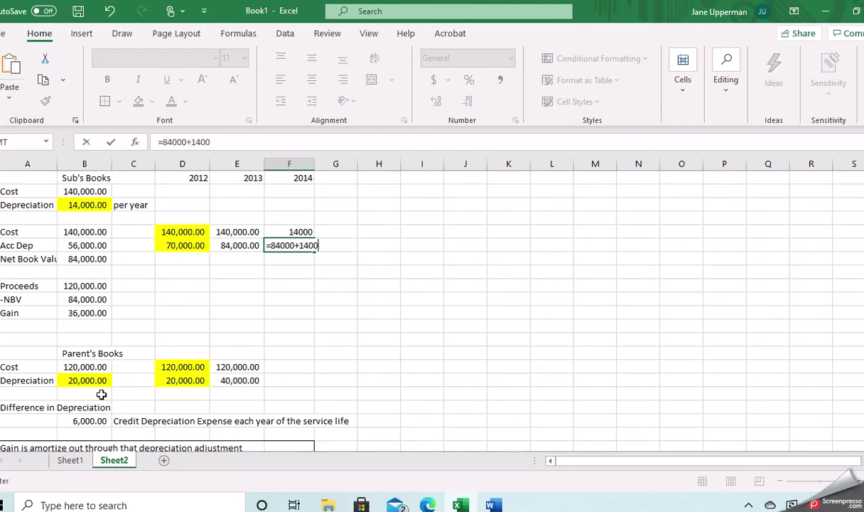
{"action": "key", "text": "Return"}
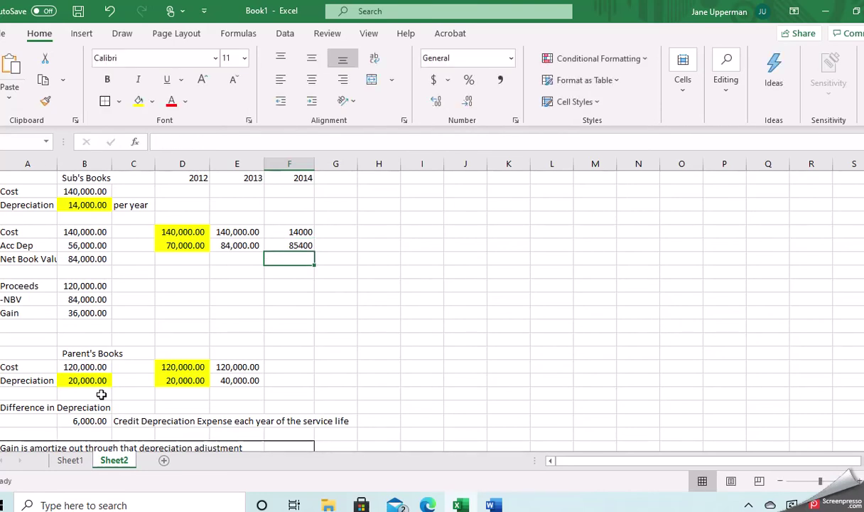
{"action": "key", "text": "Up"}
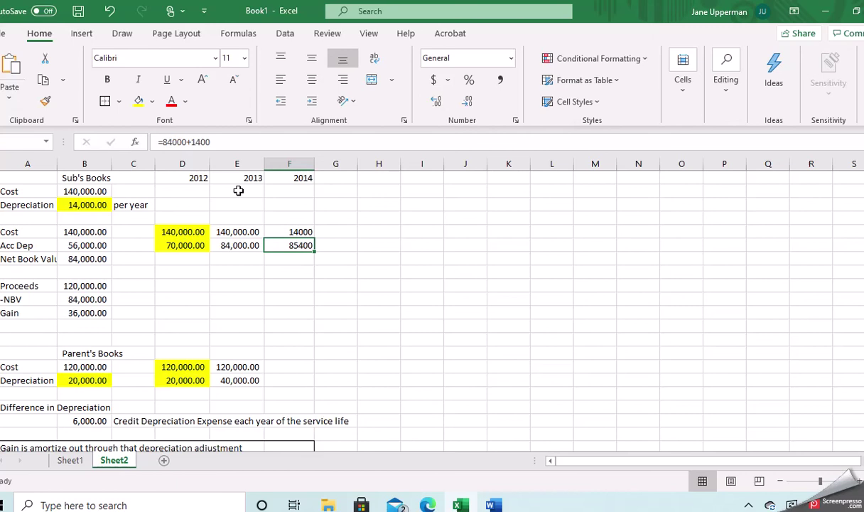
{"action": "left_click", "coordinate": [213, 142]}
{"action": "type", "text": "0"}
{"action": "key", "text": "Return"}
- Correct the 2014 cost to 140,000 and apply Comma Style to both 2014 values
{"action": "key", "text": "Down"}
{"action": "key", "text": "Down"}
{"action": "key", "text": "Down"}
{"action": "key", "text": "Down"}
{"action": "key", "text": "Down"}
{"action": "key", "text": "Down"}
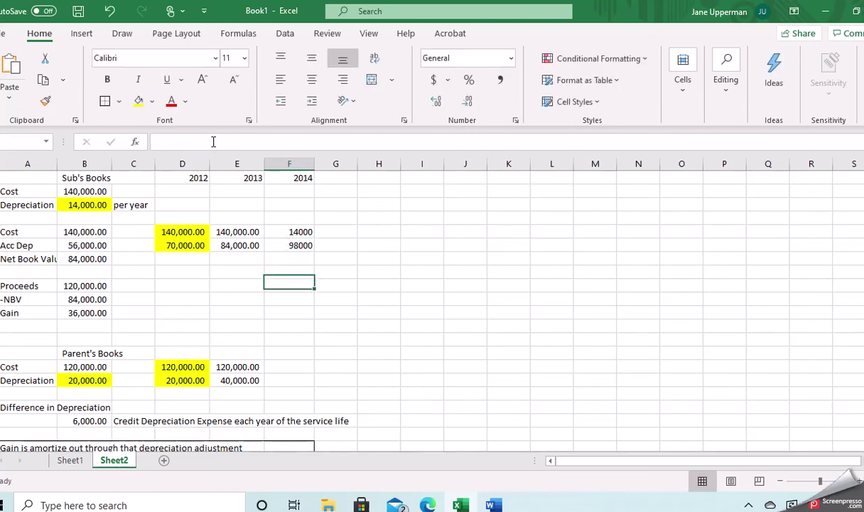
{"action": "left_click", "coordinate": [300, 228]}
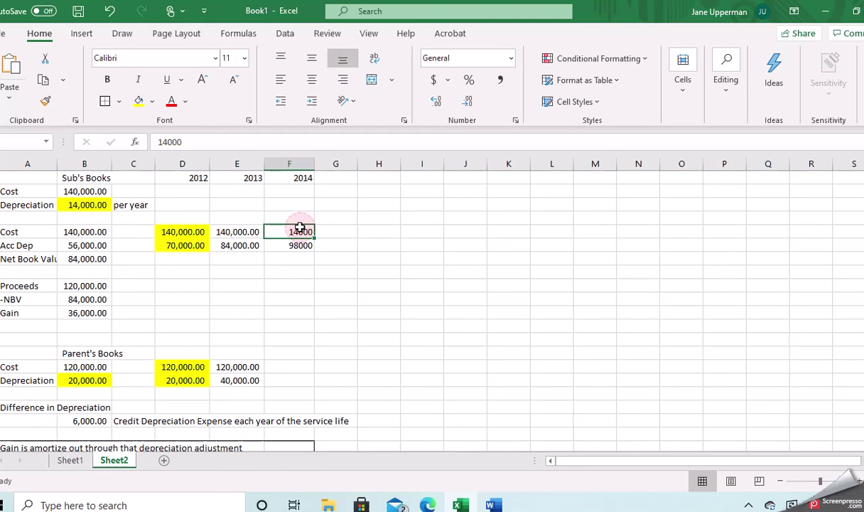
{"action": "left_click", "coordinate": [191, 136]}
{"action": "type", "text": "0"}
{"action": "key", "text": "Return"}
{"action": "left_click_drag", "start_coordinate": [285, 231], "coordinate": [286, 247]}
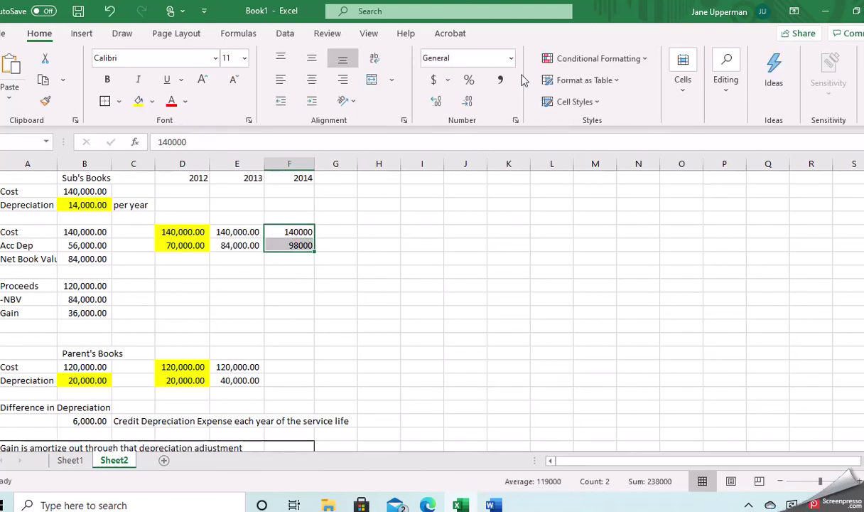
{"action": "left_click", "coordinate": [501, 80]}
{"action": "left_click", "coordinate": [294, 364]}
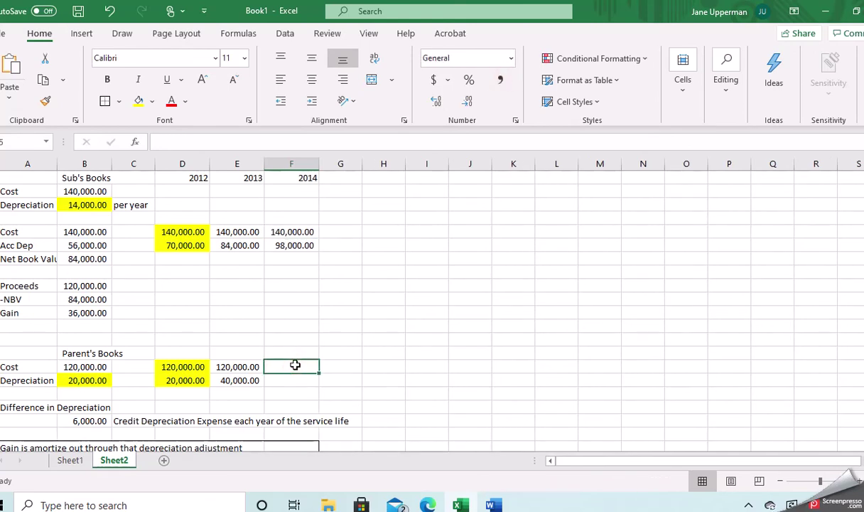
- Enter the parent's 2014 cost 120000 and depreciation 60000 in Comma Style
{"action": "type", "text": "120000"}
{"action": "key", "text": "Return"}
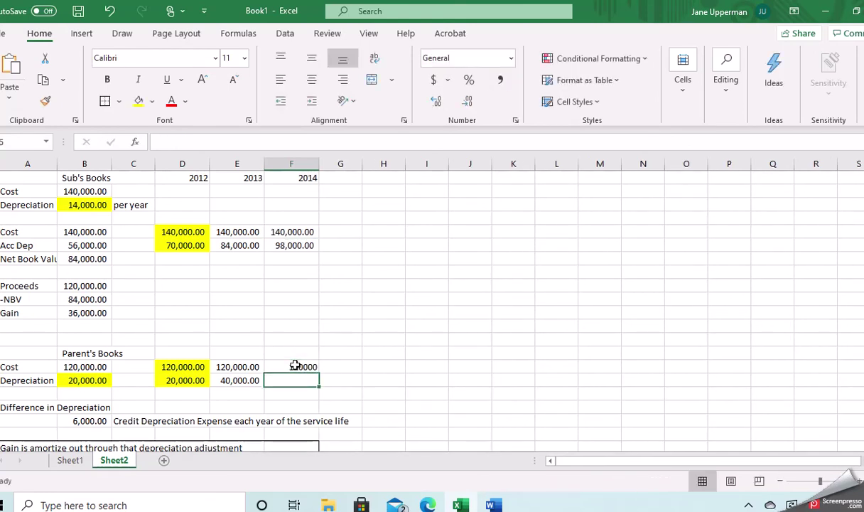
{"action": "type", "text": "60000"}
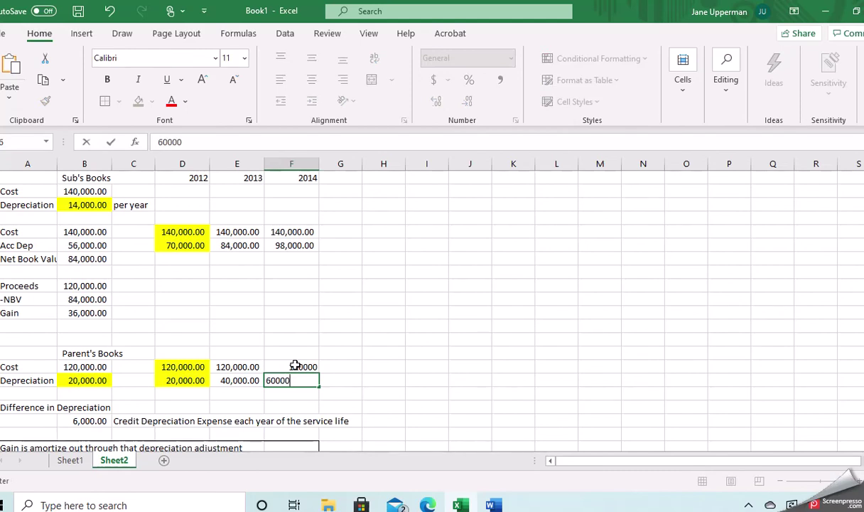
{"action": "key", "text": "Return"}
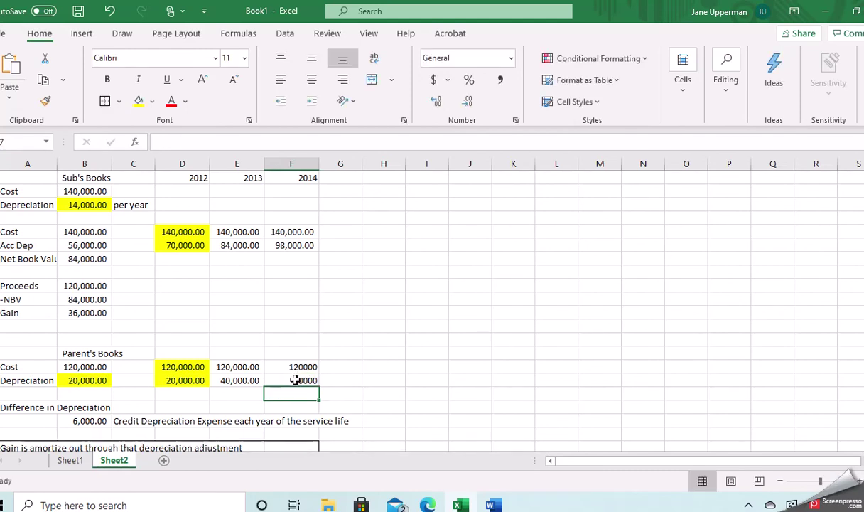
{"action": "left_click_drag", "start_coordinate": [289, 367], "coordinate": [292, 381]}
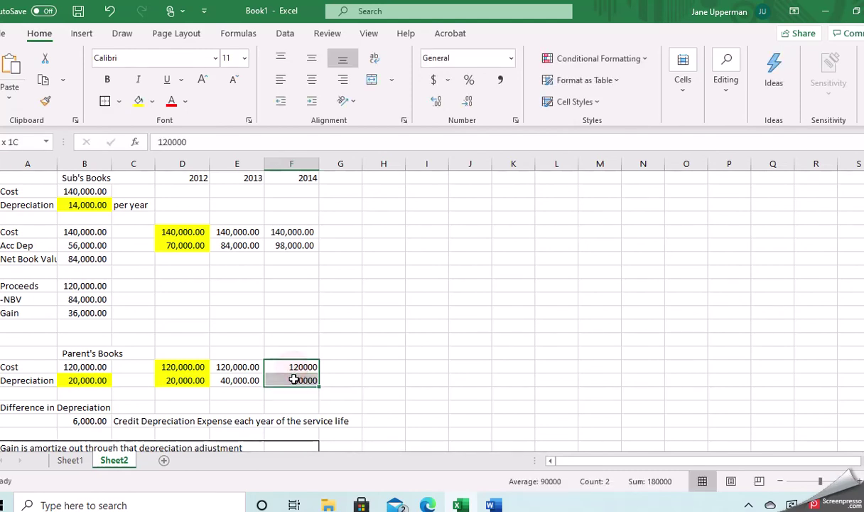
{"action": "left_click", "coordinate": [500, 82]}
- Review the subsidiary's and parent's 2014 figures down the column
{"action": "key", "text": "Down"}
{"action": "key", "text": "Down"}
{"action": "key", "text": "Down"}
{"action": "key", "text": "Down"}
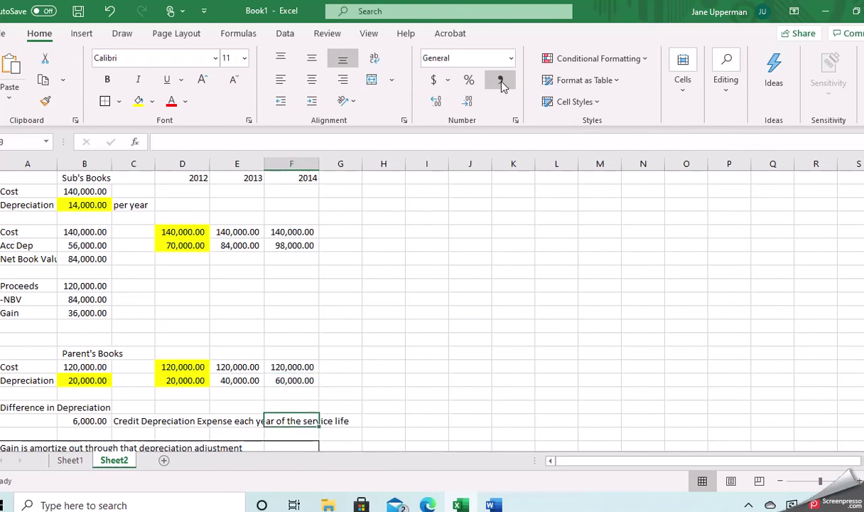
{"action": "key", "text": "Down"}
{"action": "key", "text": "Up"}
{"action": "key", "text": "Up"}
{"action": "key", "text": "Up"}
{"action": "key", "text": "Up"}
{"action": "key", "text": "Up"}
{"action": "key", "text": "Up"}
{"action": "key", "text": "Up"}
{"action": "key", "text": "Up"}
{"action": "key", "text": "Up"}
{"action": "key", "text": "Up"}
{"action": "key", "text": "Up"}
{"action": "key", "text": "Up"}
{"action": "key", "text": "Up"}
{"action": "key", "text": "Up"}
{"action": "key", "text": "Up"}
{"action": "key", "text": "Up"}
{"action": "key", "text": "Down"}
{"action": "key", "text": "Down"}
{"action": "key", "text": "Up"}
{"action": "key", "text": "Down"}
{"action": "key", "text": "Down"}
{"action": "key", "text": "Down"}
{"action": "key", "text": "Down"}
{"action": "key", "text": "Down"}
{"action": "key", "text": "Down"}
{"action": "key", "text": "Down"}
{"action": "key", "text": "Down"}
{"action": "key", "text": "Down"}
{"action": "key", "text": "Down"}
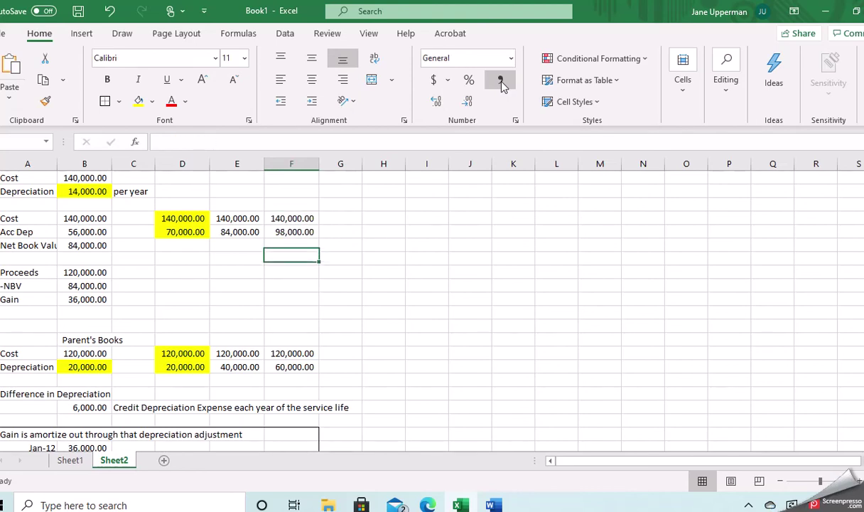
{"action": "key", "text": "Down"}
{"action": "key", "text": "Down"}
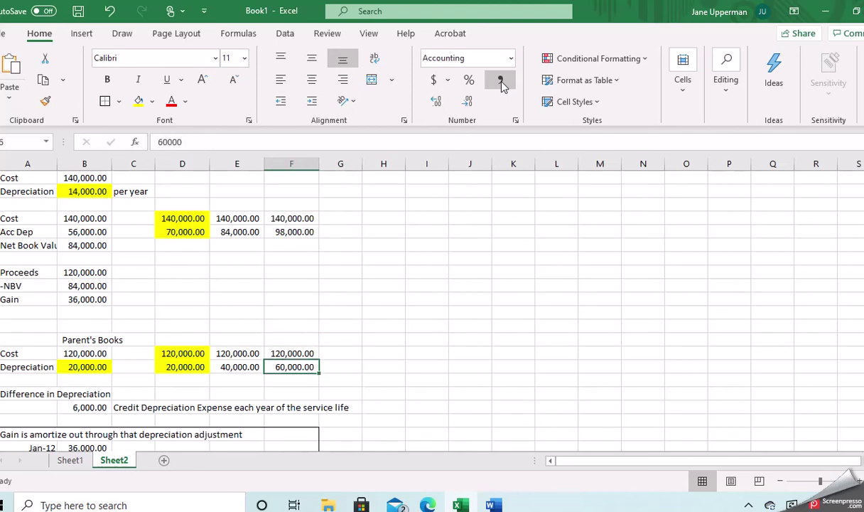
{"action": "key", "text": "Down"}
{"action": "key", "text": "Down"}
{"action": "key", "text": "Down"}
{"action": "key", "text": "Down"}
{"action": "key", "text": "Down"}
{"action": "key", "text": "Down"}
{"action": "key", "text": "Down"}
{"action": "key", "text": "Down"}
{"action": "key", "text": "Down"}
{"action": "key", "text": "Down"}
{"action": "key", "text": "Down"}
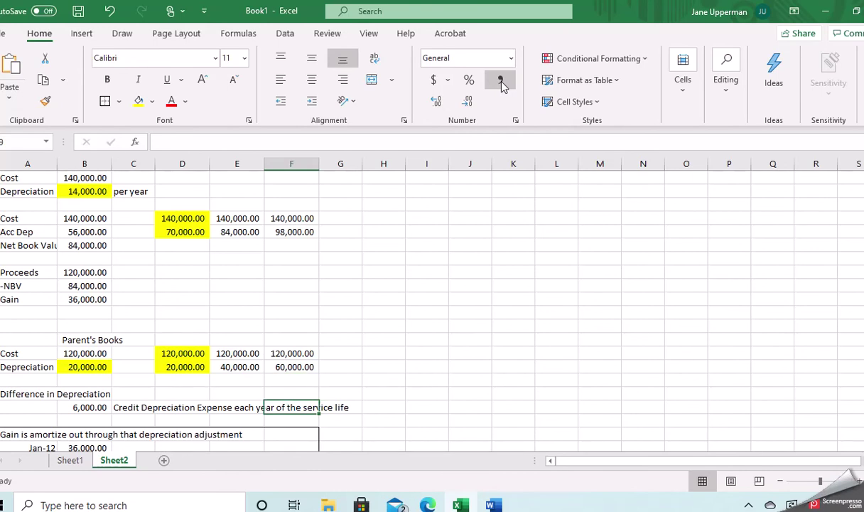
- Return to the 18,000.00 schedule total, then head back up toward the 2014 heading
{"action": "key", "text": "Up"}
{"action": "key", "text": "Up"}
{"action": "key", "text": "Up"}
{"action": "key", "text": "Up"}
{"action": "key", "text": "Up"}
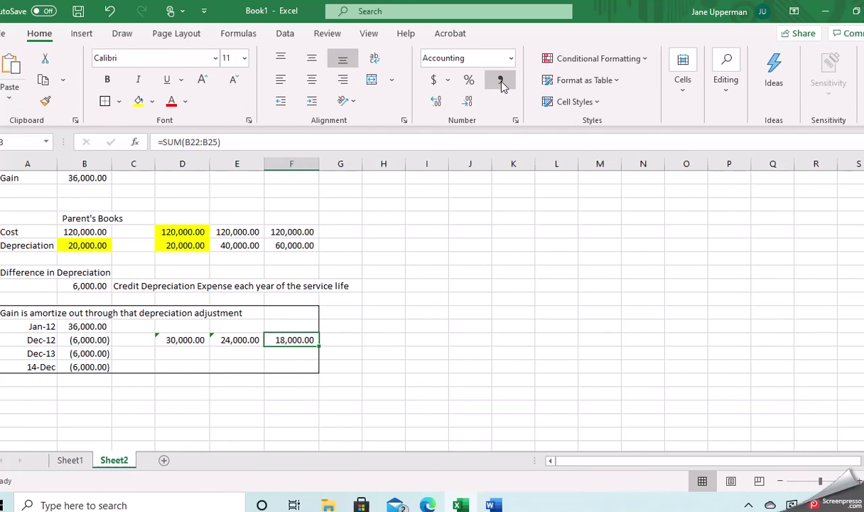
{"action": "key", "text": "Right"}
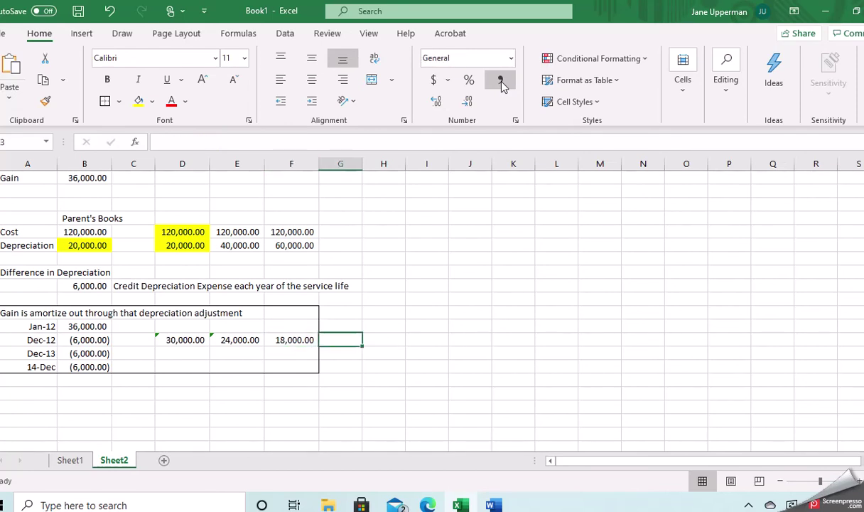
{"action": "key", "text": "Left"}
{"action": "key", "text": "Up"}
{"action": "key", "text": "Up"}
{"action": "key", "text": "Up"}
{"action": "key", "text": "Up"}
{"action": "key", "text": "Up"}
{"action": "key", "text": "Up"}
{"action": "key", "text": "Up"}
{"action": "key", "text": "Up"}
{"action": "key", "text": "Up"}
{"action": "key", "text": "Up"}
{"action": "key", "text": "Up"}
{"action": "key", "text": "Up"}
{"action": "key", "text": "Up"}
{"action": "key", "text": "Up"}
{"action": "key", "text": "Up"}
{"action": "key", "text": "Up"}
{"action": "key", "text": "Up"}
{"action": "key", "text": "Up"}
{"action": "key", "text": "Up"}
{"action": "key", "text": "Up"}
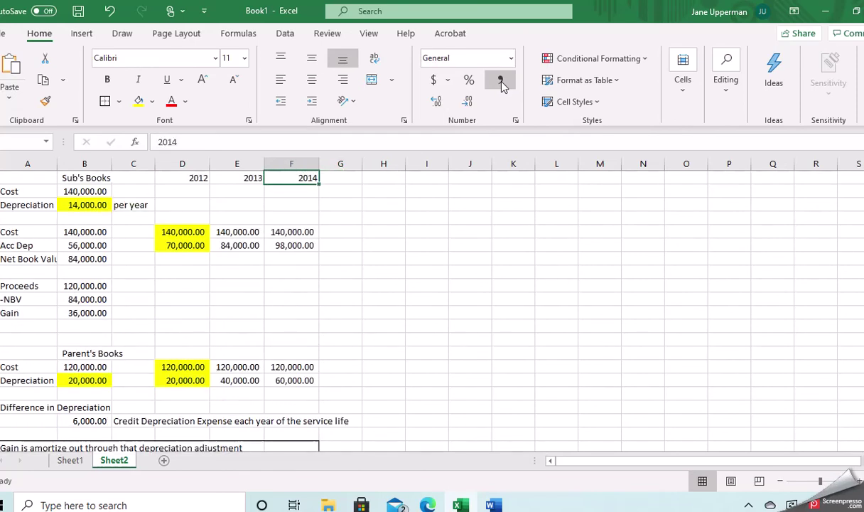
- Switch to Word's 42a solution and read parts c–f, stopping at part d's $800,000 equity investment
{"action": "left_click", "coordinate": [491, 505]}
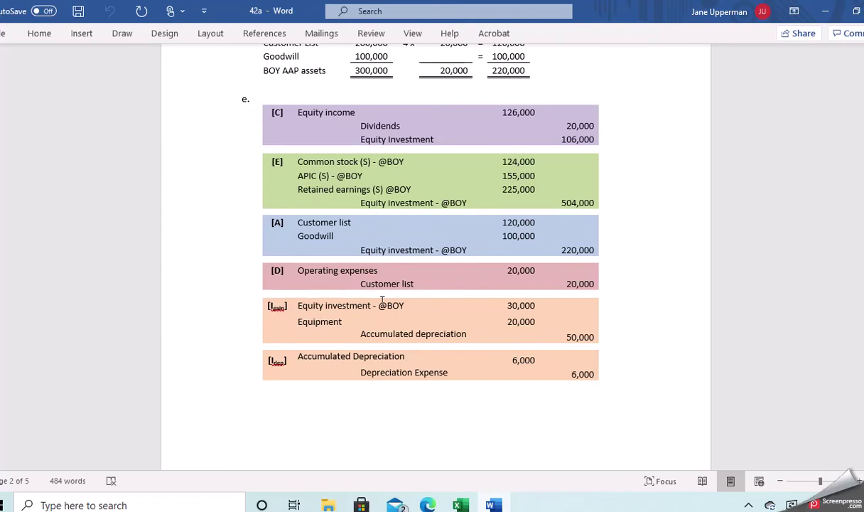
{"action": "scroll", "coordinate": [382, 300], "scroll_direction": "up", "scroll_amount": 20}
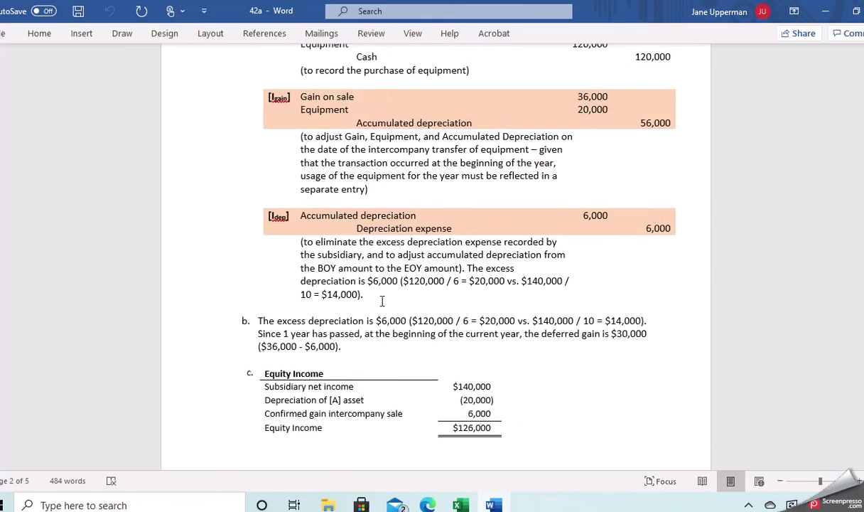
{"action": "scroll", "coordinate": [383, 301], "scroll_direction": "up", "scroll_amount": 1}
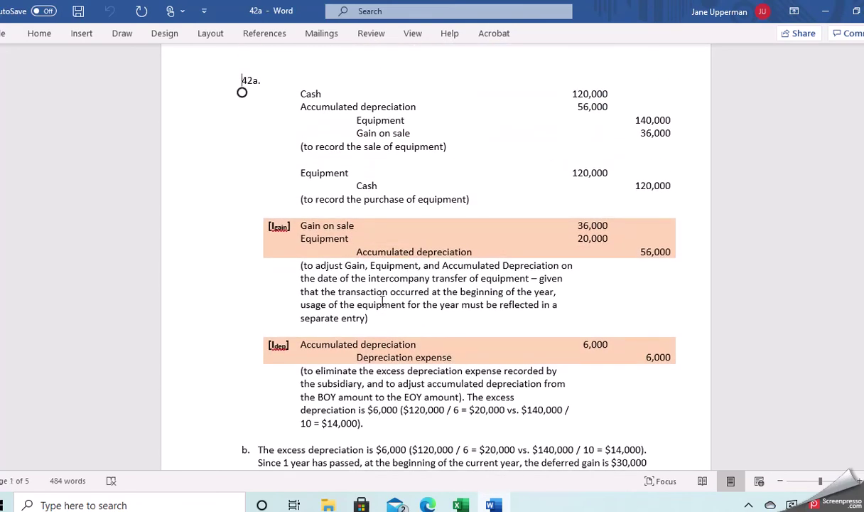
{"action": "scroll", "coordinate": [382, 301], "scroll_direction": "down", "scroll_amount": 1}
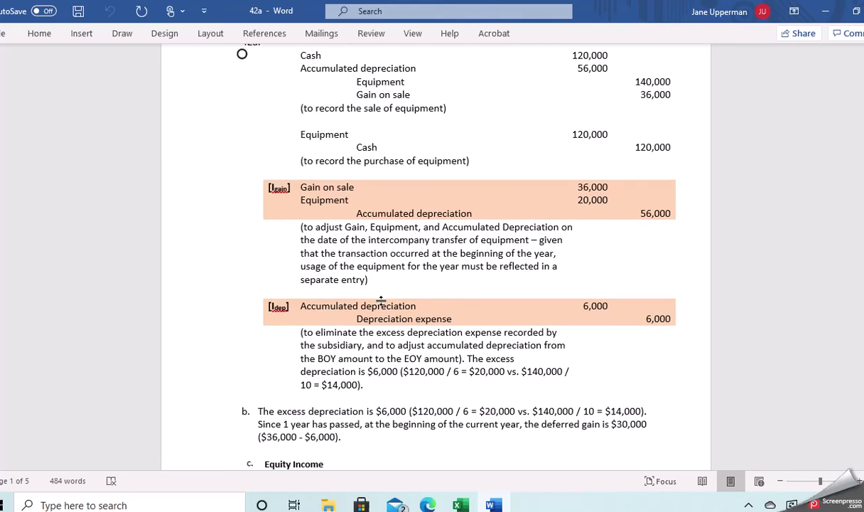
{"action": "scroll", "coordinate": [383, 301], "scroll_direction": "down", "scroll_amount": 5}
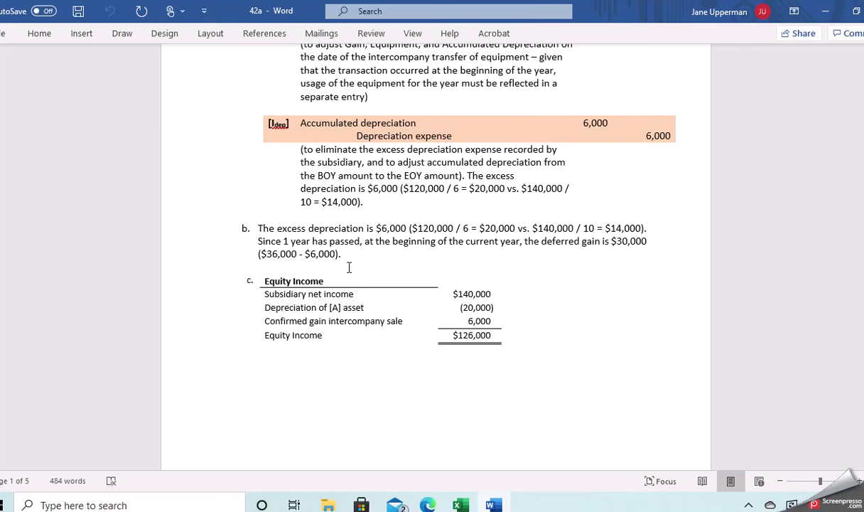
{"action": "scroll", "coordinate": [349, 282], "scroll_direction": "down", "scroll_amount": 3}
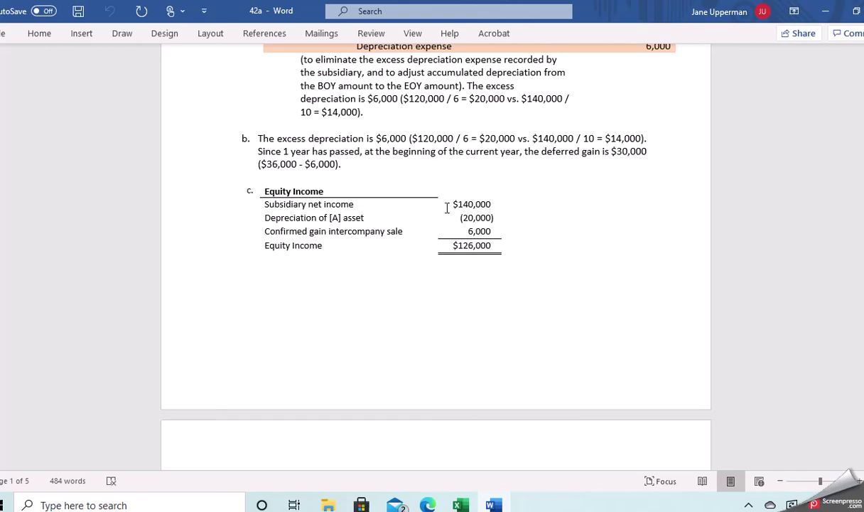
{"action": "scroll", "coordinate": [482, 192], "scroll_direction": "down", "scroll_amount": 20}
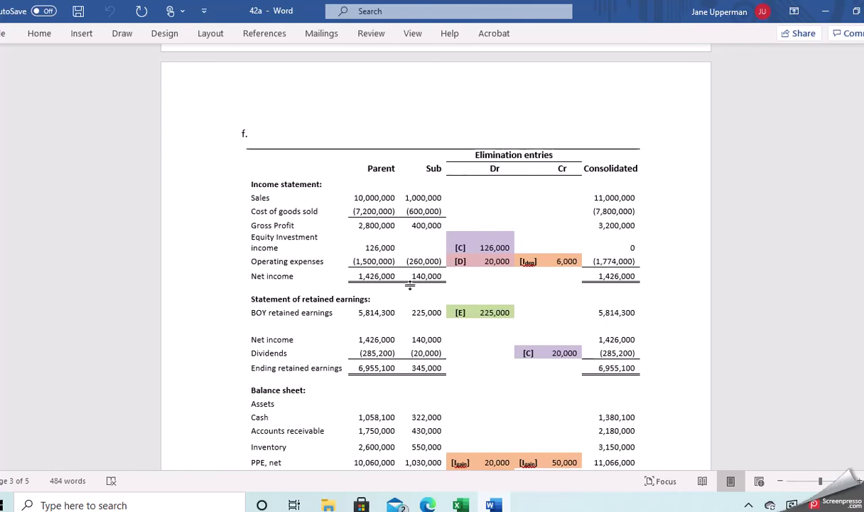
{"action": "scroll", "coordinate": [425, 274], "scroll_direction": "up", "scroll_amount": 5}
{"action": "scroll", "coordinate": [425, 274], "scroll_direction": "up", "scroll_amount": 20}
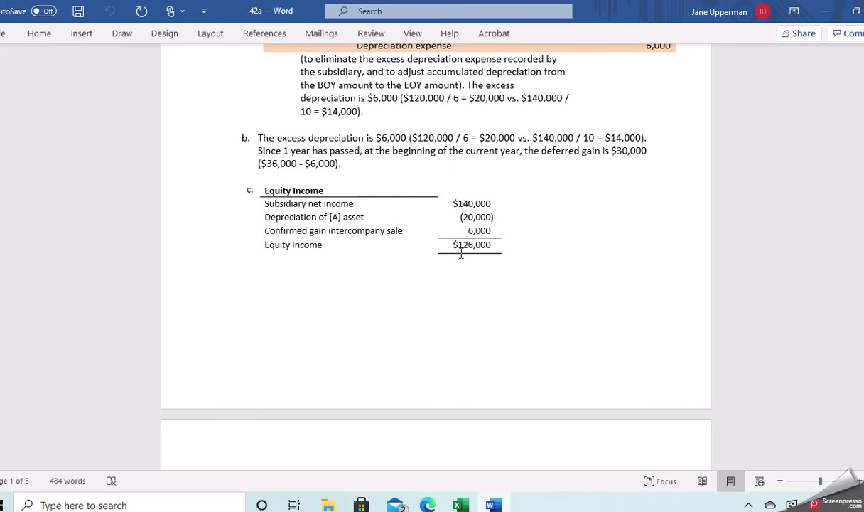
{"action": "scroll", "coordinate": [461, 254], "scroll_direction": "down", "scroll_amount": 8}
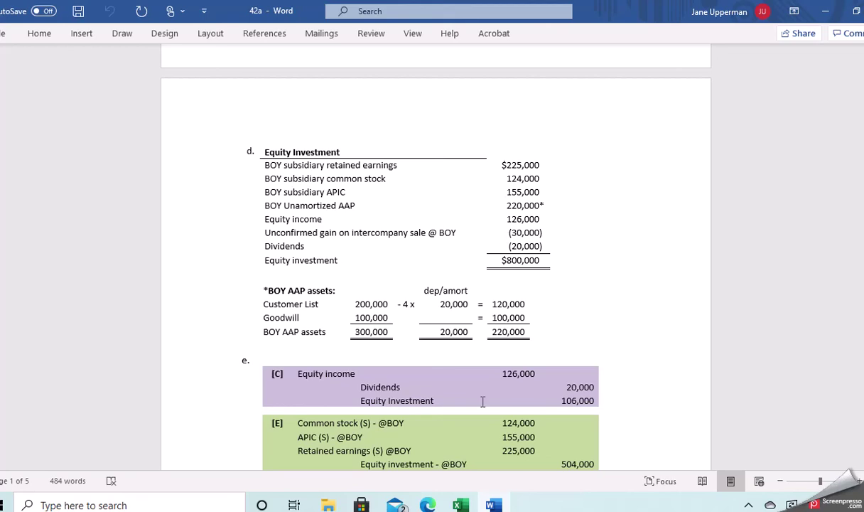
{"action": "left_click", "coordinate": [460, 505]}
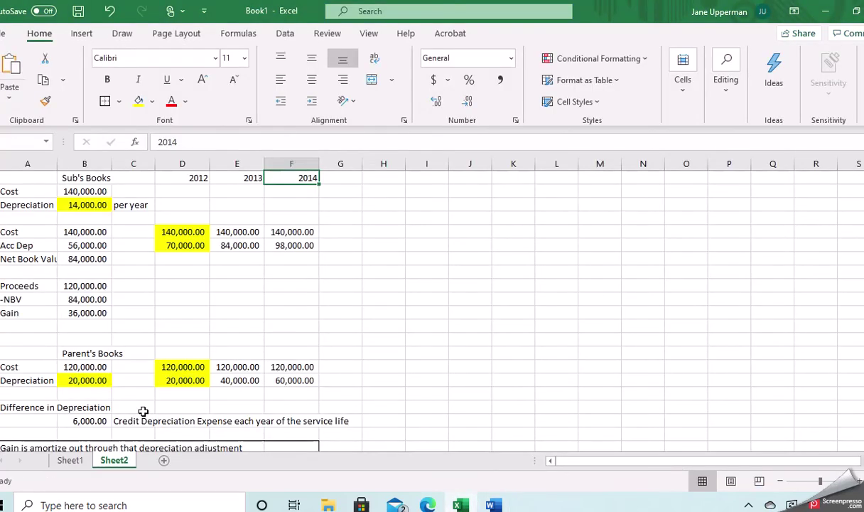
{"action": "scroll", "coordinate": [142, 411], "scroll_direction": "down", "scroll_amount": 3}
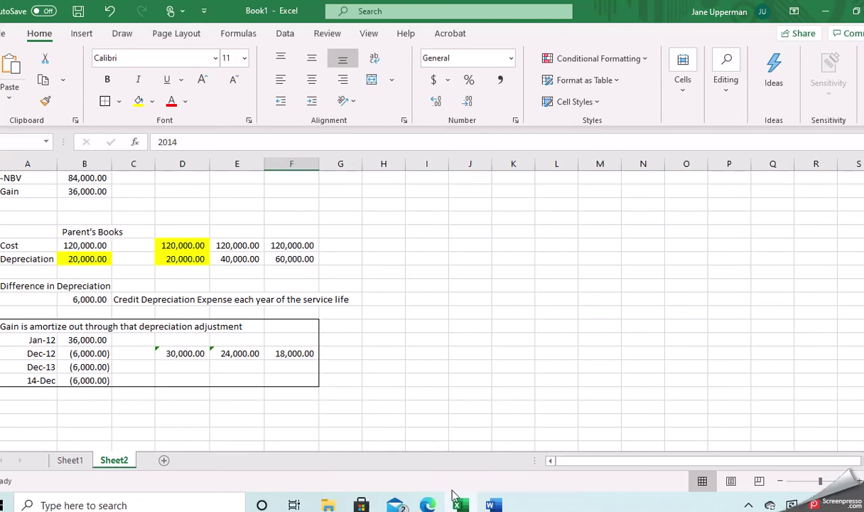
{"action": "left_click", "coordinate": [493, 505]}
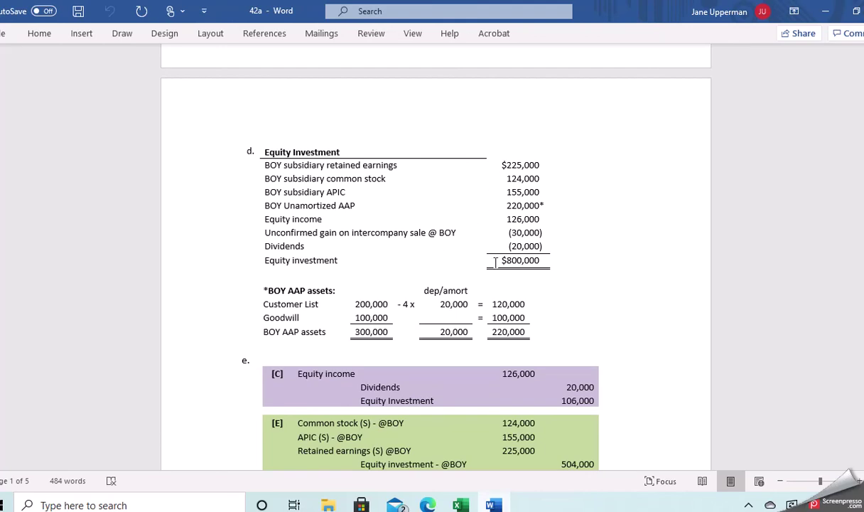
- Read part e's elimination entries down to depreciation, then return to Excel's Sheet2
{"action": "scroll", "coordinate": [495, 262], "scroll_direction": "down", "scroll_amount": 5}
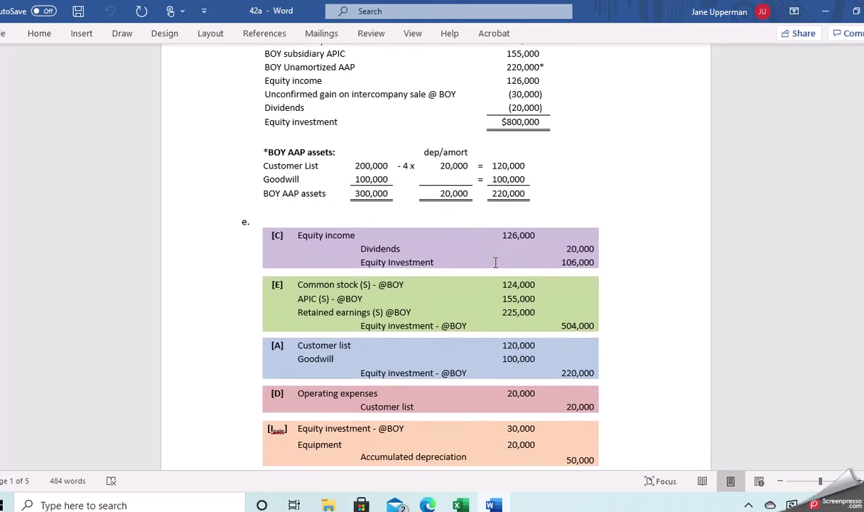
{"action": "scroll", "coordinate": [496, 263], "scroll_direction": "down", "scroll_amount": 2}
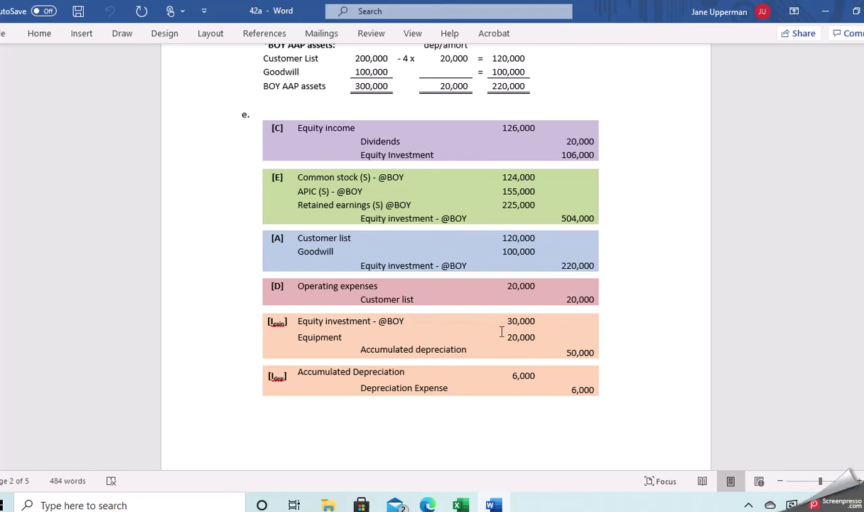
{"action": "left_click", "coordinate": [460, 505]}
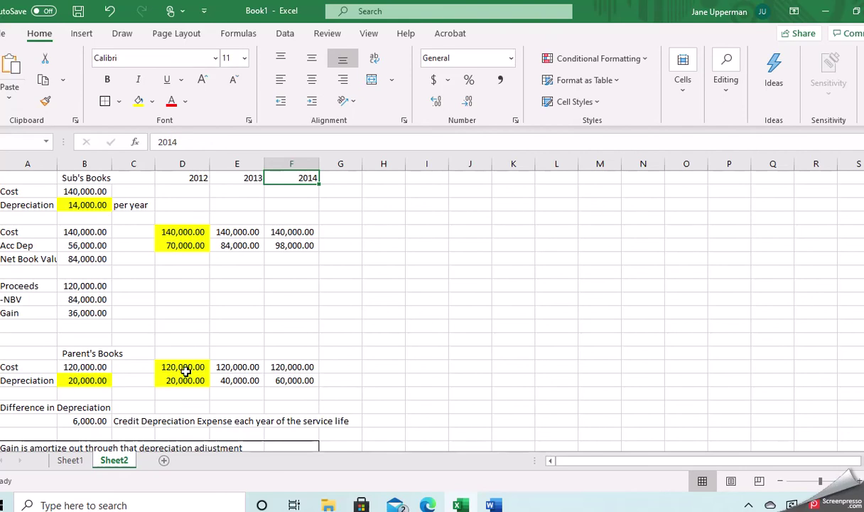
- Scroll Sheet2 to the boxed gain table, then go back to Word's part e I-dep entry
{"action": "scroll", "coordinate": [186, 370], "scroll_direction": "down", "scroll_amount": 1}
{"action": "scroll", "coordinate": [186, 371], "scroll_direction": "down", "scroll_amount": 1}
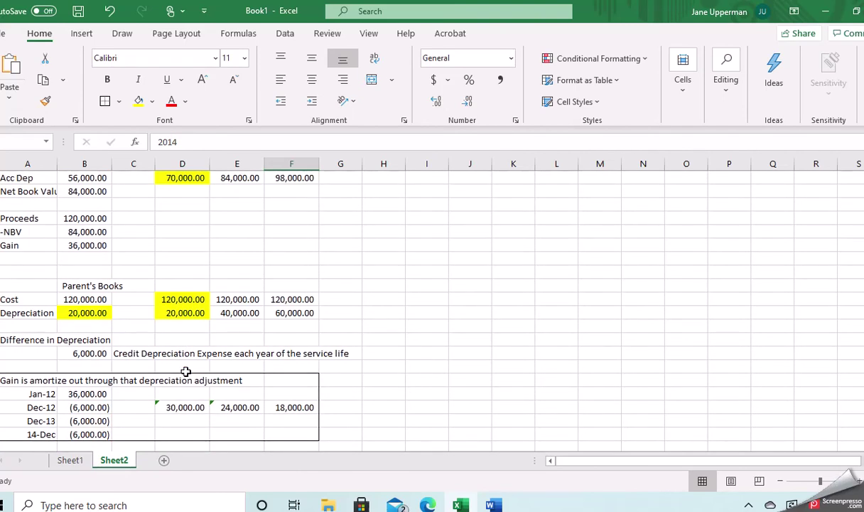
{"action": "scroll", "coordinate": [185, 371], "scroll_direction": "down", "scroll_amount": 1}
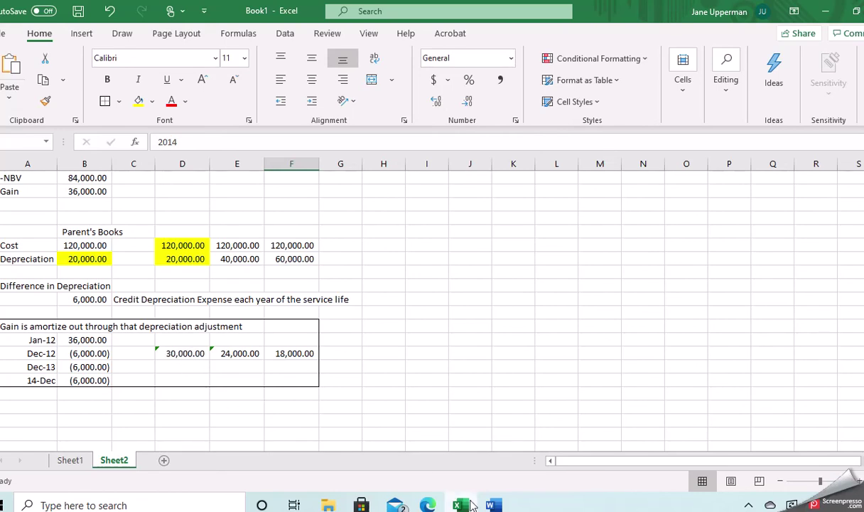
{"action": "left_click", "coordinate": [493, 506]}
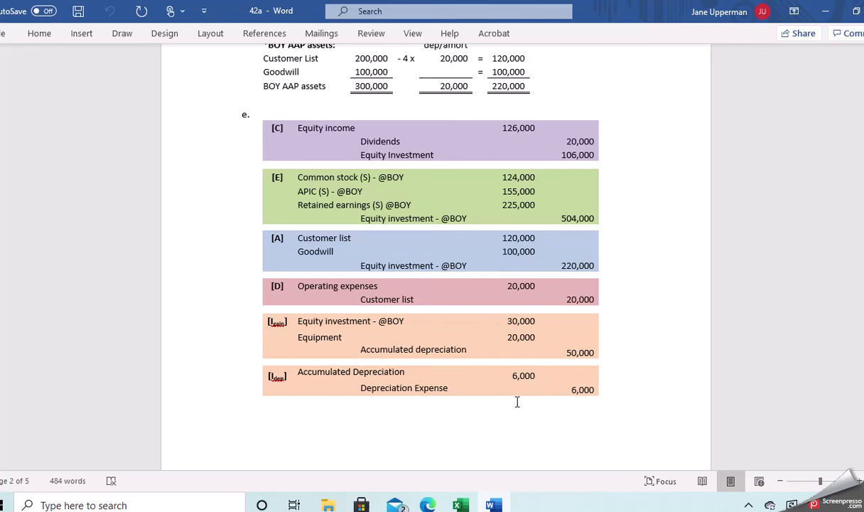
- Scroll to part f's consolidation worksheet totals, where eliminations balance at 926,000
{"action": "scroll", "coordinate": [517, 402], "scroll_direction": "down", "scroll_amount": 15}
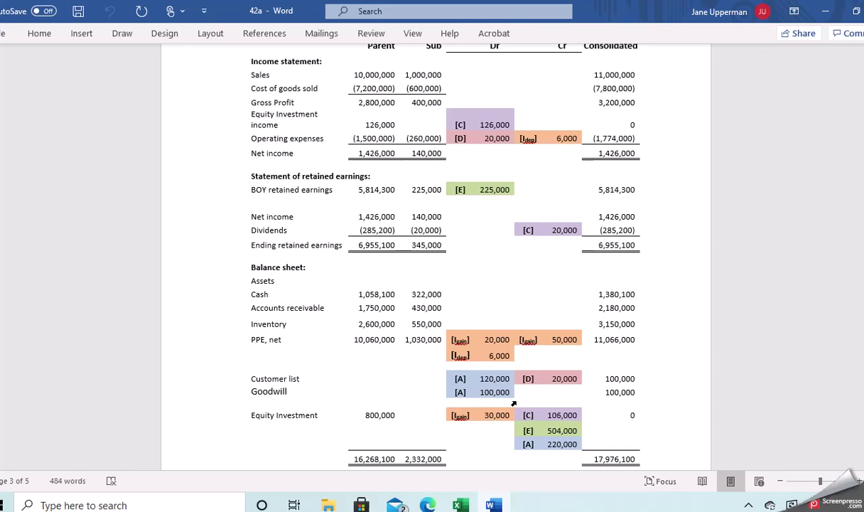
{"action": "scroll", "coordinate": [513, 403], "scroll_direction": "down", "scroll_amount": 2}
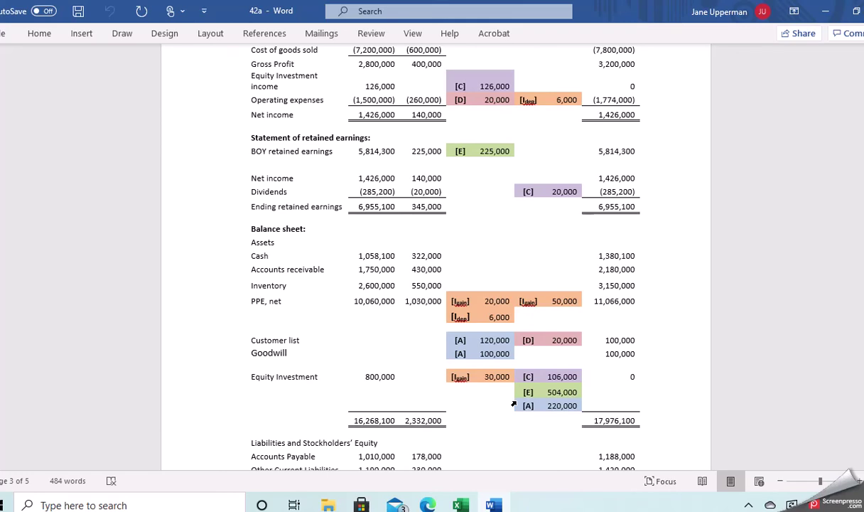
{"action": "scroll", "coordinate": [514, 403], "scroll_direction": "up", "scroll_amount": 4}
{"action": "scroll", "coordinate": [513, 403], "scroll_direction": "down", "scroll_amount": 2}
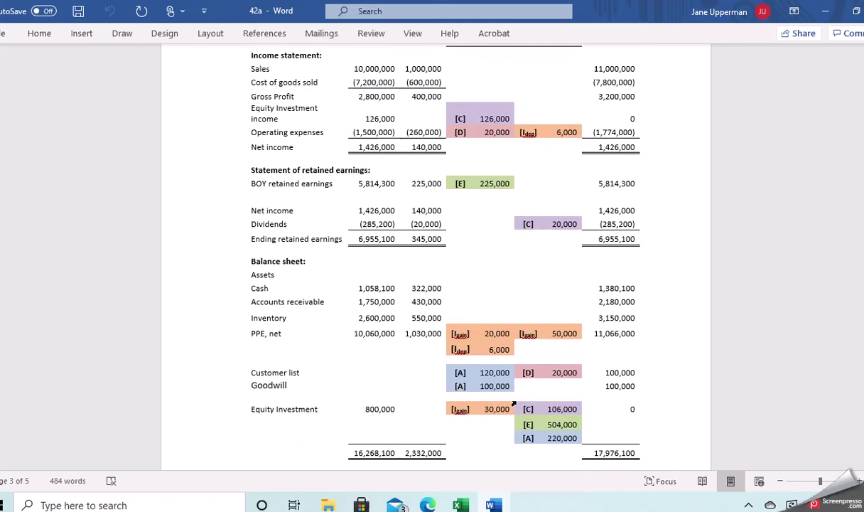
{"action": "scroll", "coordinate": [514, 403], "scroll_direction": "down", "scroll_amount": 3}
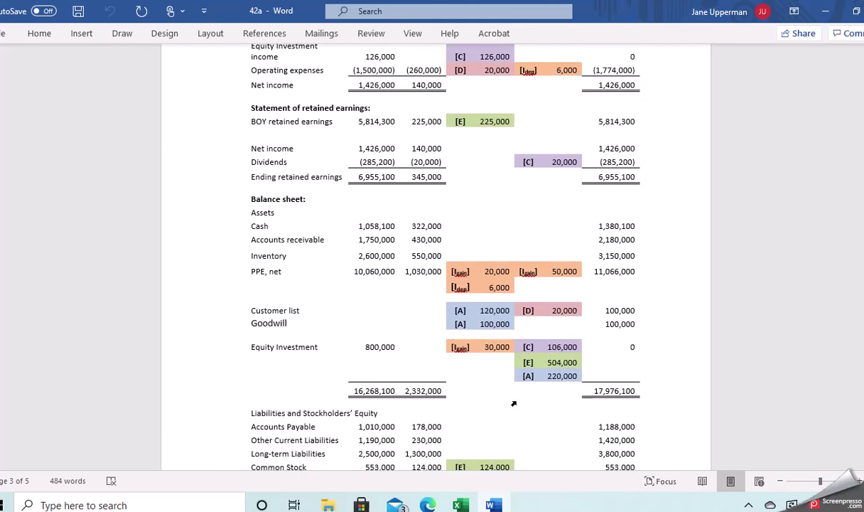
{"action": "scroll", "coordinate": [514, 403], "scroll_direction": "down", "scroll_amount": 5}
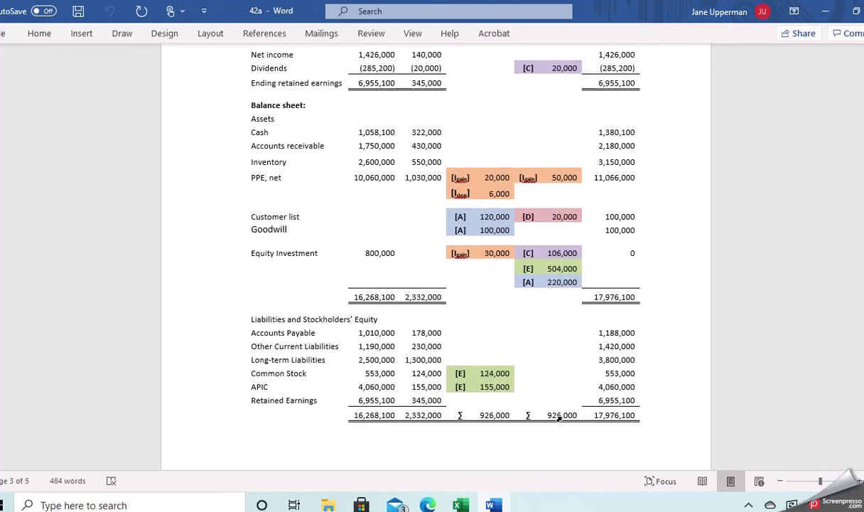
{"action": "scroll", "coordinate": [560, 419], "scroll_direction": "up", "scroll_amount": 10}
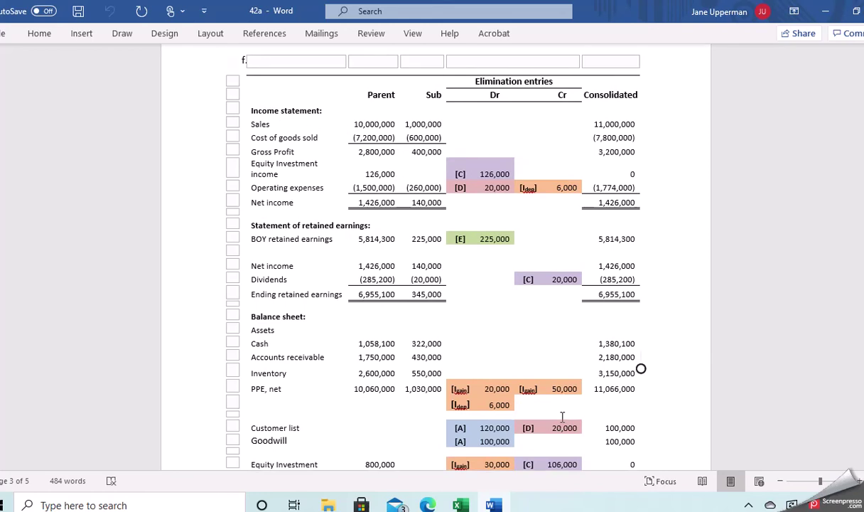
{"action": "left_click", "coordinate": [562, 417]}
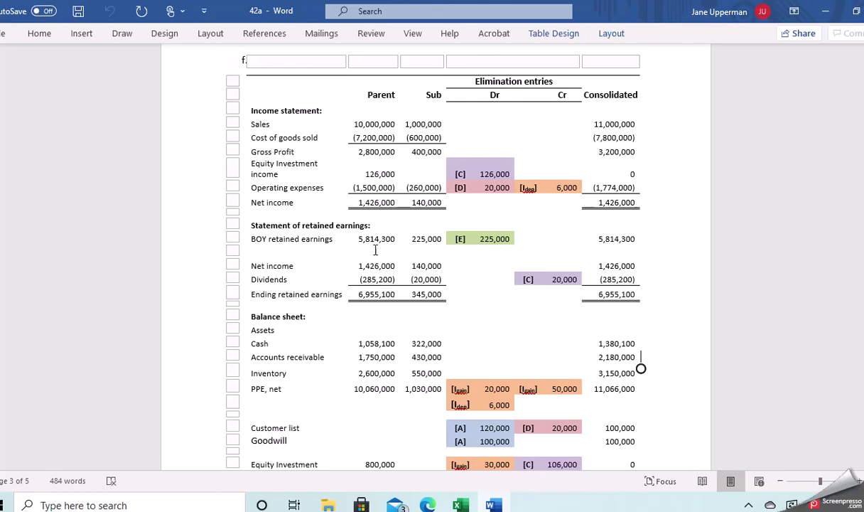
{"action": "scroll", "coordinate": [374, 256], "scroll_direction": "down", "scroll_amount": 4}
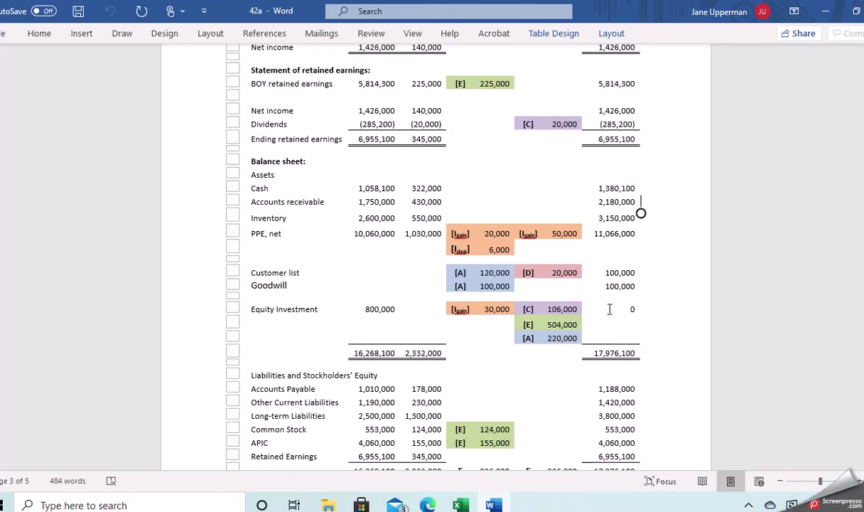
{"action": "scroll", "coordinate": [609, 309], "scroll_direction": "down", "scroll_amount": 1}
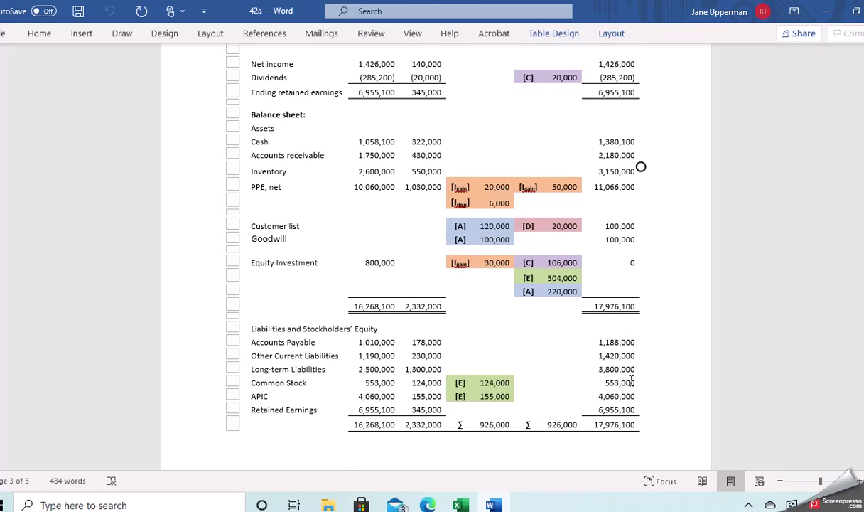